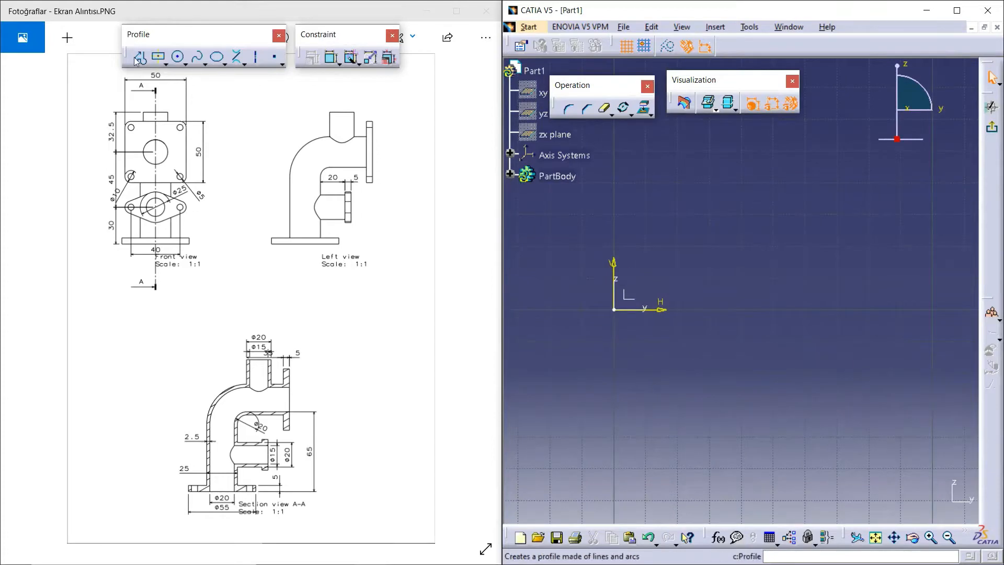
Sketch an open profile from the origin: a horizontal line about 36 mm long, a tangent arc of about 7.8 mm radius, and a vertical line
{"action": "left_click", "coordinate": [139, 56]}
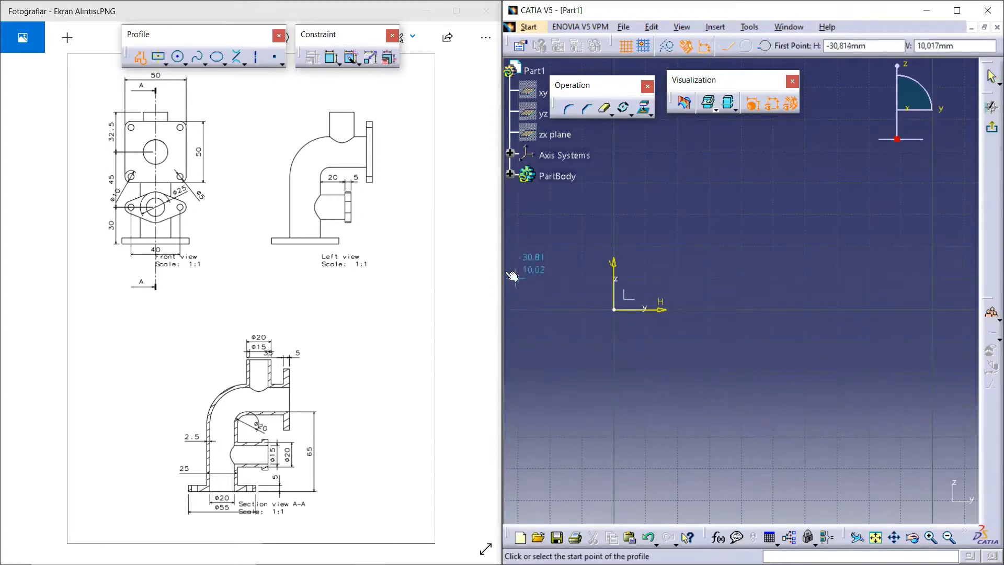
{"action": "left_click", "coordinate": [614, 309]}
{"action": "left_click_drag", "start_coordinate": [730, 310], "coordinate": [753, 291]}
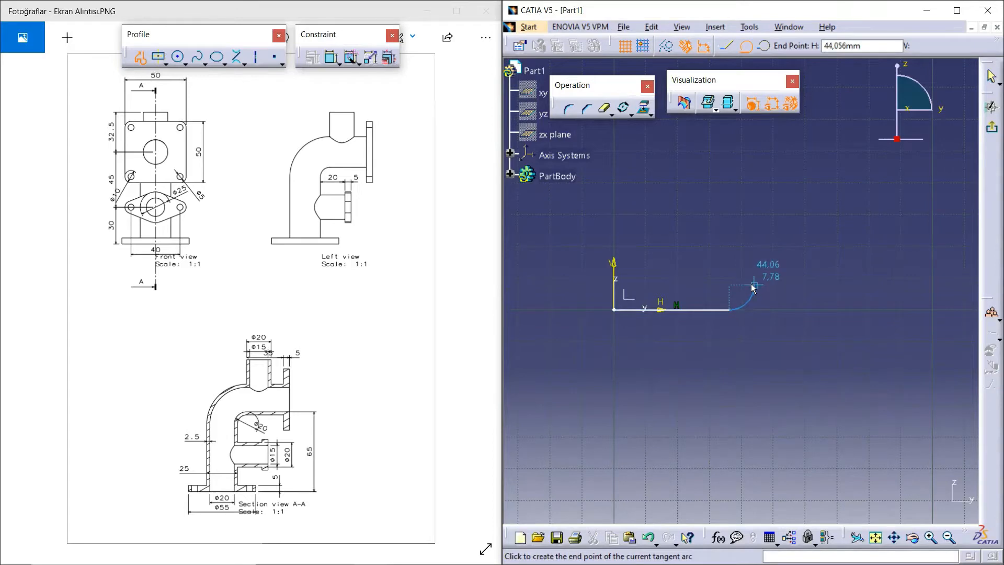
{"action": "left_click", "coordinate": [752, 286]}
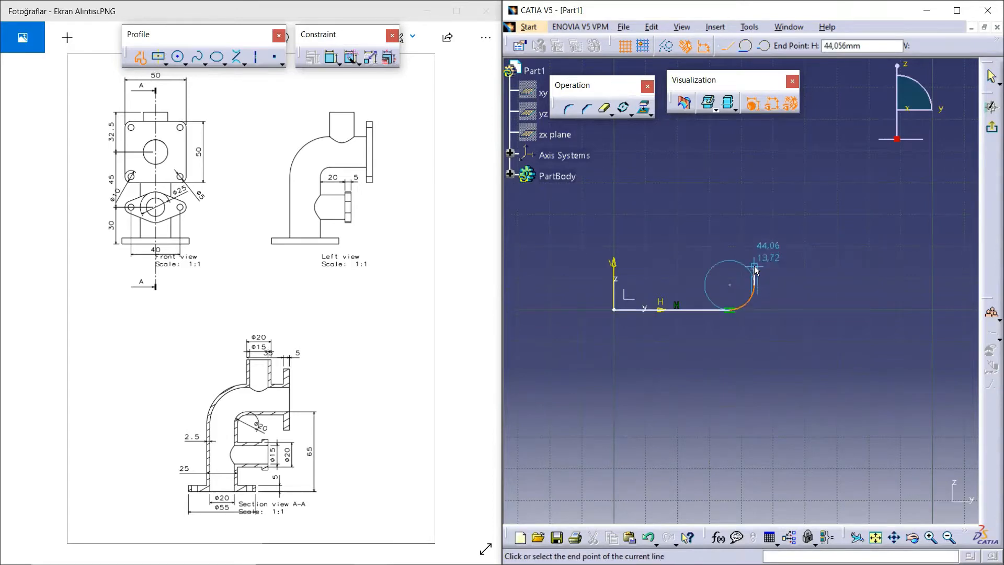
{"action": "left_click", "coordinate": [756, 218]}
{"action": "key", "text": "Escape"}
{"action": "key", "text": "Escape"}
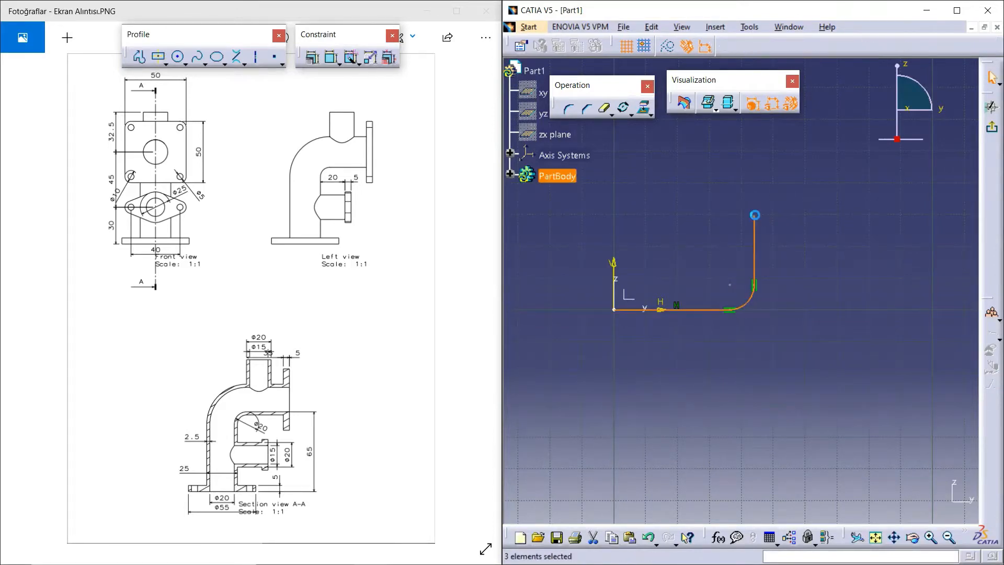
Dimension the arc of the path sketch and set its radius to 20 mm
{"action": "left_click", "coordinate": [334, 59]}
{"action": "left_click", "coordinate": [749, 302]}
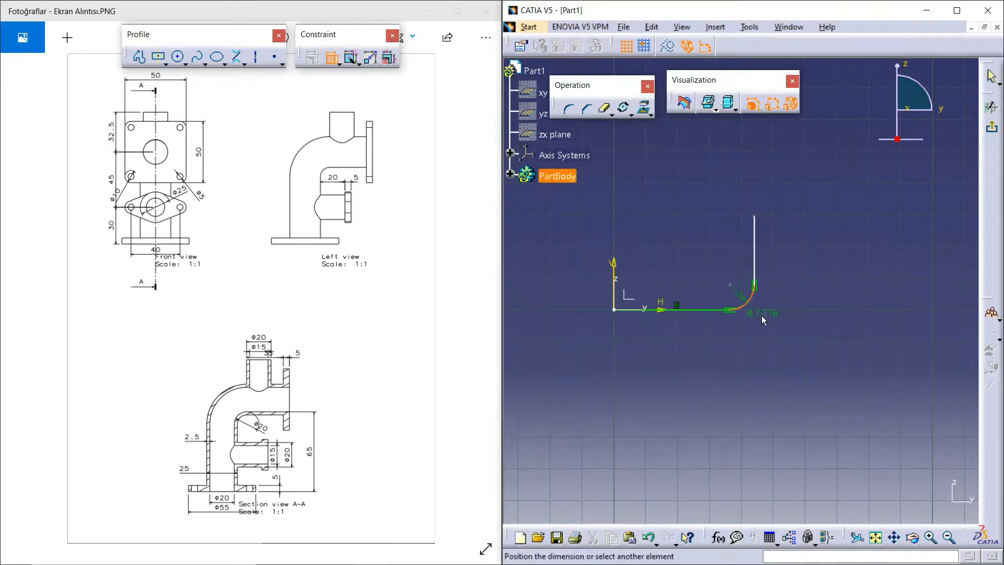
{"action": "left_click", "coordinate": [767, 321]}
{"action": "double_click", "coordinate": [770, 326]}
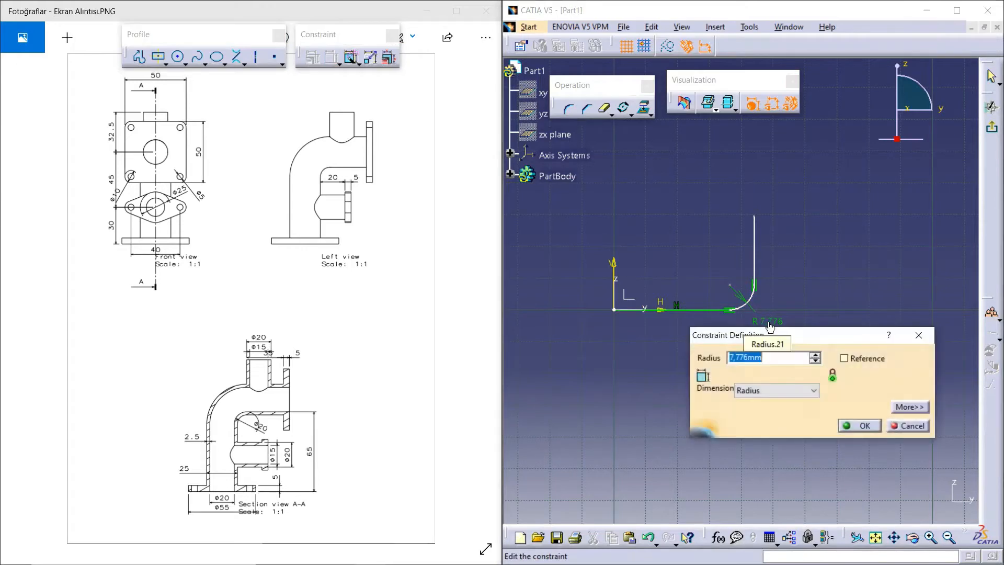
{"action": "type", "text": "20"}
{"action": "key", "text": "Return"}
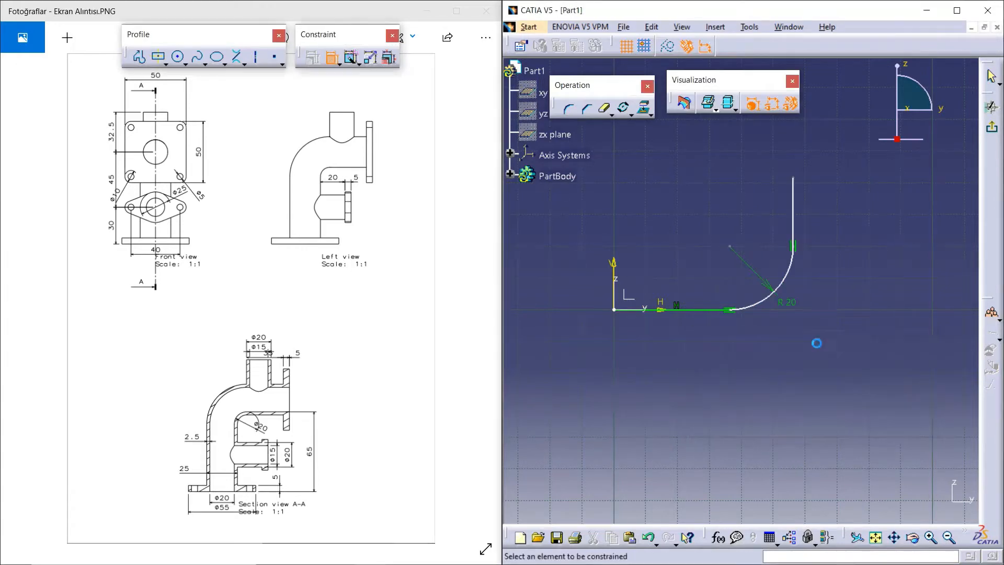
Dimension the vertical line of the path and set its length to 30 mm
{"action": "left_click", "coordinate": [794, 217]}
{"action": "left_click", "coordinate": [829, 215]}
{"action": "double_click", "coordinate": [827, 211]}
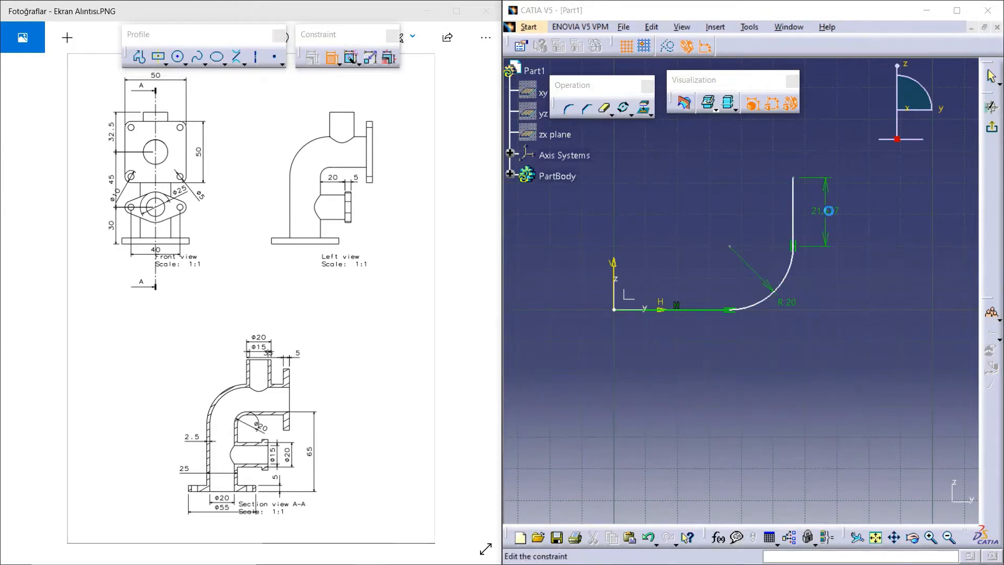
{"action": "type", "text": "30"}
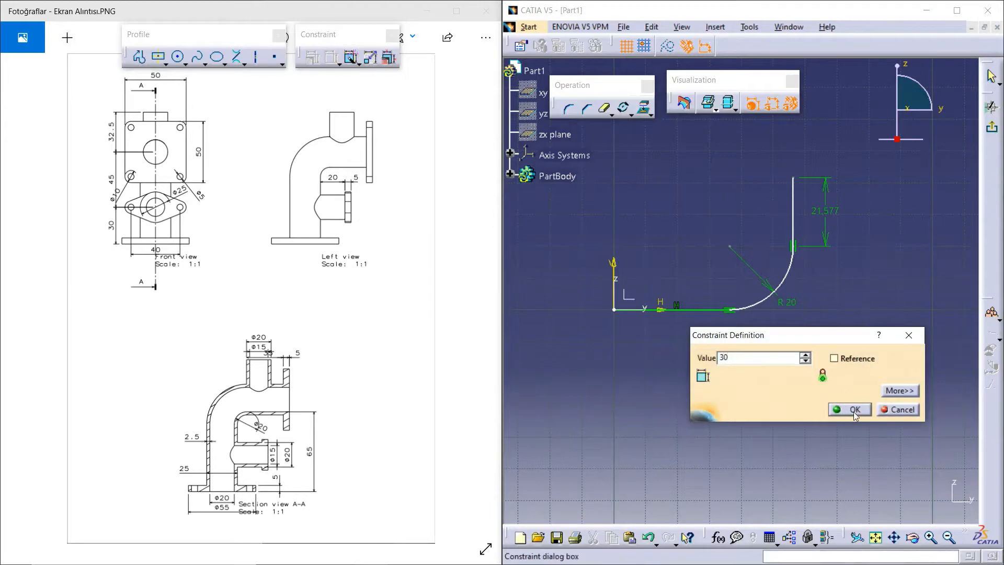
{"action": "left_click", "coordinate": [852, 410]}
Set the horizontal distance between the origin and the vertical line to 75 mm and exit the sketch
{"action": "left_click", "coordinate": [793, 201]}
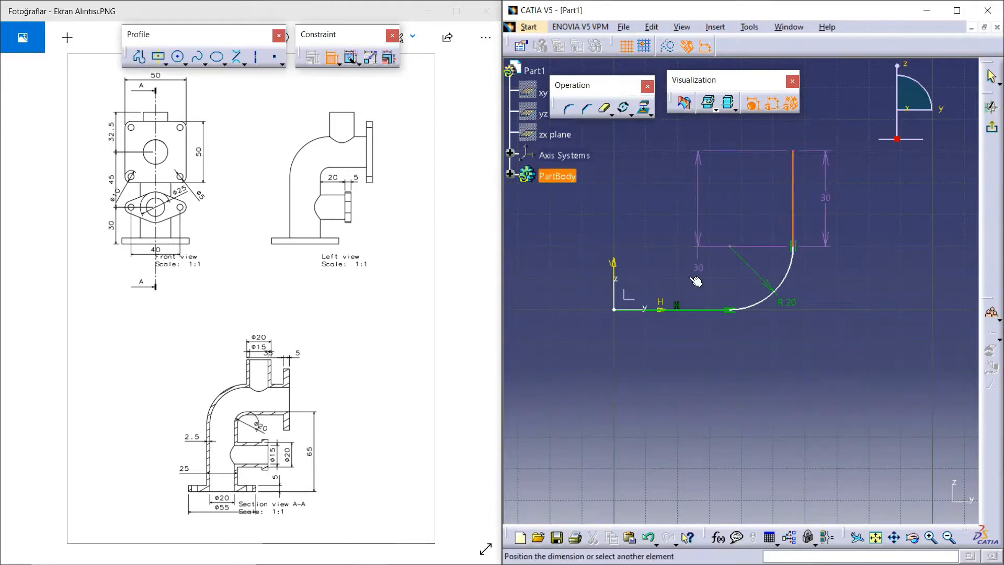
{"action": "left_click", "coordinate": [617, 310]}
{"action": "left_click", "coordinate": [637, 383]}
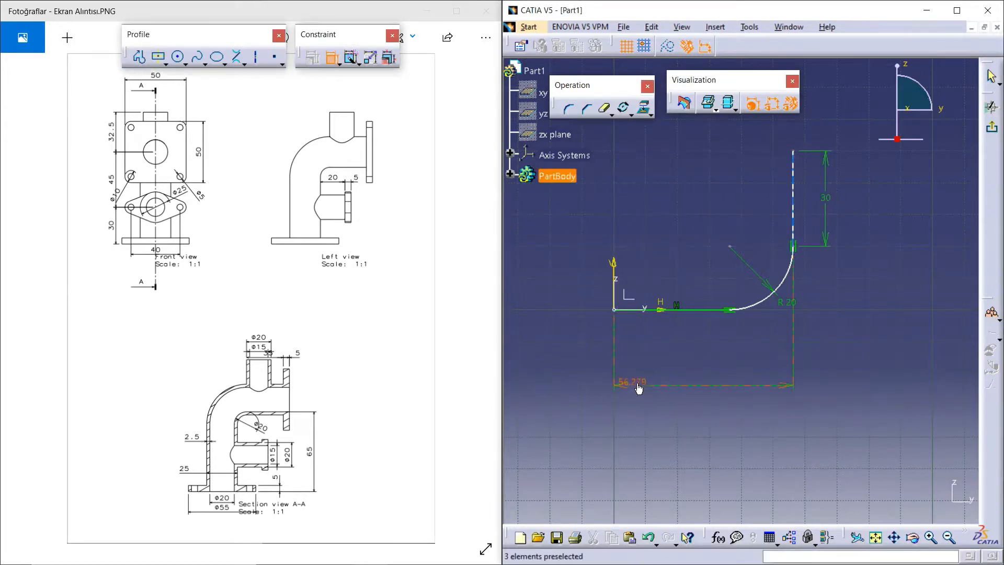
{"action": "double_click", "coordinate": [643, 387]}
{"action": "type", "text": "75"}
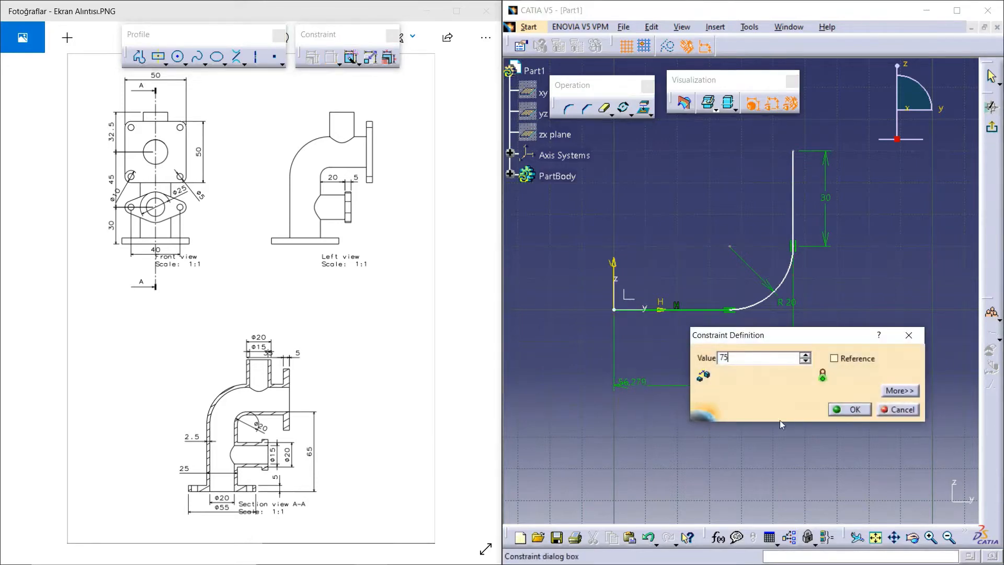
{"action": "left_click", "coordinate": [856, 409]}
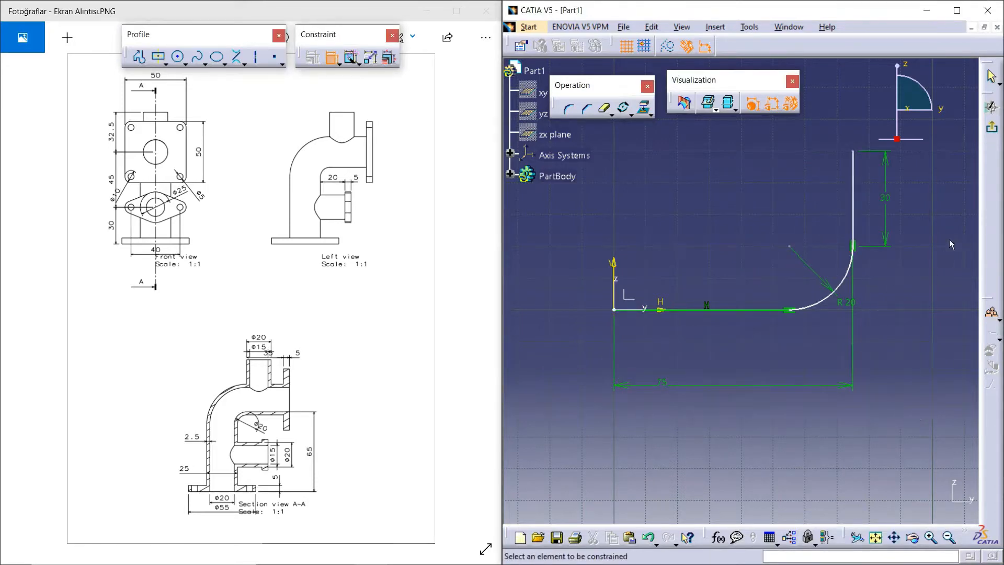
{"action": "left_click", "coordinate": [992, 127]}
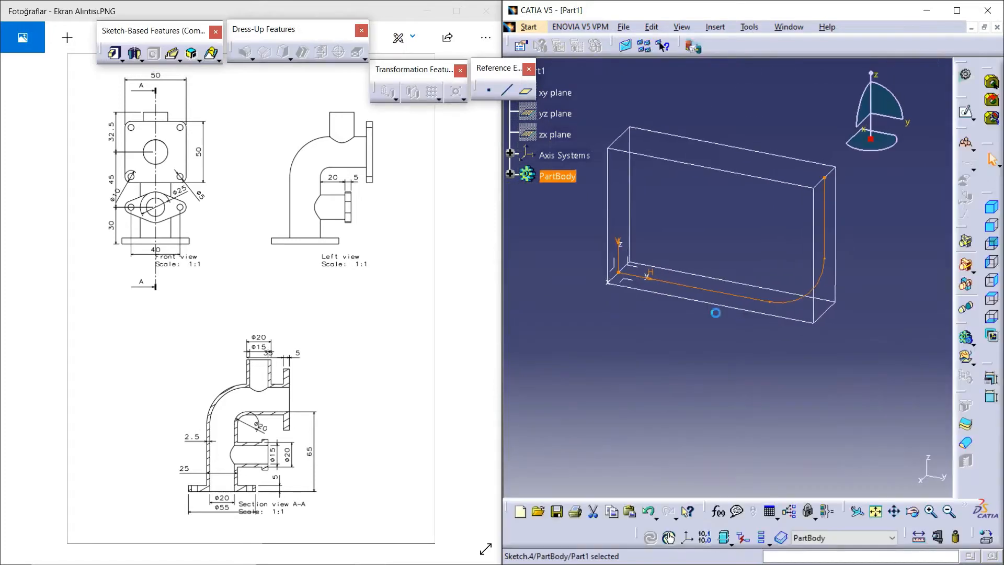
Open a sketch on the ZX plane and draw a circle about 44.6 mm in diameter centred at the origin
{"action": "left_click", "coordinate": [624, 277]}
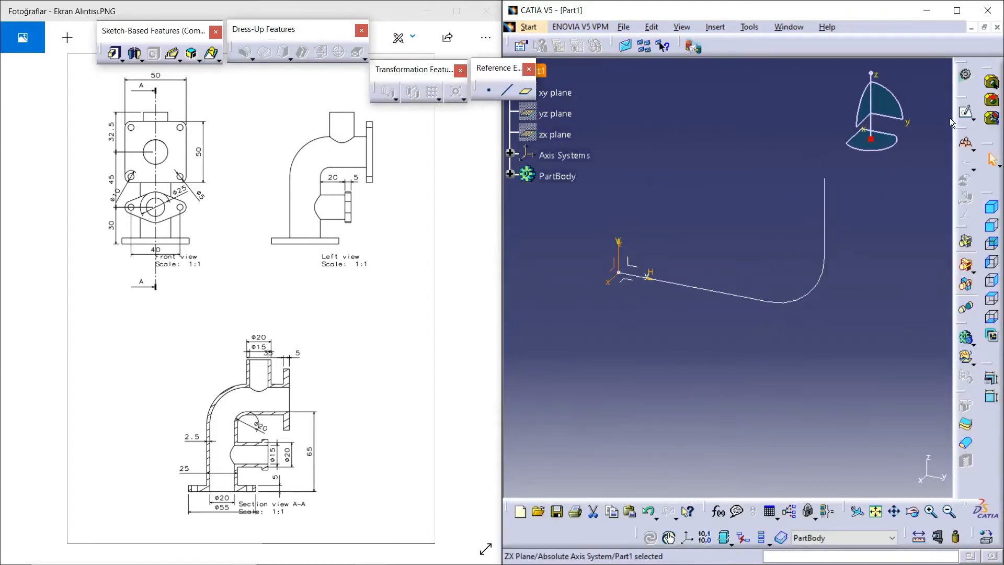
{"action": "left_click", "coordinate": [965, 113]}
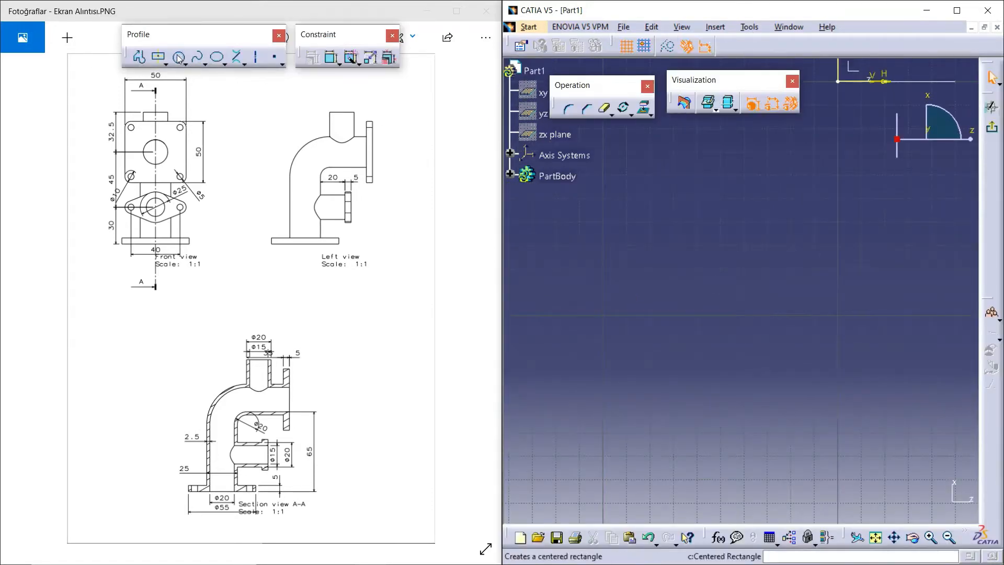
{"action": "left_click", "coordinate": [179, 58]}
{"action": "middle_click_drag", "start_coordinate": [689, 208], "coordinate": [539, 275]}
{"action": "middle_click_drag", "start_coordinate": [663, 182], "coordinate": [634, 306]}
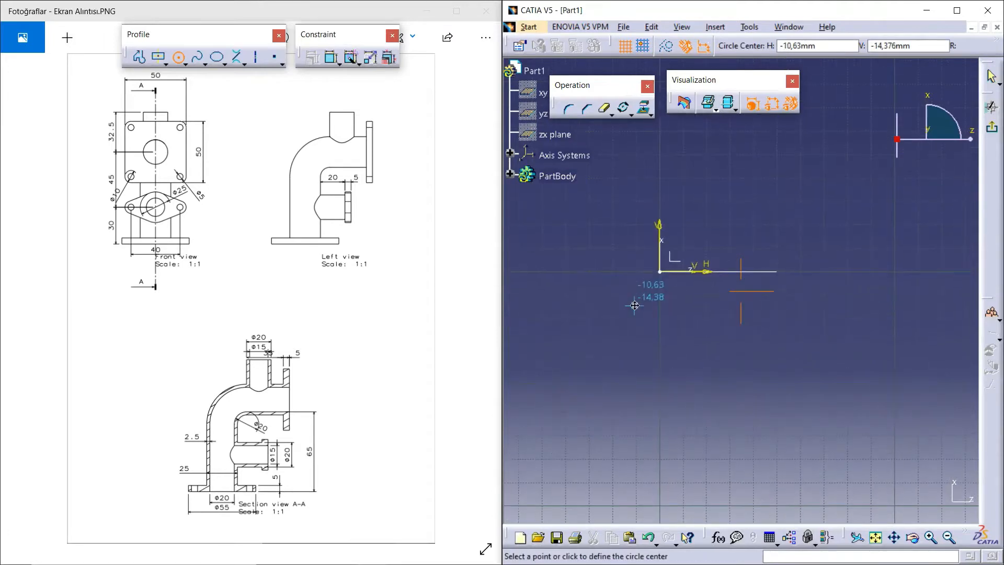
{"action": "left_click", "coordinate": [660, 272]}
{"action": "left_click", "coordinate": [699, 237]}
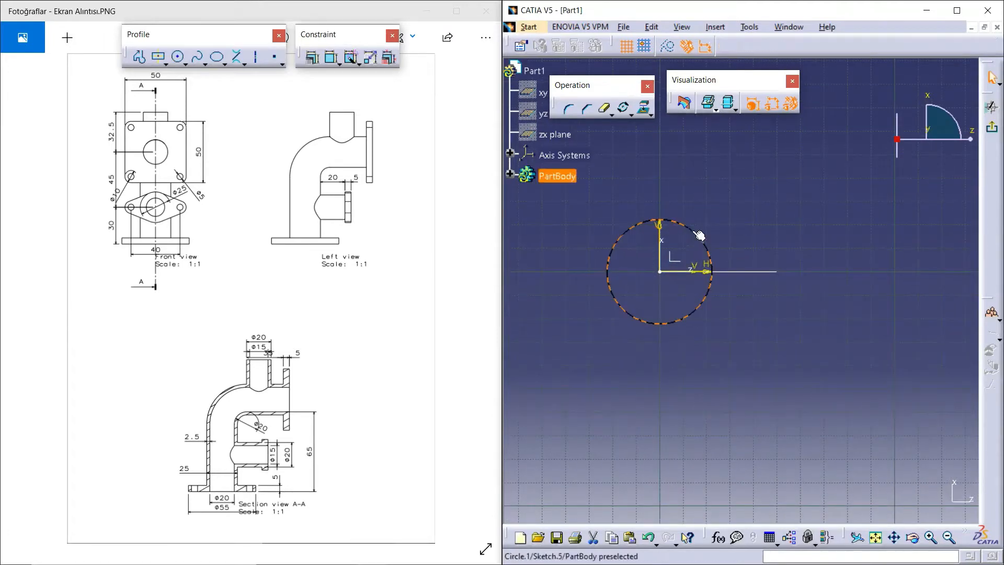
Constrain the circle's diameter to 20 mm and leave the sketch
{"action": "left_click", "coordinate": [328, 60]}
{"action": "left_click", "coordinate": [703, 242]}
{"action": "left_click", "coordinate": [766, 219]}
{"action": "double_click", "coordinate": [776, 223]}
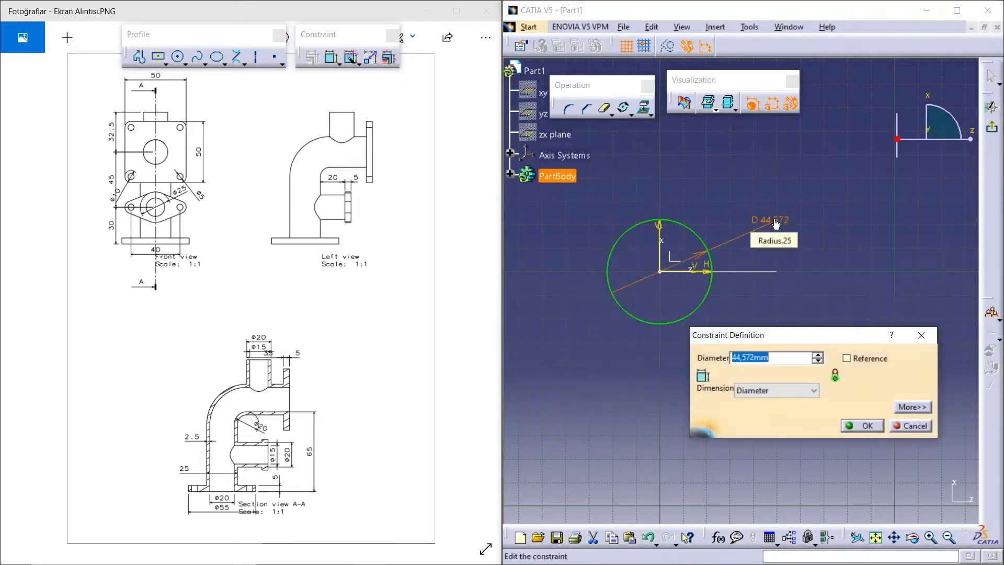
{"action": "type", "text": "20"}
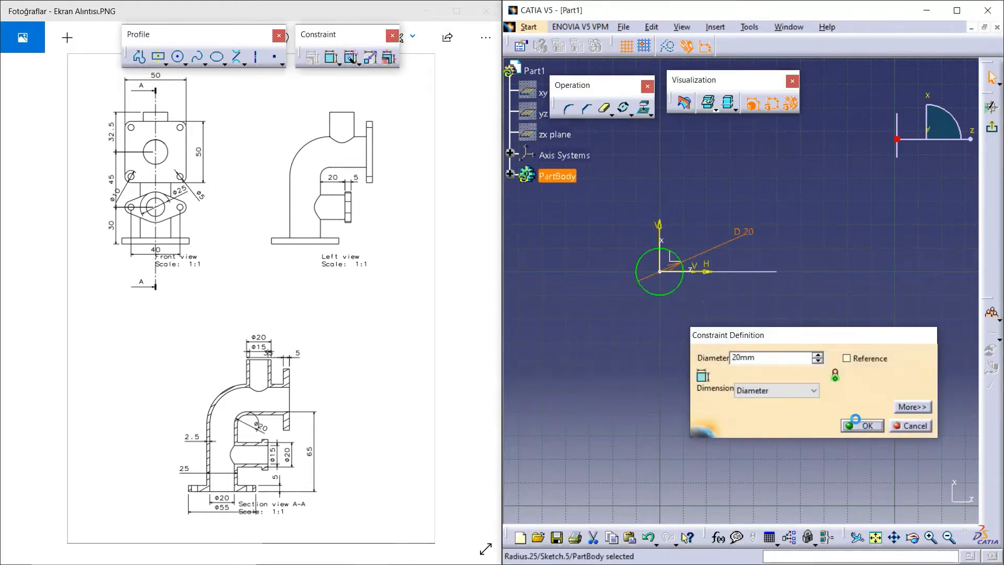
{"action": "left_click", "coordinate": [863, 426]}
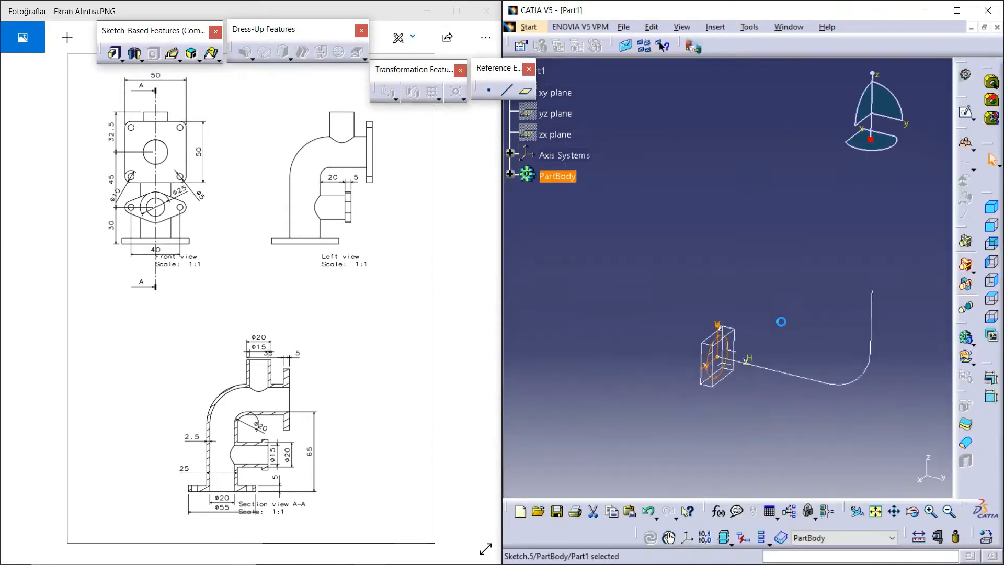
Create a rib from the 20 mm circle along the elbow path as a thick profile, with Thickness1 0 mm and Thickness2 2.5 mm
{"action": "left_click", "coordinate": [114, 53]}
{"action": "left_click", "coordinate": [277, 345]}
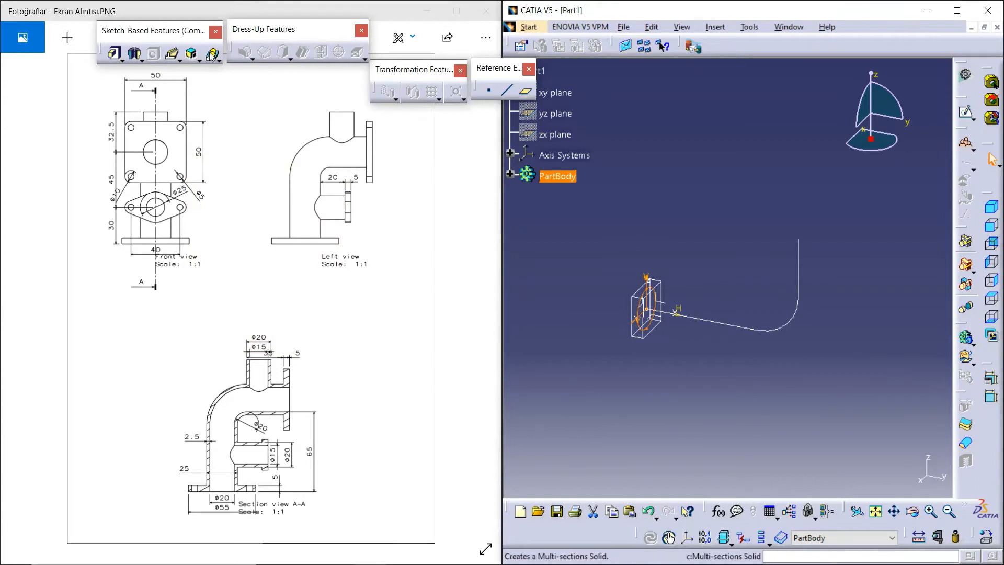
{"action": "left_click", "coordinate": [171, 53]}
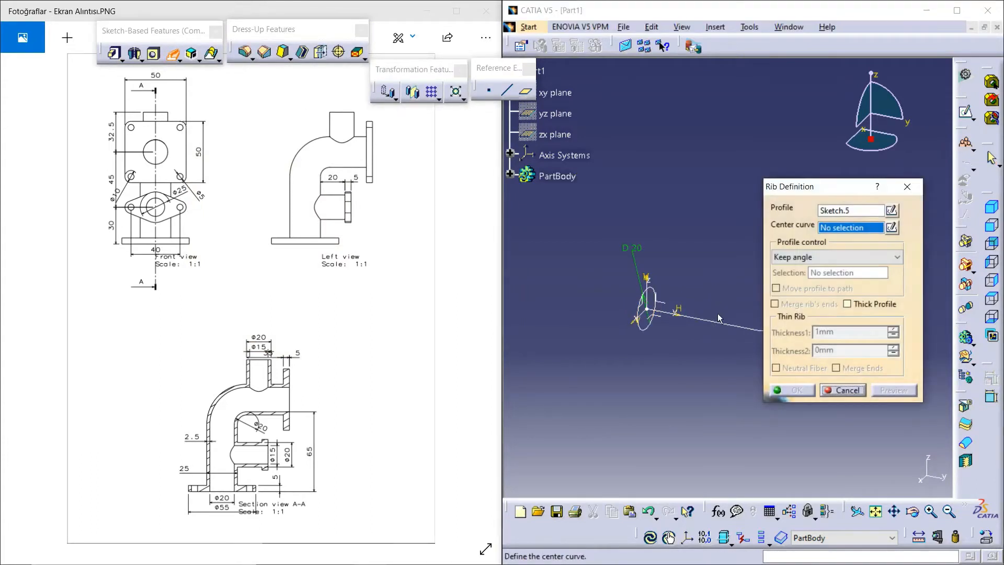
{"action": "left_click", "coordinate": [725, 325]}
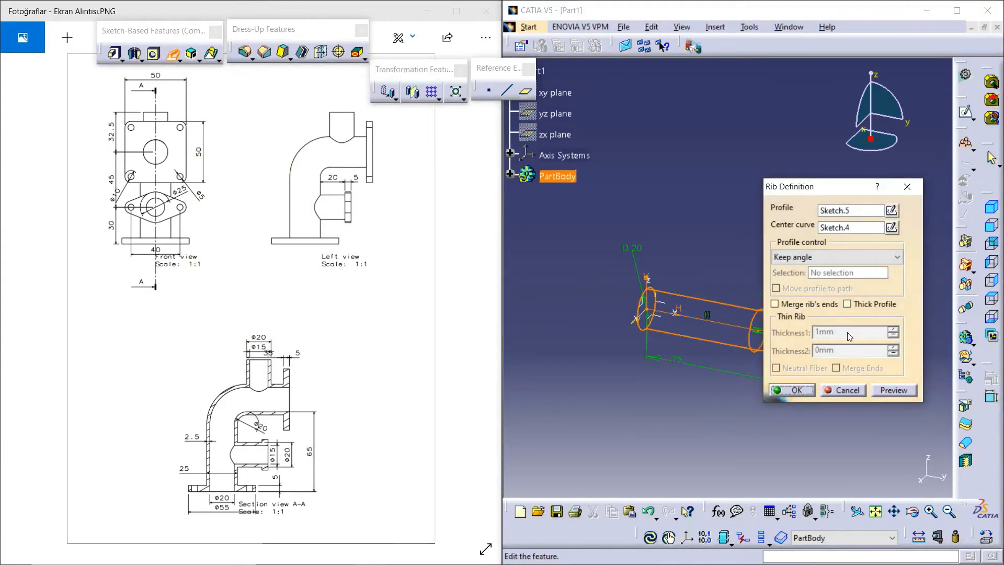
{"action": "left_click", "coordinate": [846, 304]}
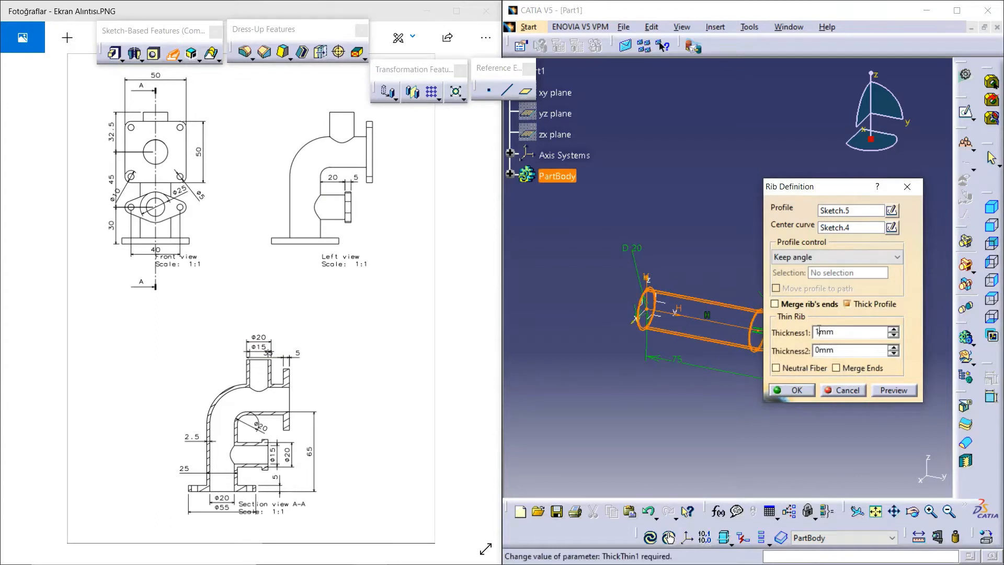
{"action": "type", "text": "2,5"}
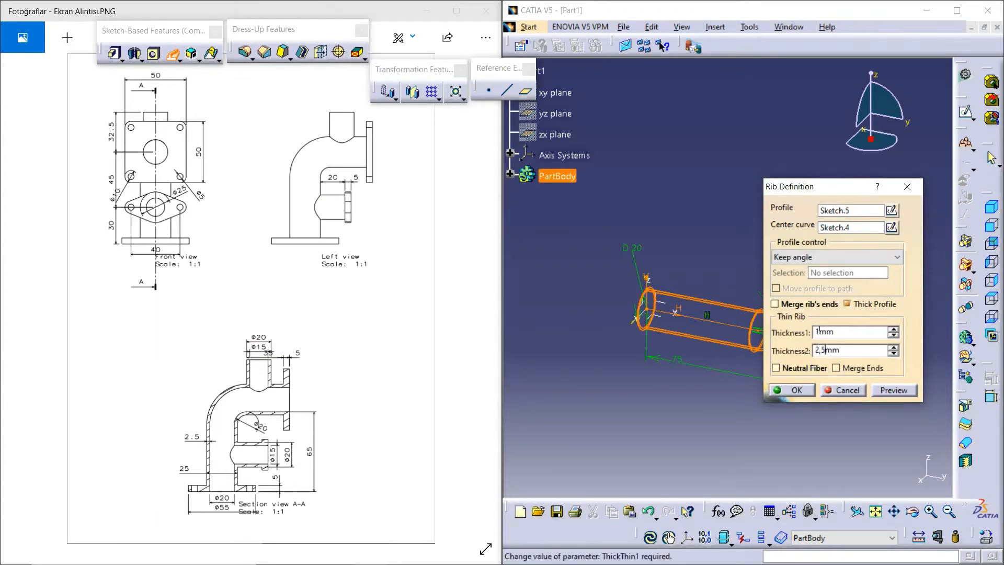
{"action": "left_click_drag", "start_coordinate": [821, 332], "coordinate": [809, 332]}
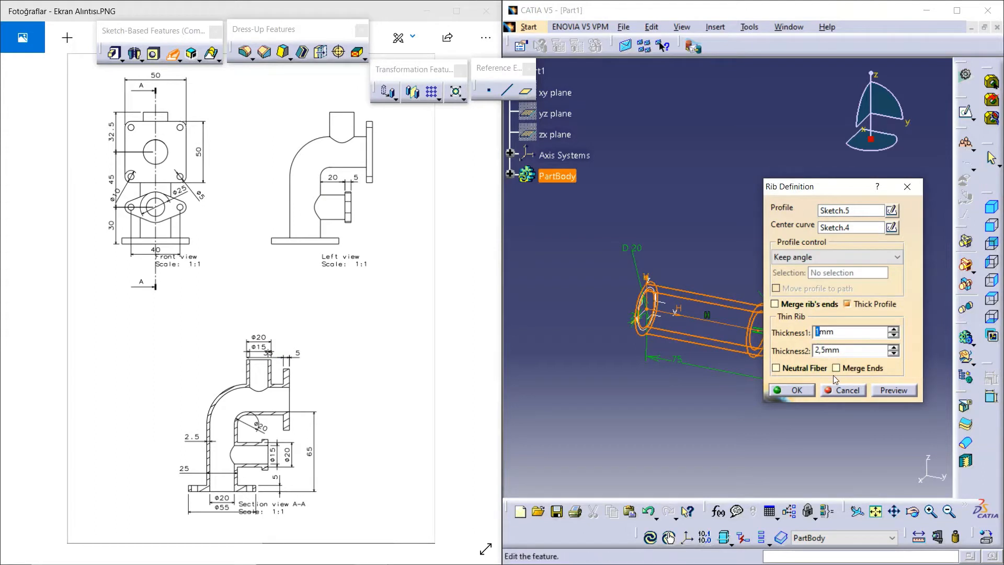
{"action": "left_click", "coordinate": [897, 390]}
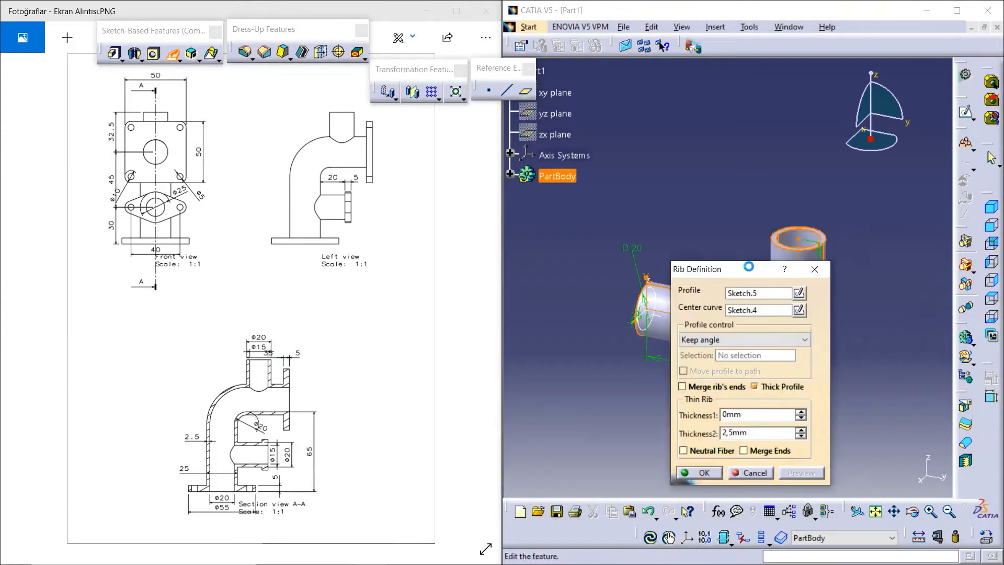
{"action": "left_click", "coordinate": [593, 440]}
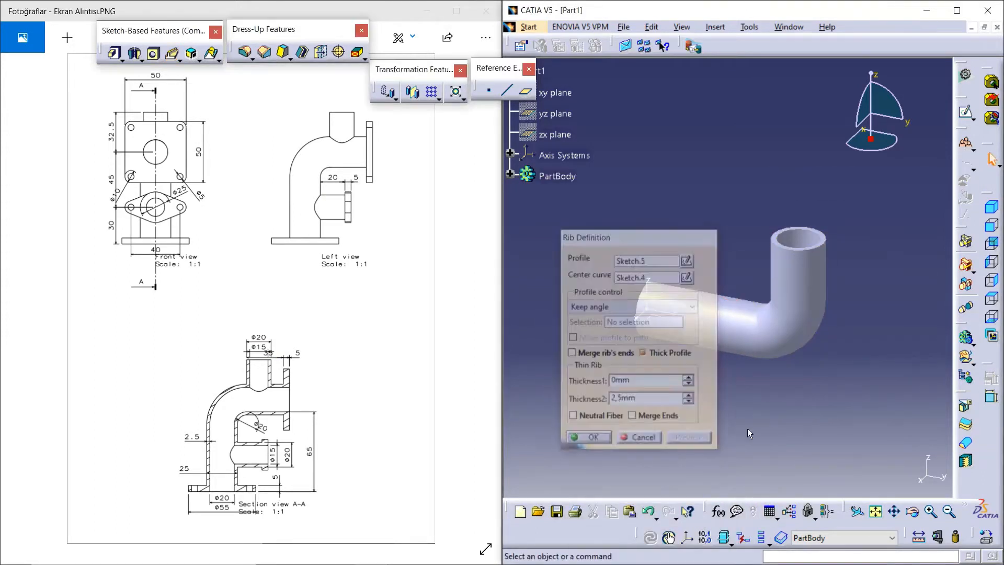
Create a reference plane offset from the ZX plane by 75+12.5 mm, beyond the outside of the elbow
{"action": "middle_click_drag", "start_coordinate": [797, 401], "coordinate": [680, 316]}
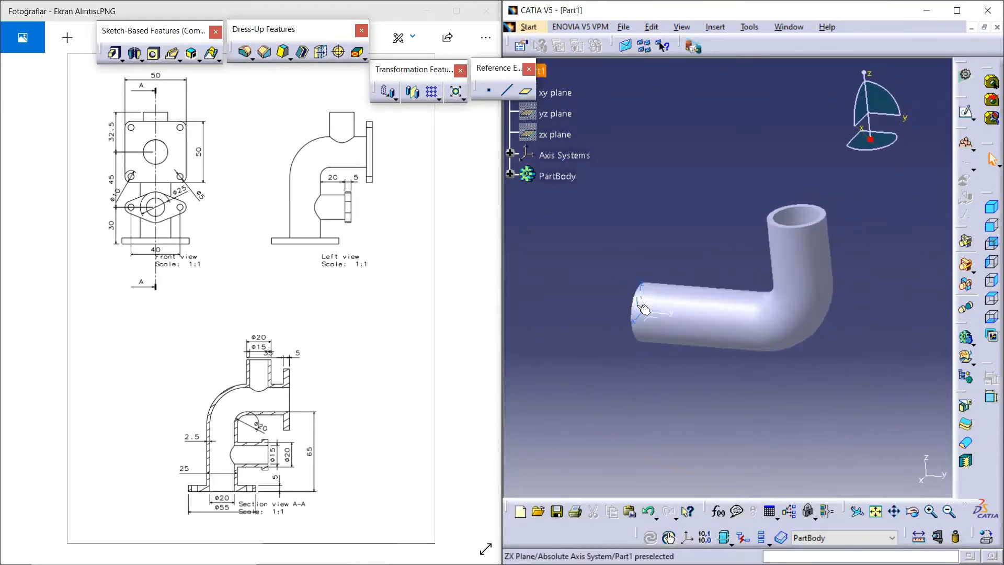
{"action": "left_click", "coordinate": [639, 307]}
{"action": "left_click", "coordinate": [525, 91]}
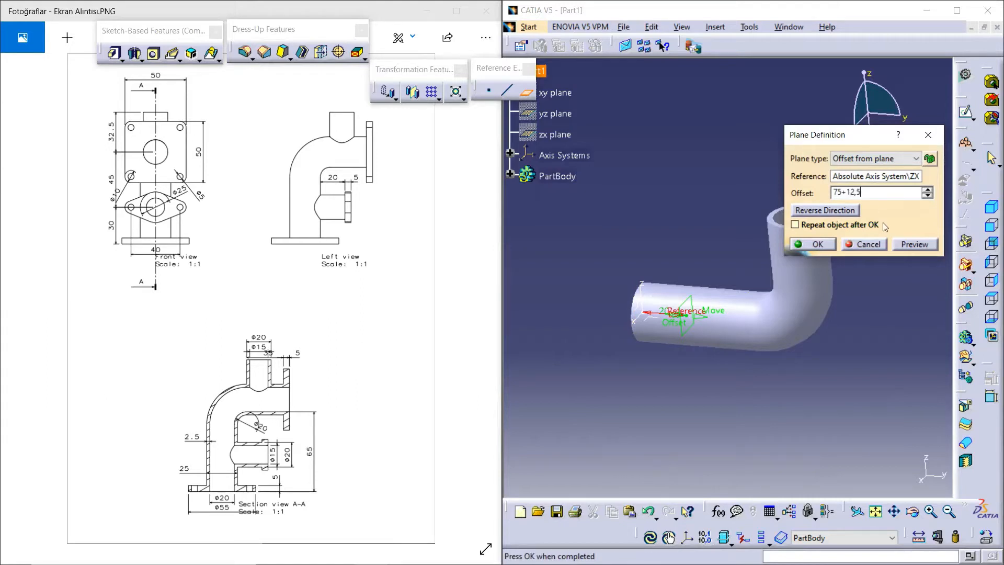
{"action": "left_click", "coordinate": [912, 244]}
{"action": "left_click", "coordinate": [816, 246]}
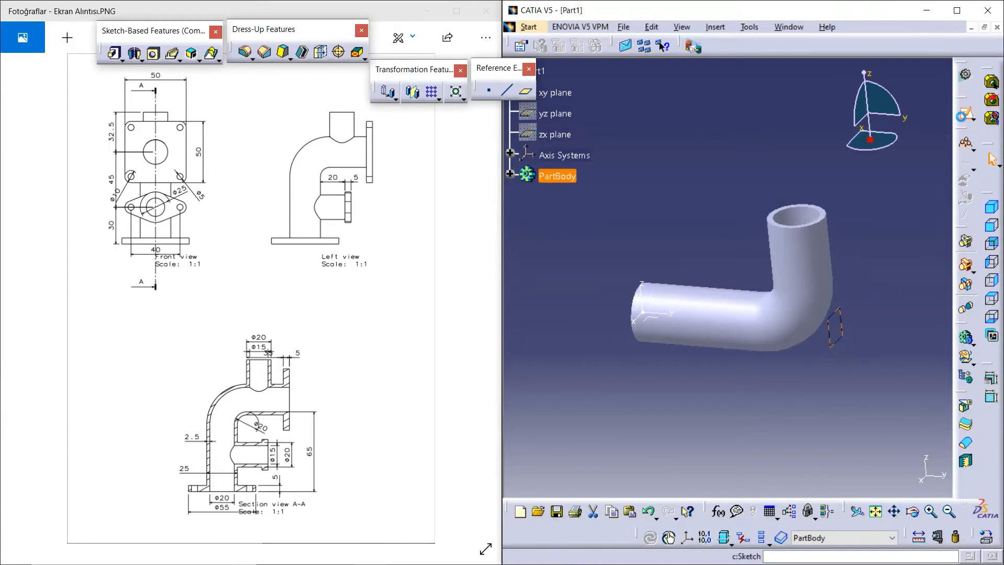
Open a sketch on the offset plane and project the edges of the vertical pipe section as construction geometry
{"action": "left_click", "coordinate": [966, 111]}
{"action": "middle_click_drag", "start_coordinate": [672, 234], "coordinate": [464, 121]}
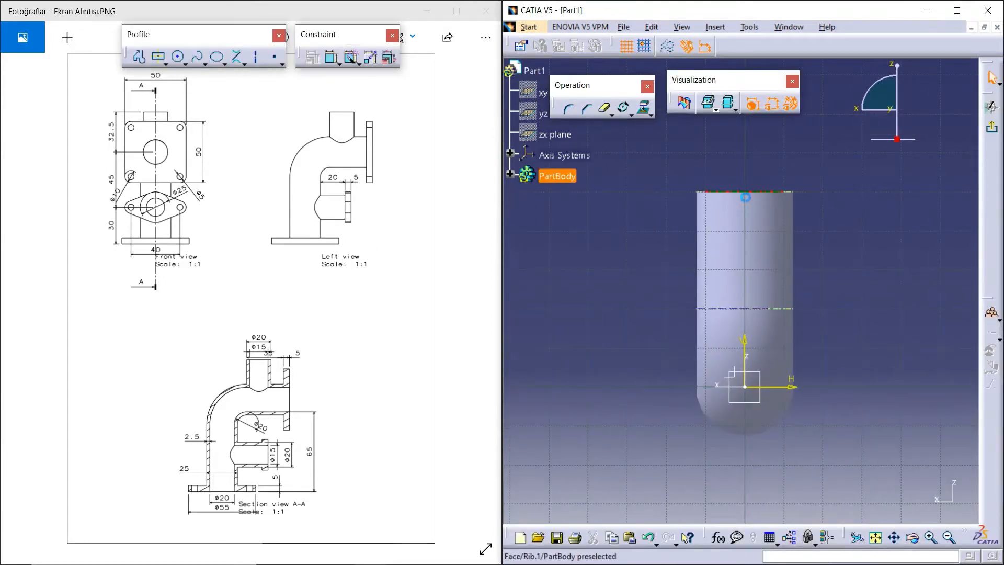
{"action": "left_click", "coordinate": [667, 46]}
{"action": "left_click", "coordinate": [651, 114]}
{"action": "left_click", "coordinate": [667, 119]}
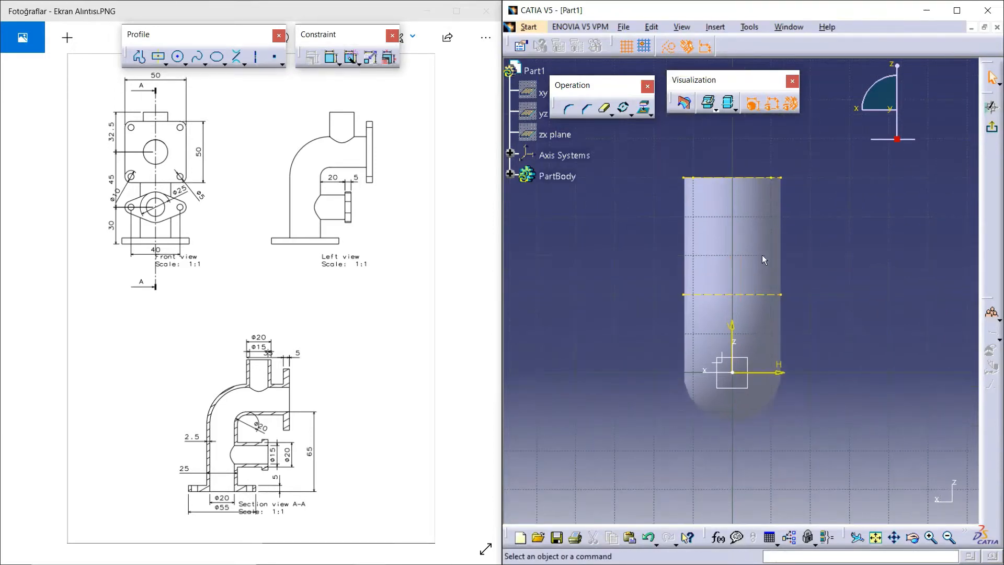
Sketch a standard-geometry circle about 11.4 mm in diameter, centred on the vertical axis between the two projected edges
{"action": "left_click", "coordinate": [178, 56]}
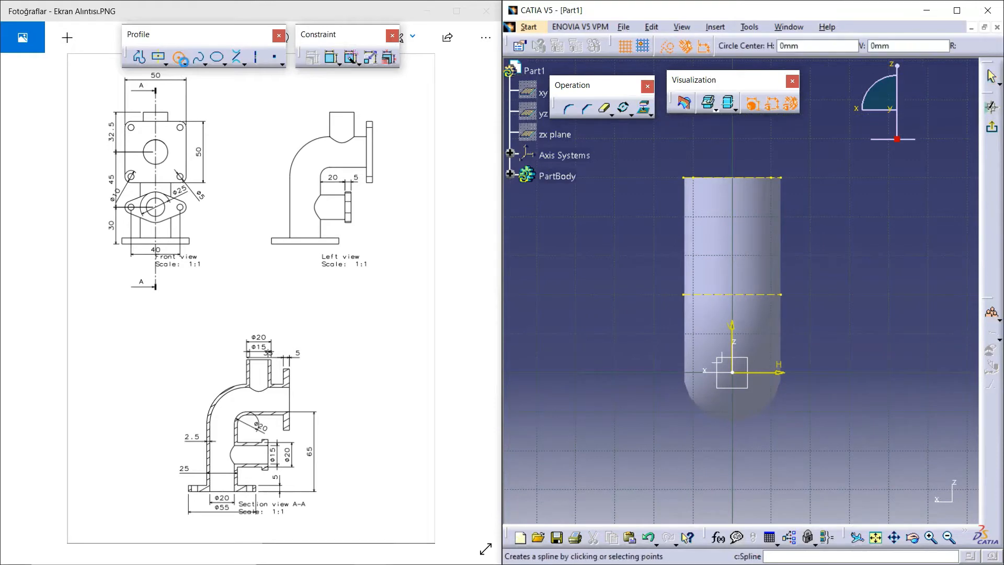
{"action": "left_click", "coordinate": [737, 239]}
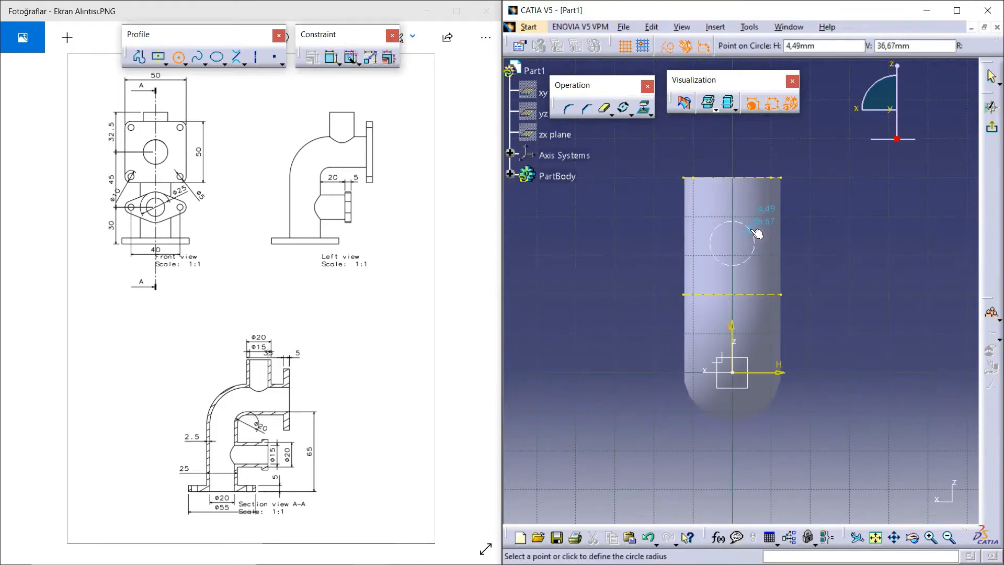
{"action": "left_click", "coordinate": [758, 233]}
{"action": "left_click", "coordinate": [668, 48]}
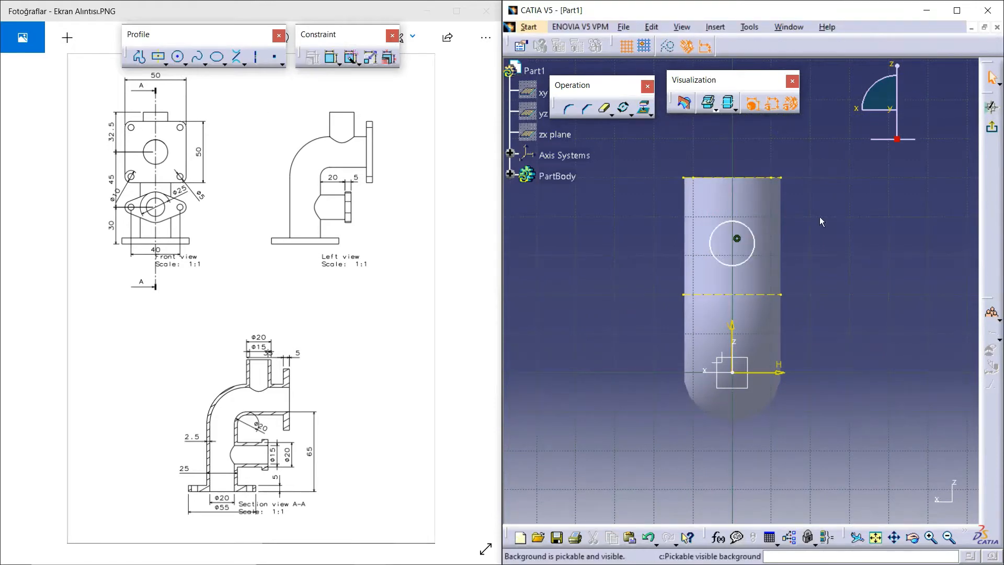
Constrain the circle's diameter to 15 mm
{"action": "left_click", "coordinate": [332, 58]}
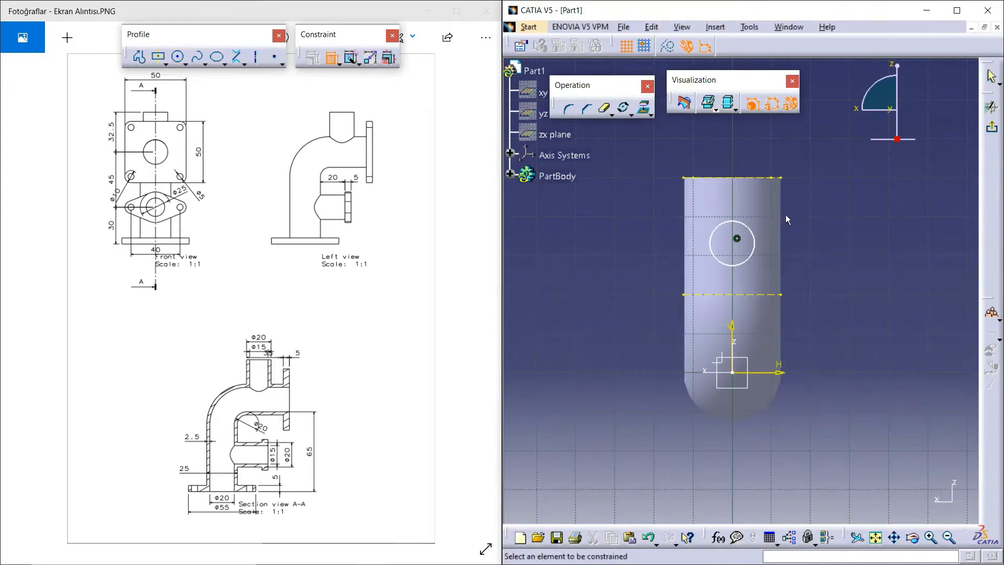
{"action": "left_click", "coordinate": [754, 245]}
{"action": "left_click", "coordinate": [827, 225]}
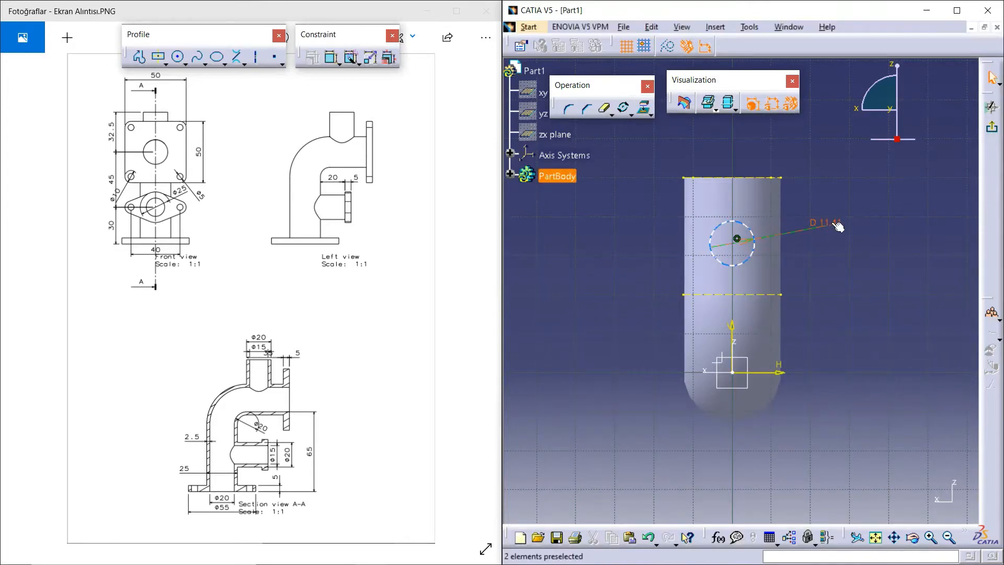
{"action": "double_click", "coordinate": [829, 224]}
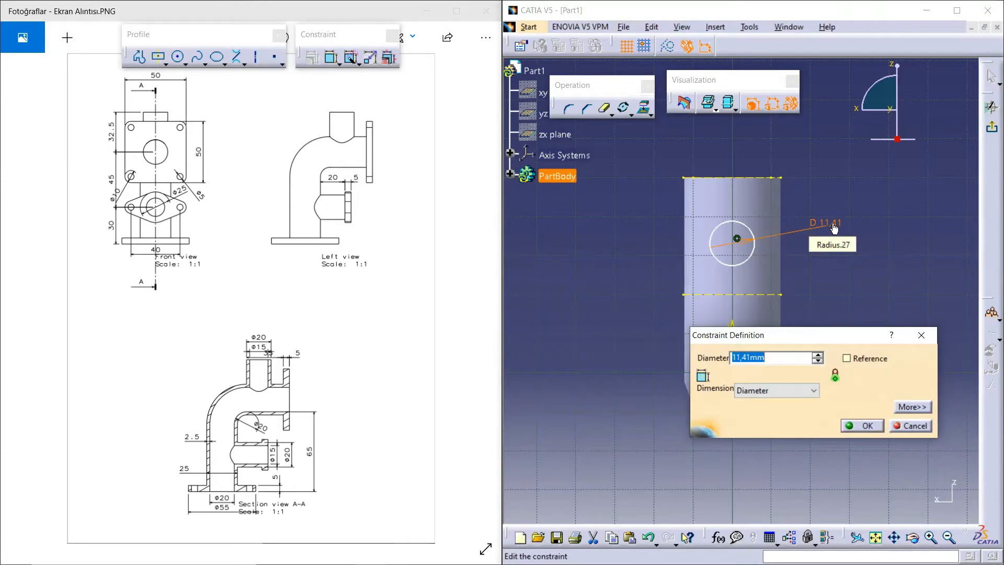
{"action": "left_click", "coordinate": [867, 425]}
{"action": "middle_click_drag", "start_coordinate": [826, 264], "coordinate": [834, 282]}
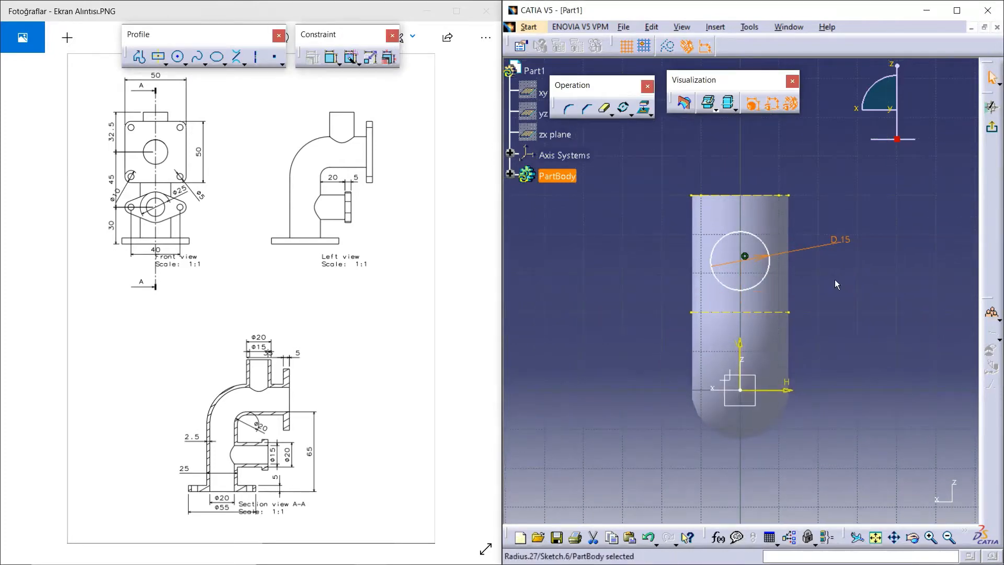
Dimension the distance from the circle's centre to the upper projected pipe edge and set it to 25 mm
{"action": "left_click", "coordinate": [332, 58]}
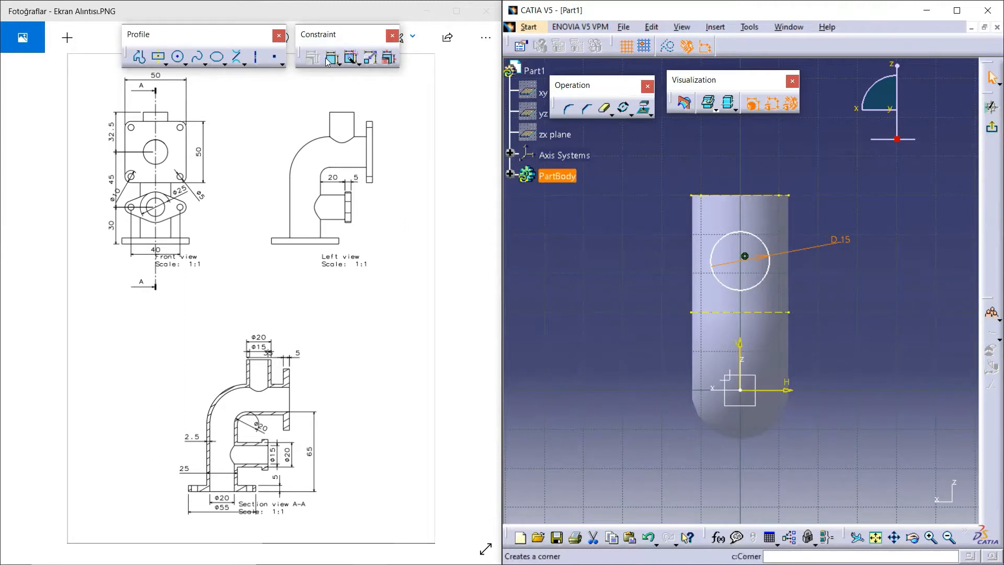
{"action": "left_click", "coordinate": [744, 256]}
{"action": "left_click", "coordinate": [750, 198]}
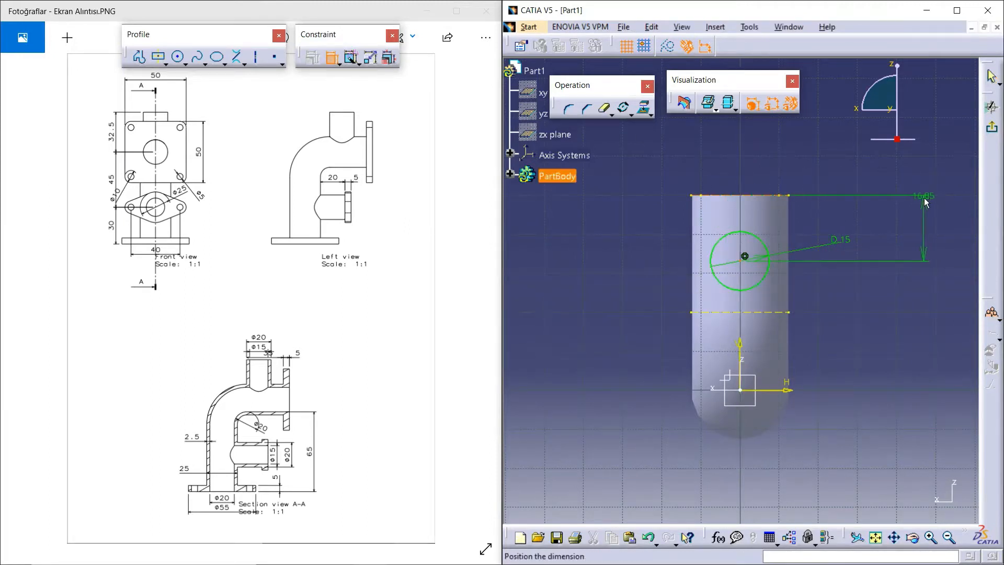
{"action": "left_click", "coordinate": [923, 208]}
{"action": "double_click", "coordinate": [923, 227]}
{"action": "mouse_move", "coordinate": [918, 232]}
{"action": "middle_mouse_down"}
{"action": "mouse_move", "coordinate": [846, 243]}
{"action": "mouse_move", "coordinate": [804, 224]}
{"action": "middle_mouse_up"}
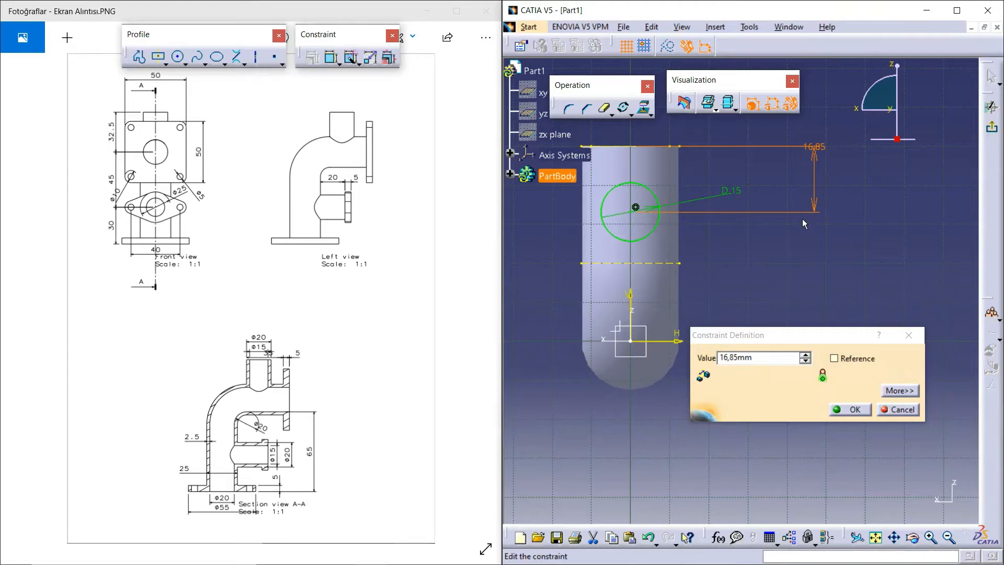
{"action": "left_click_drag", "start_coordinate": [761, 357], "coordinate": [718, 357]}
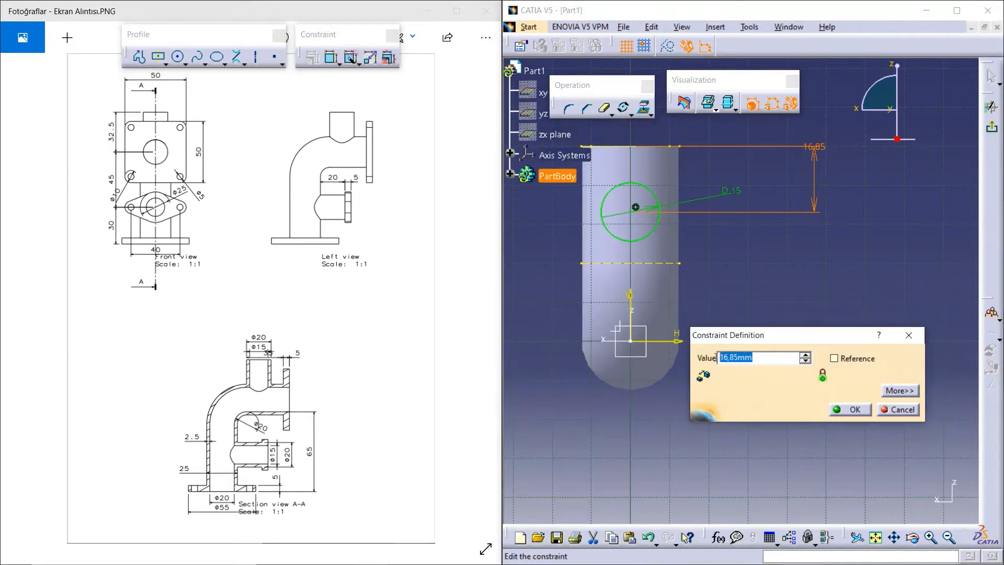
{"action": "type", "text": "25"}
{"action": "key", "text": "Return"}
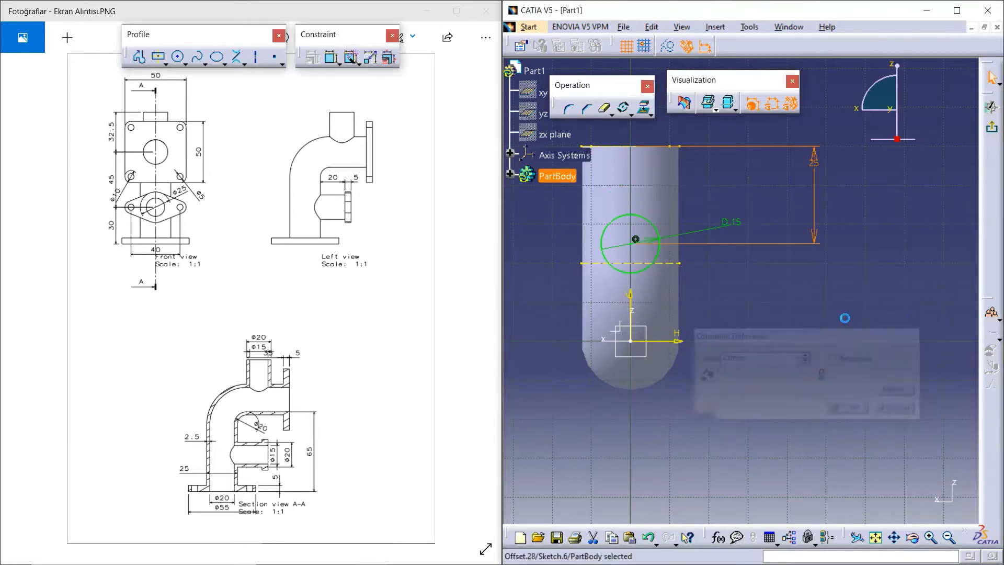
Set the distance between the circle's centre and the upper projected edge to 20 mm and leave the sketch
{"action": "mouse_move", "coordinate": [839, 314]}
{"action": "middle_mouse_down"}
{"action": "mouse_move", "coordinate": [834, 293]}
{"action": "mouse_move", "coordinate": [811, 287]}
{"action": "mouse_move", "coordinate": [913, 304]}
{"action": "mouse_move", "coordinate": [847, 319]}
{"action": "mouse_move", "coordinate": [732, 287]}
{"action": "mouse_move", "coordinate": [728, 259]}
{"action": "mouse_move", "coordinate": [757, 303]}
{"action": "middle_mouse_up"}
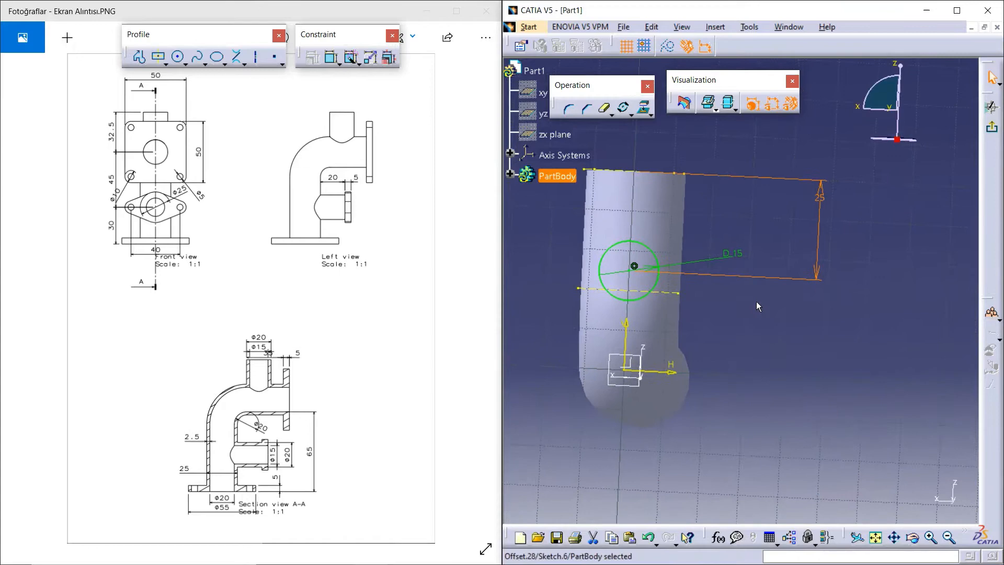
{"action": "double_click", "coordinate": [817, 196]}
{"action": "type", "text": "2"}
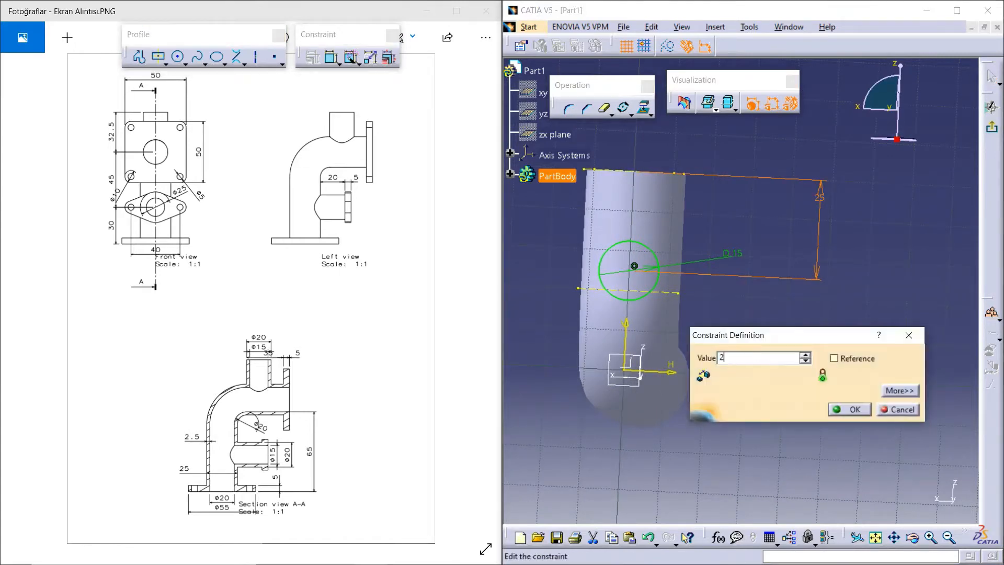
{"action": "type", "text": "0mm"}
{"action": "key", "text": "Return"}
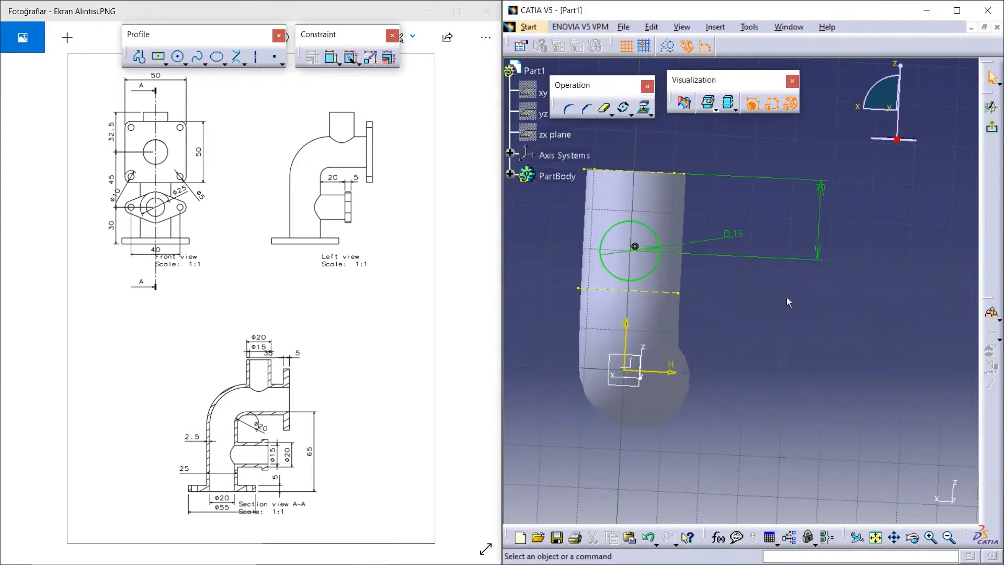
{"action": "middle_click_drag", "start_coordinate": [787, 297], "coordinate": [795, 317]}
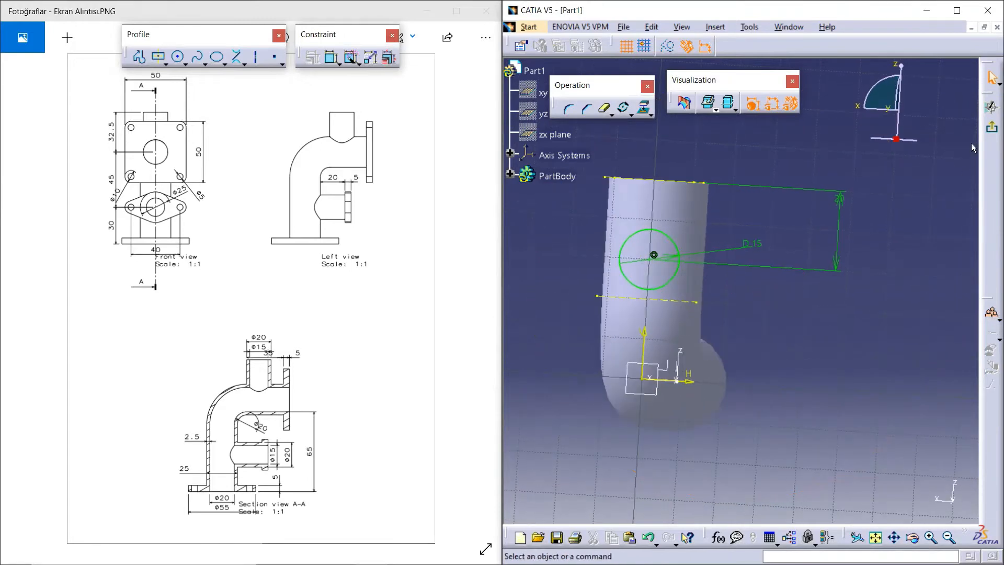
{"action": "left_click", "coordinate": [992, 127]}
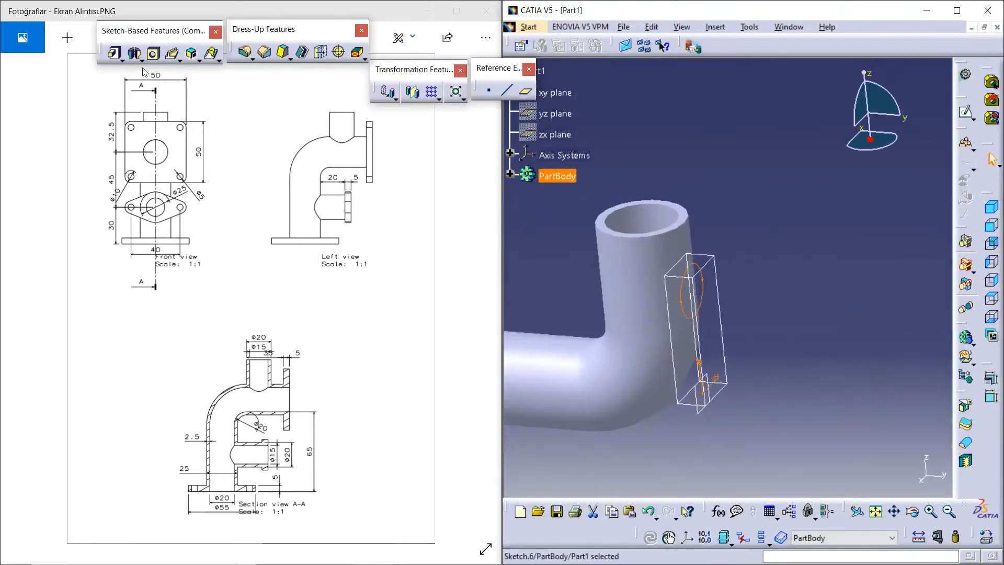
Start a pad from the 15 mm circle with a 20 mm first limit and the second limit set to Up to next
{"action": "left_click", "coordinate": [114, 52]}
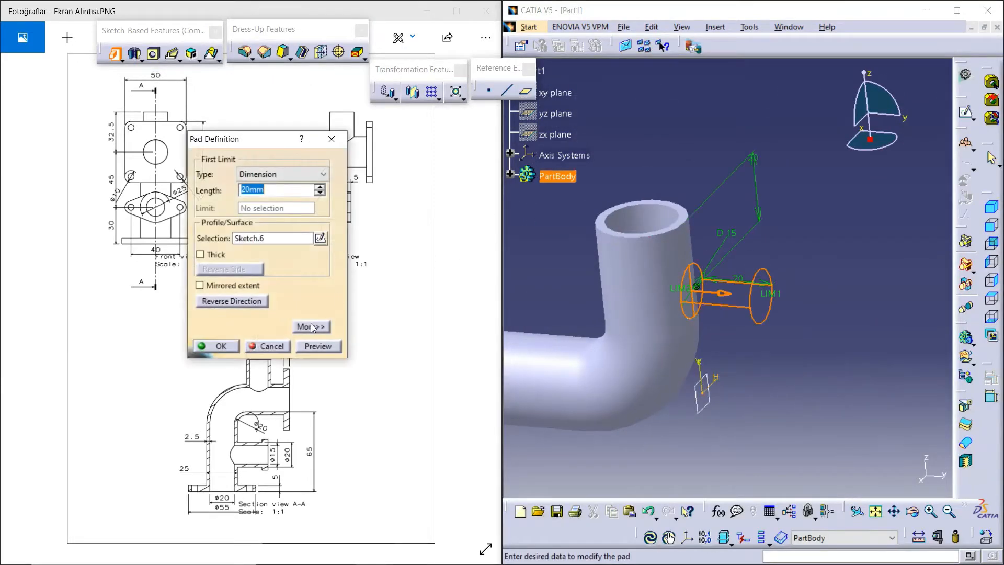
{"action": "left_click", "coordinate": [312, 327]}
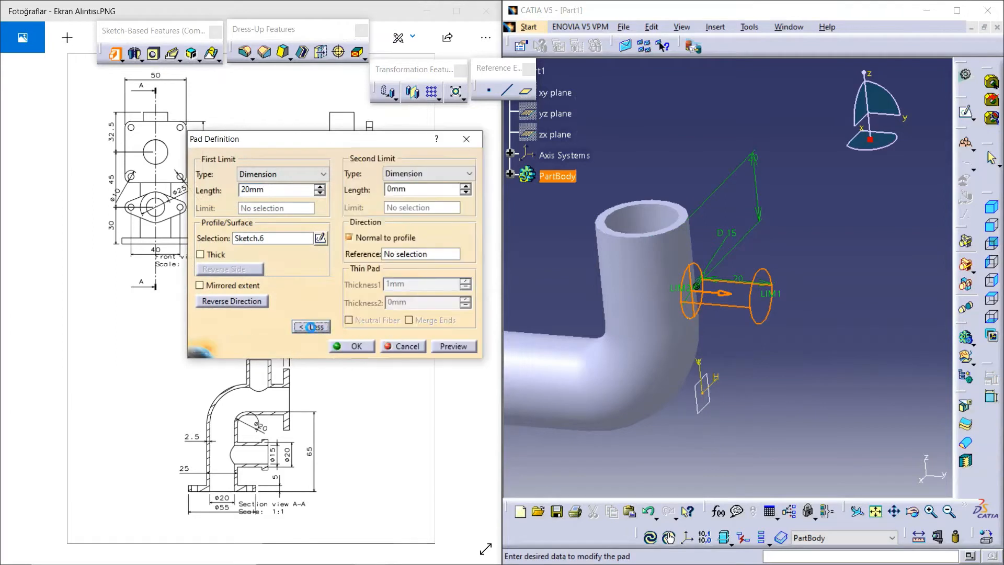
{"action": "left_click", "coordinate": [426, 176]}
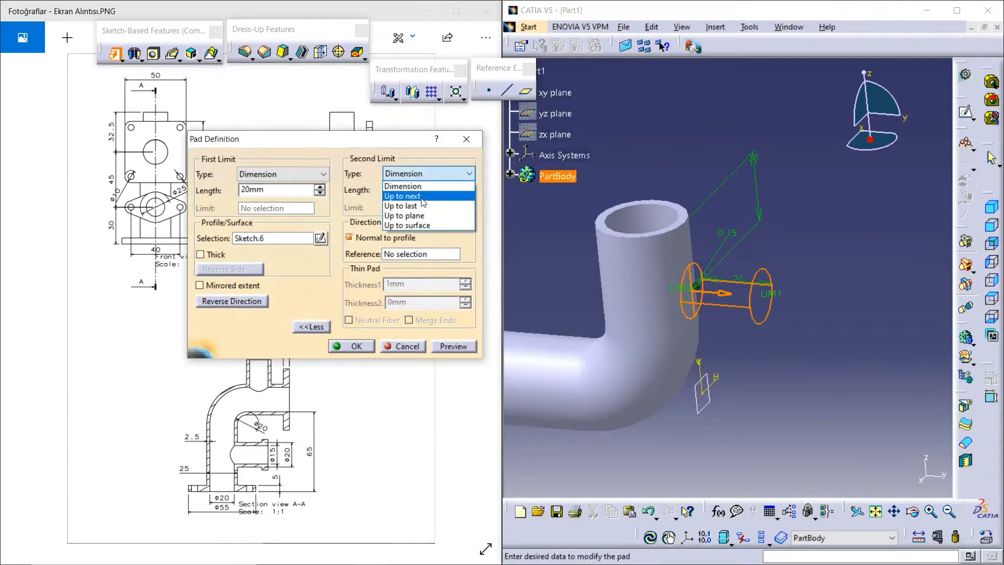
{"action": "left_click", "coordinate": [421, 196]}
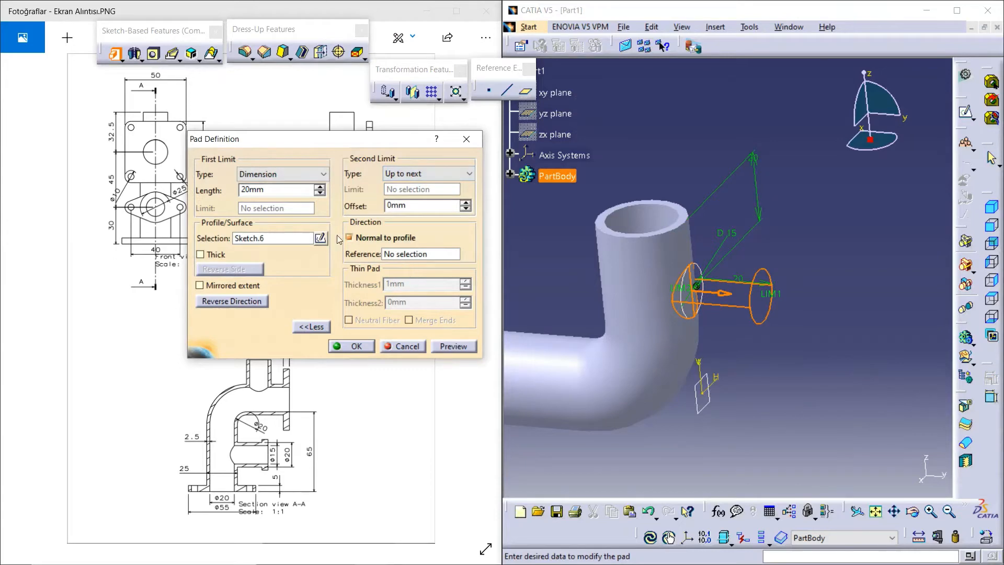
{"action": "left_click", "coordinate": [260, 195]}
{"action": "mouse_move", "coordinate": [306, 149]}
{"action": "left_mouse_down"}
{"action": "mouse_move", "coordinate": [648, 172]}
{"action": "mouse_move", "coordinate": [368, 169]}
{"action": "mouse_move", "coordinate": [379, 172]}
{"action": "mouse_move", "coordinate": [330, 221]}
{"action": "mouse_move", "coordinate": [278, 247]}
{"action": "mouse_move", "coordinate": [298, 163]}
{"action": "left_mouse_up"}
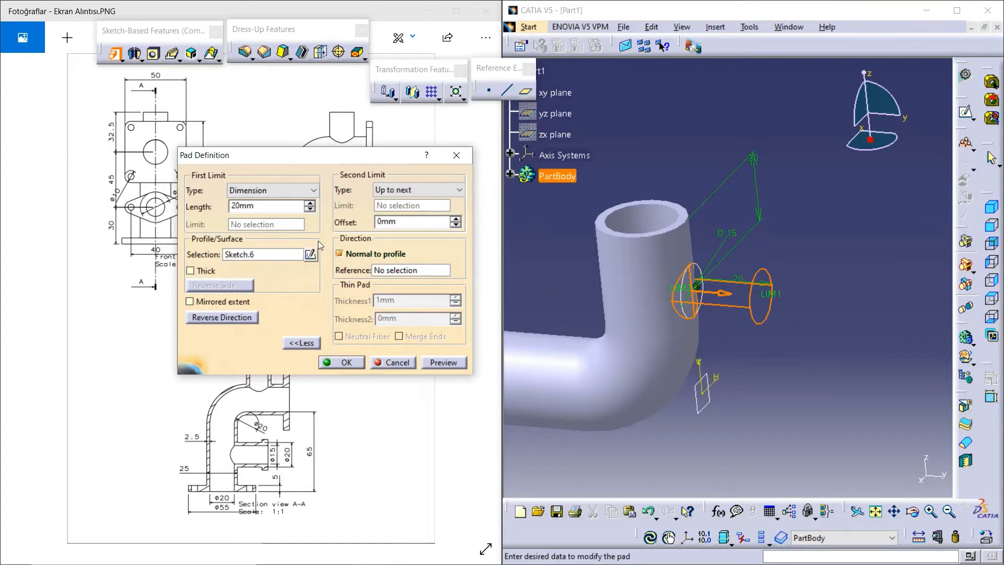
Make the pad thick with Thickness1 0 mm and Thickness2 2.5 mm, and create the hollow side branch
{"action": "left_click", "coordinate": [202, 272]}
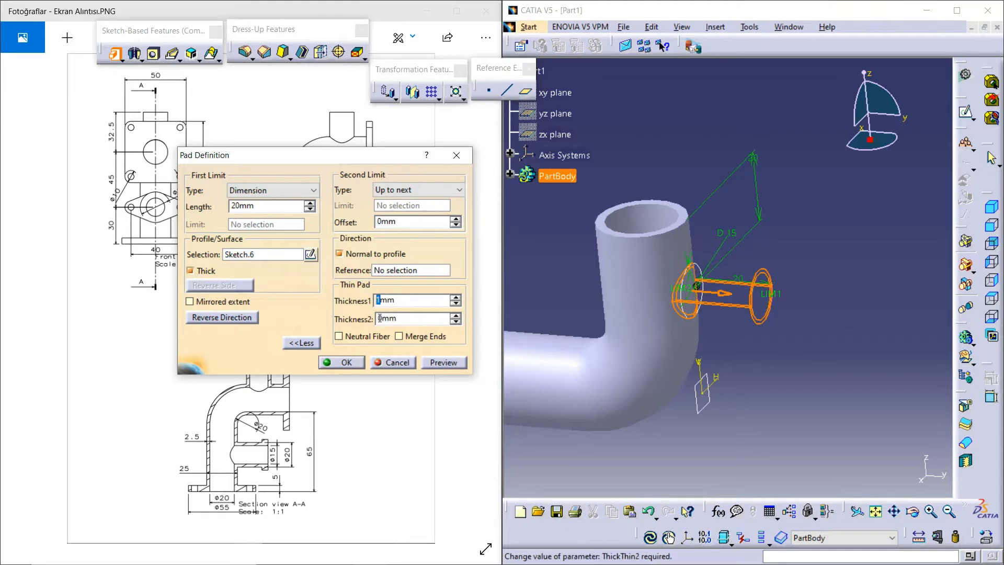
{"action": "type", "text": "2,5"}
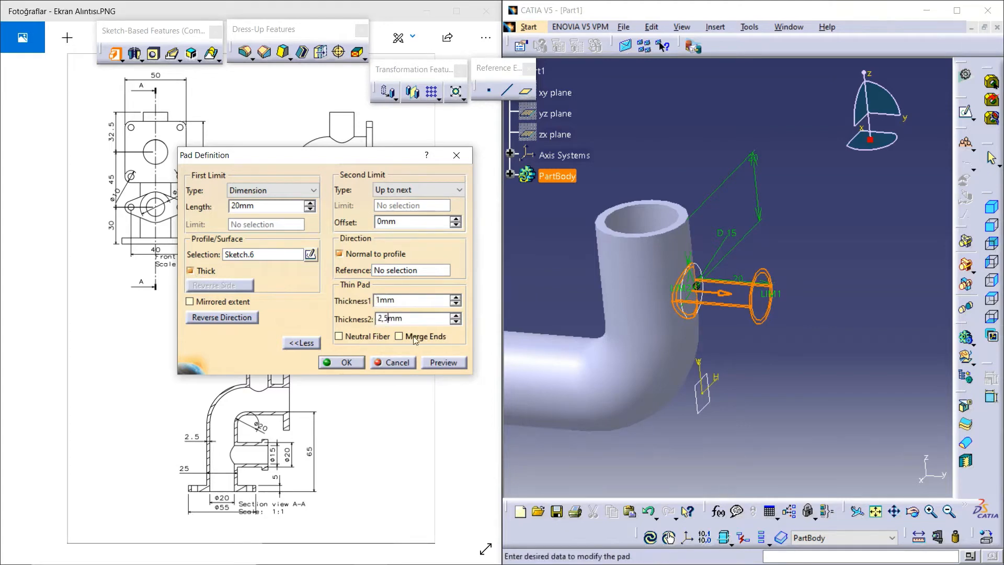
{"action": "left_click", "coordinate": [444, 362]}
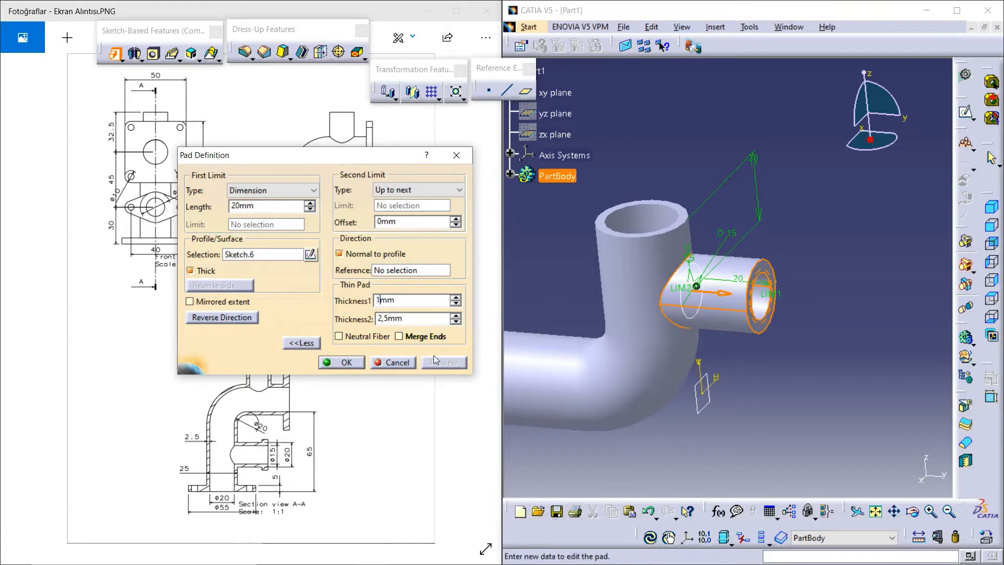
{"action": "type", "text": "0"}
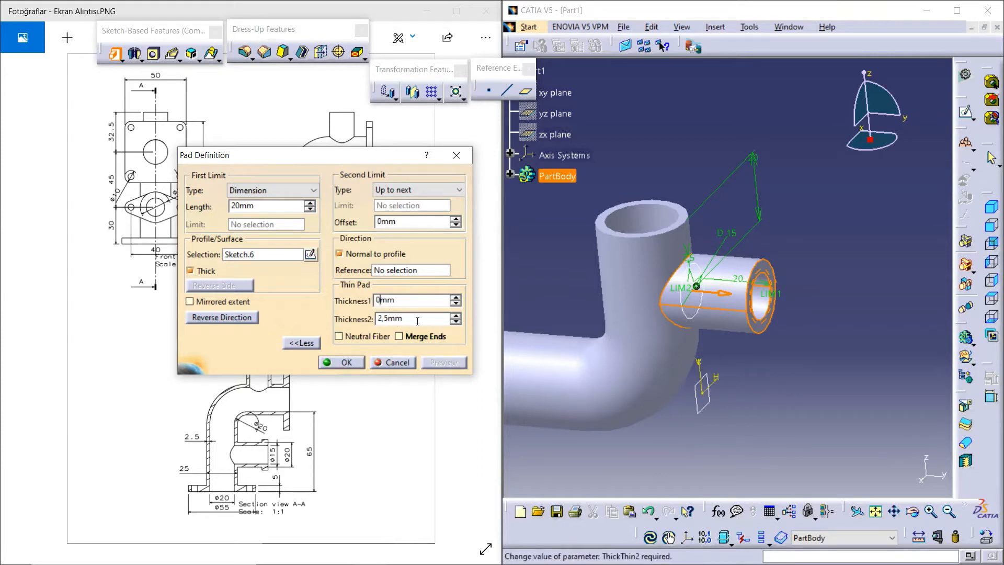
{"action": "left_click", "coordinate": [417, 320]}
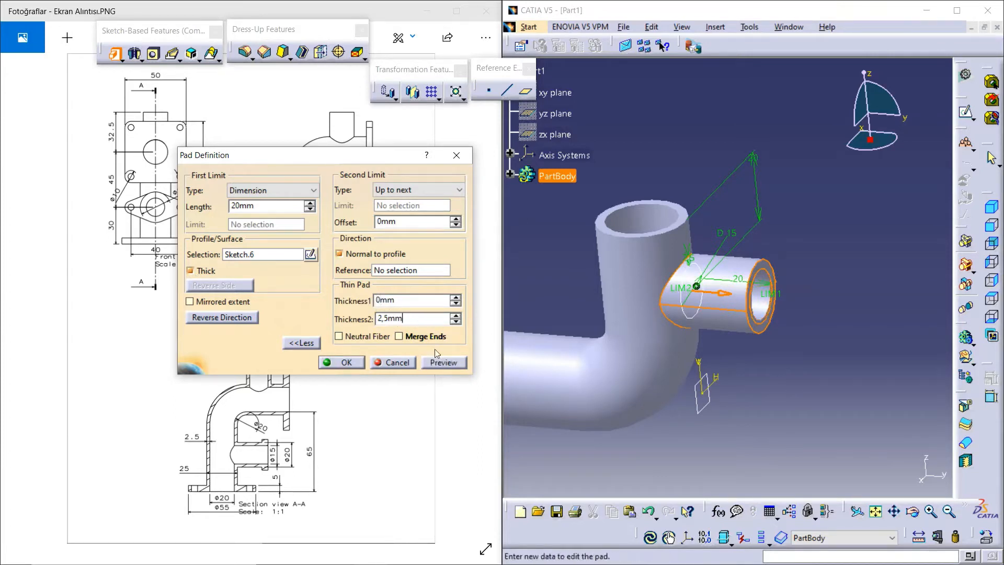
{"action": "left_click", "coordinate": [340, 362]}
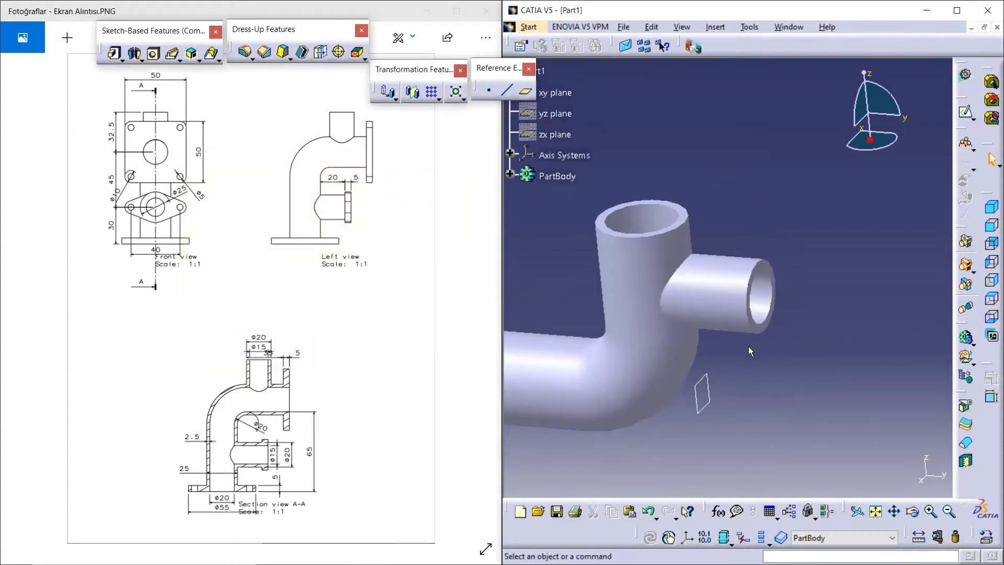
Open a sketch on the side branch's end face and project its inner circular edge as construction geometry
{"action": "middle_click_drag", "start_coordinate": [819, 336], "coordinate": [652, 387]}
{"action": "left_click", "coordinate": [667, 288]}
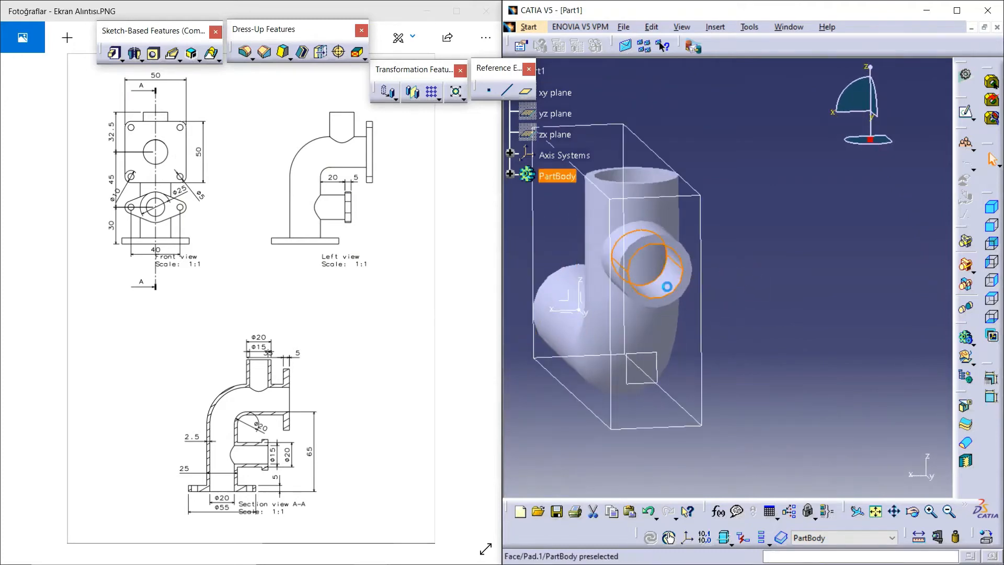
{"action": "left_click", "coordinate": [966, 112]}
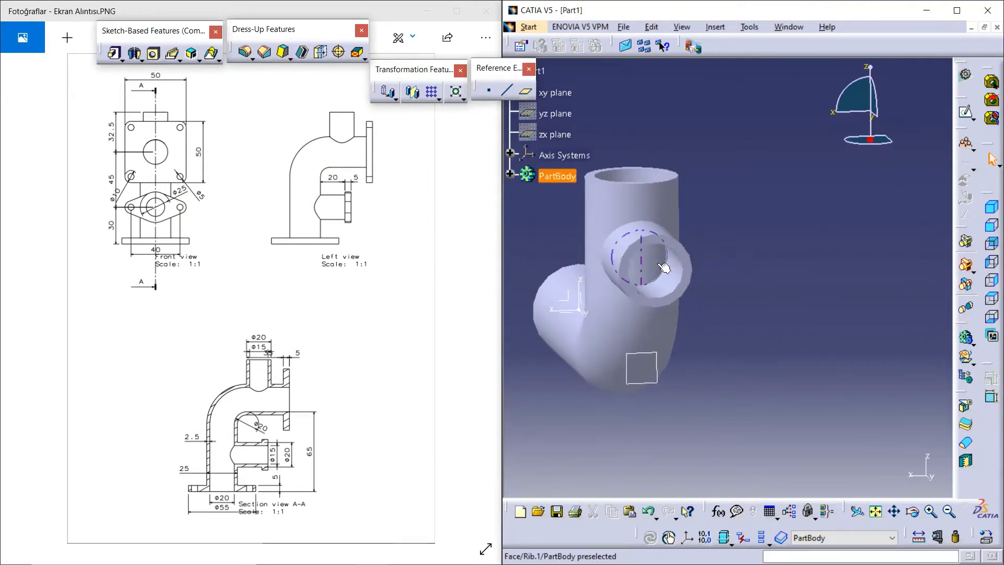
{"action": "left_click", "coordinate": [966, 112]}
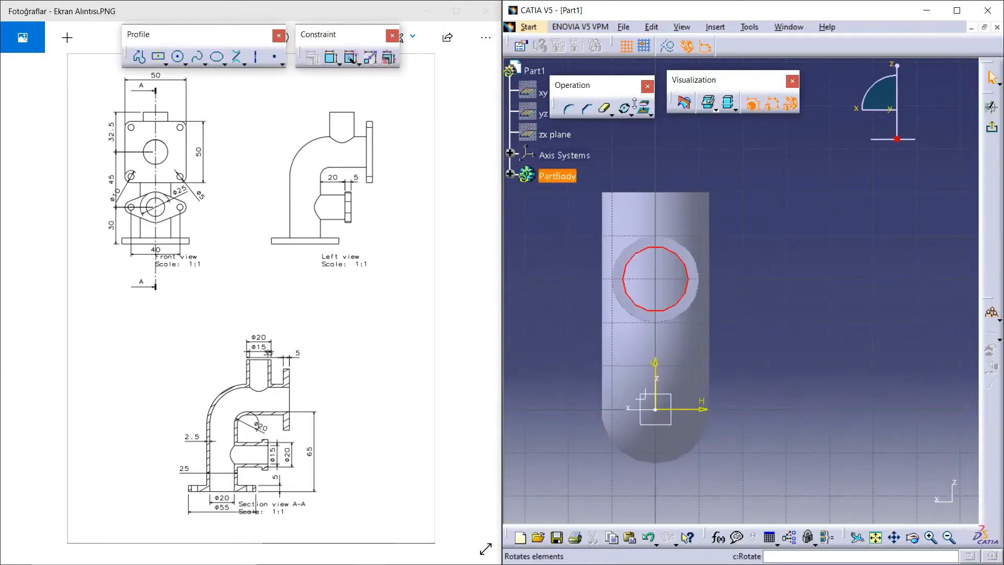
{"action": "left_click", "coordinate": [669, 45]}
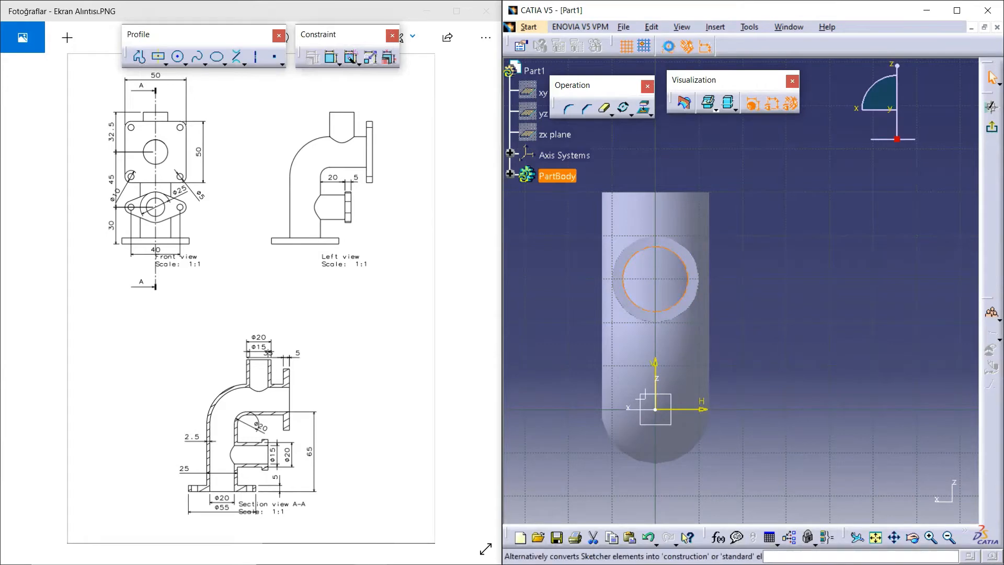
Sketch a standard-geometry circle concentric with the branch and coincident with its projected inner edge, and leave the sketch
{"action": "left_click", "coordinate": [178, 57]}
{"action": "left_click", "coordinate": [656, 279]}
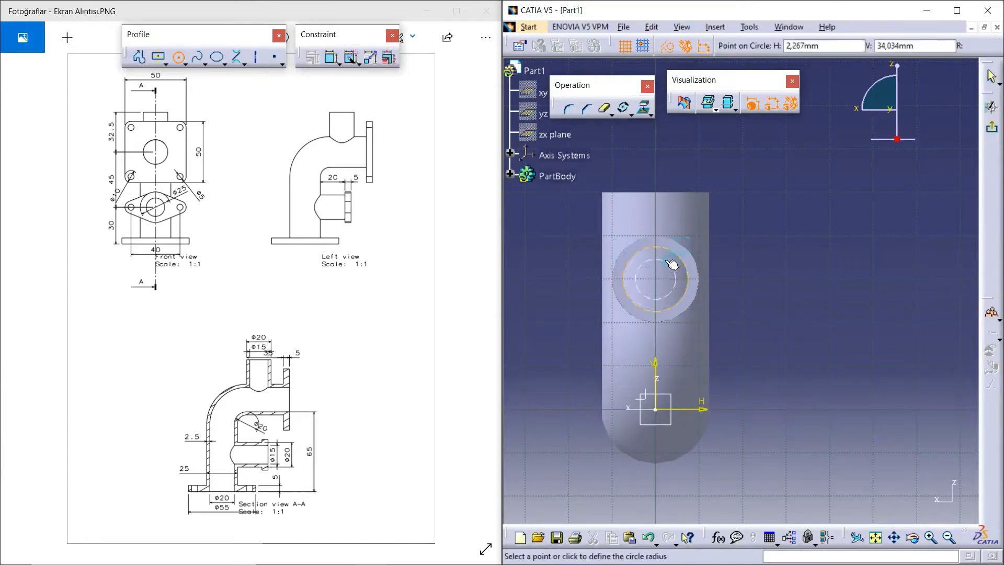
{"action": "left_click", "coordinate": [676, 253]}
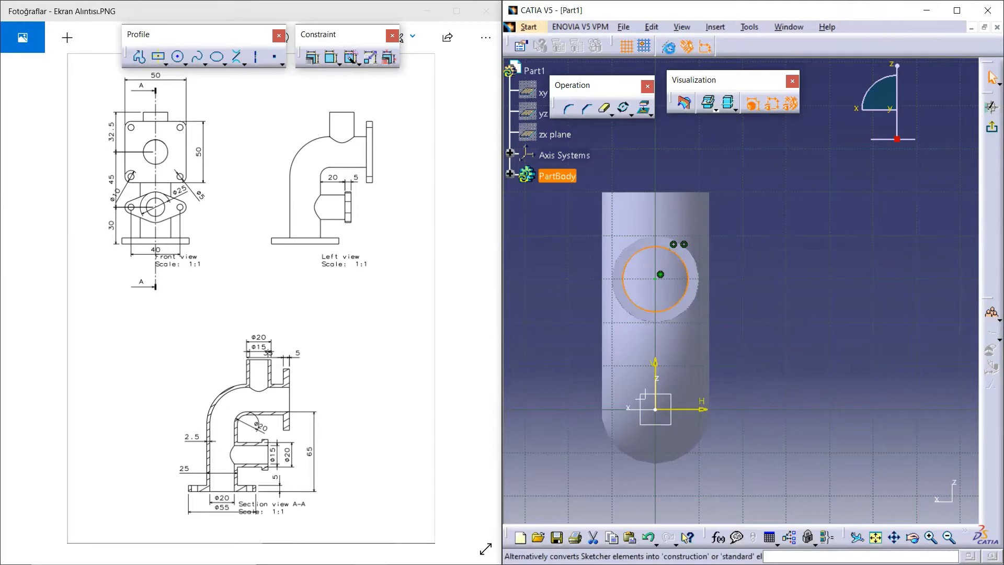
{"action": "left_click", "coordinate": [991, 128]}
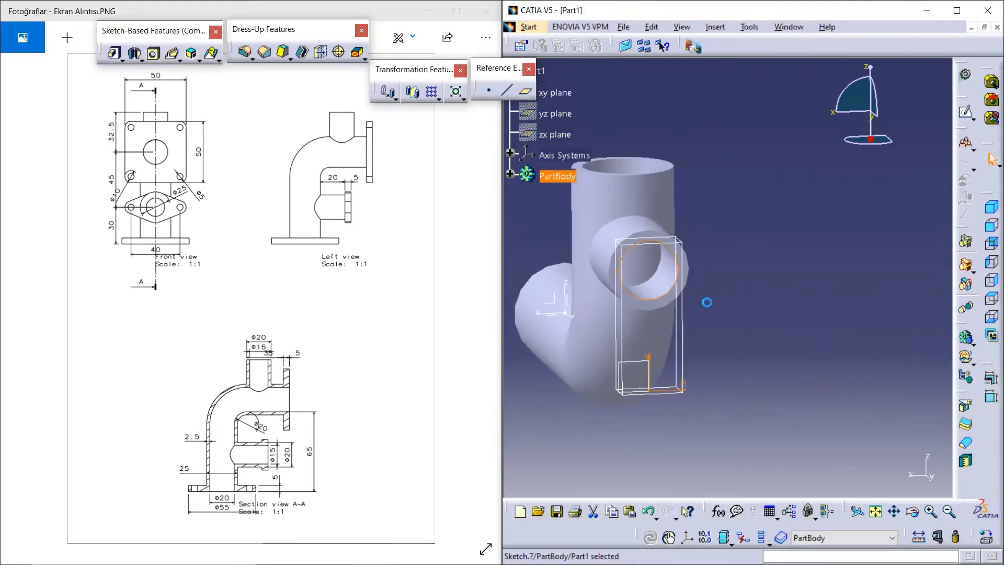
Bore the side branch with a 35 mm deep pocket from the circle on its end face
{"action": "middle_click_drag", "start_coordinate": [706, 303], "coordinate": [796, 303]}
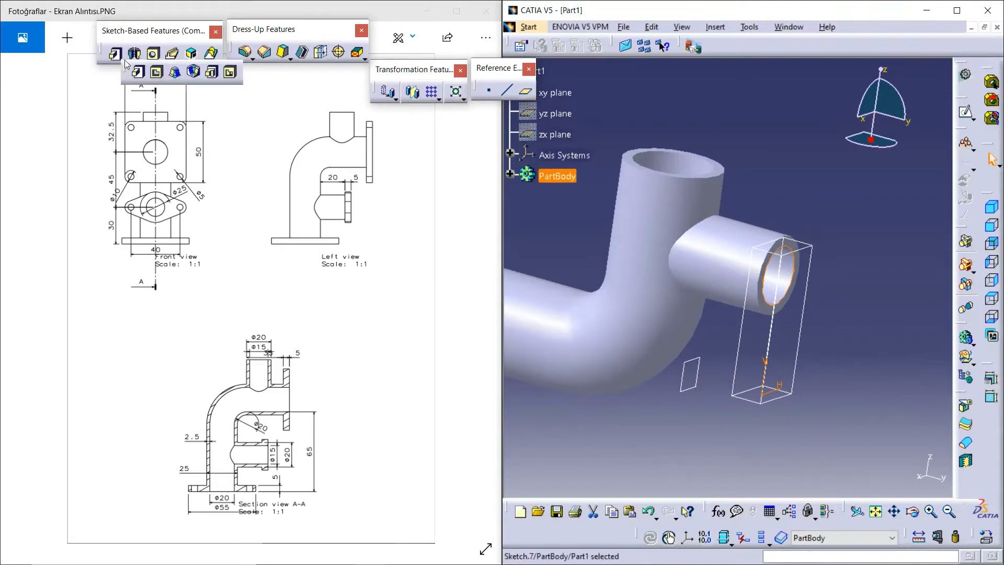
{"action": "left_click", "coordinate": [153, 54]}
{"action": "middle_click_drag", "start_coordinate": [721, 277], "coordinate": [742, 214]}
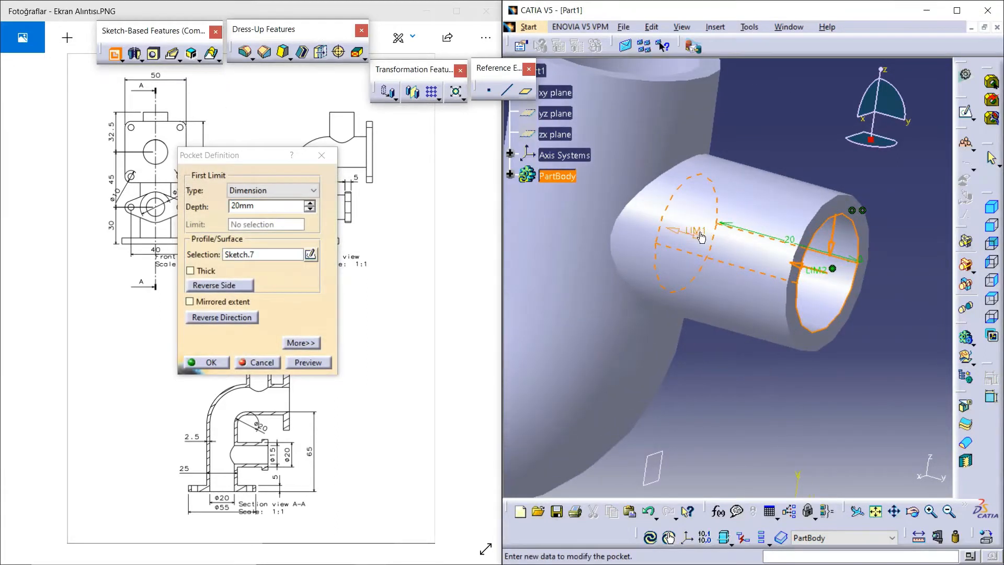
{"action": "left_click_drag", "start_coordinate": [701, 237], "coordinate": [678, 230]}
{"action": "middle_click_drag", "start_coordinate": [675, 189], "coordinate": [429, 352]}
{"action": "left_click", "coordinate": [308, 363]}
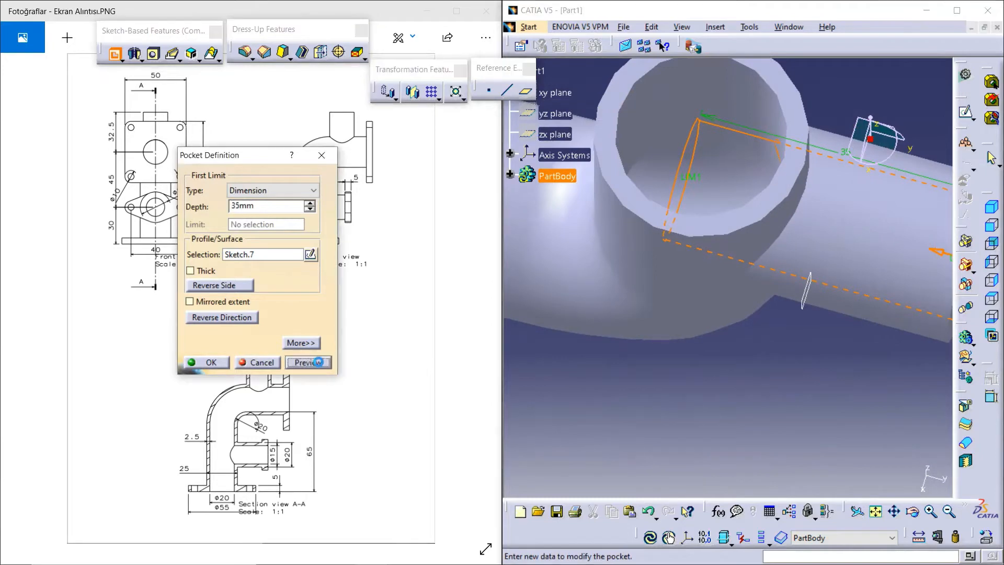
{"action": "left_click", "coordinate": [197, 363]}
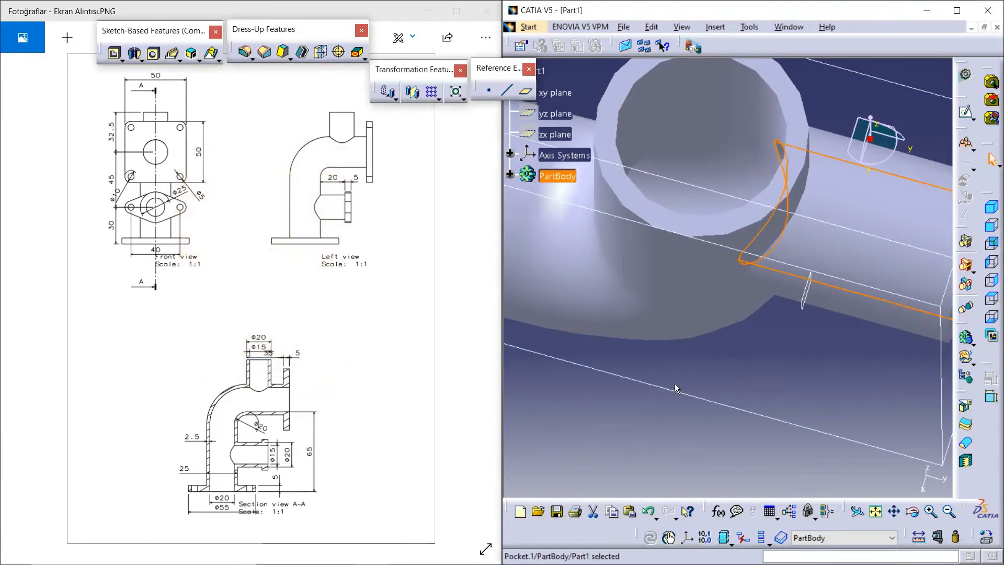
Create a reference plane offset 12.5 mm from the absolute axis system's XY plane
{"action": "middle_click_drag", "start_coordinate": [763, 360], "coordinate": [707, 463]}
{"action": "middle_click_drag", "start_coordinate": [528, 308], "coordinate": [753, 332]}
{"action": "middle_click_drag", "start_coordinate": [621, 371], "coordinate": [618, 314]}
{"action": "left_click", "coordinate": [530, 334]}
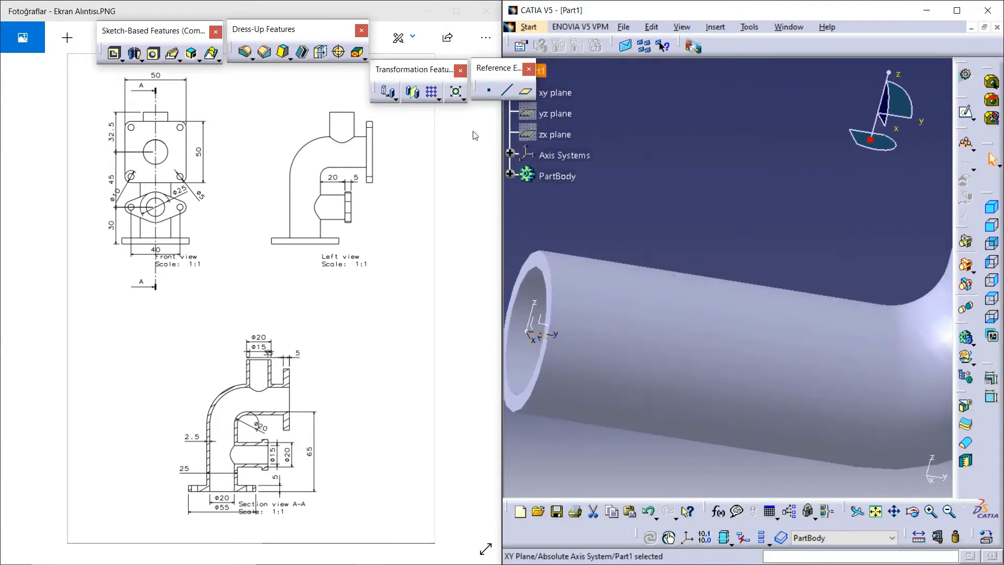
{"action": "left_click", "coordinate": [526, 93]}
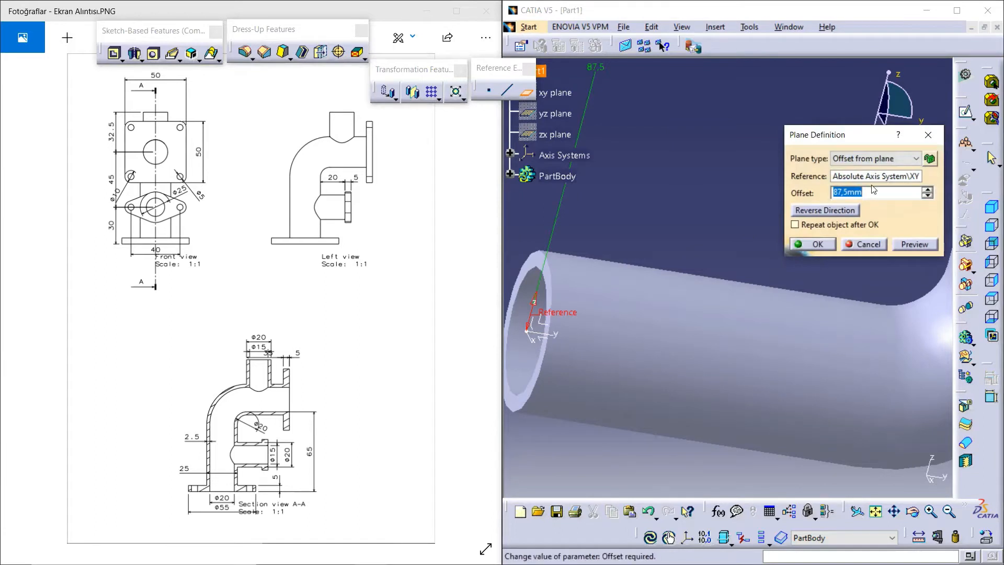
{"action": "type", "text": "12,5"}
{"action": "key", "text": "Return"}
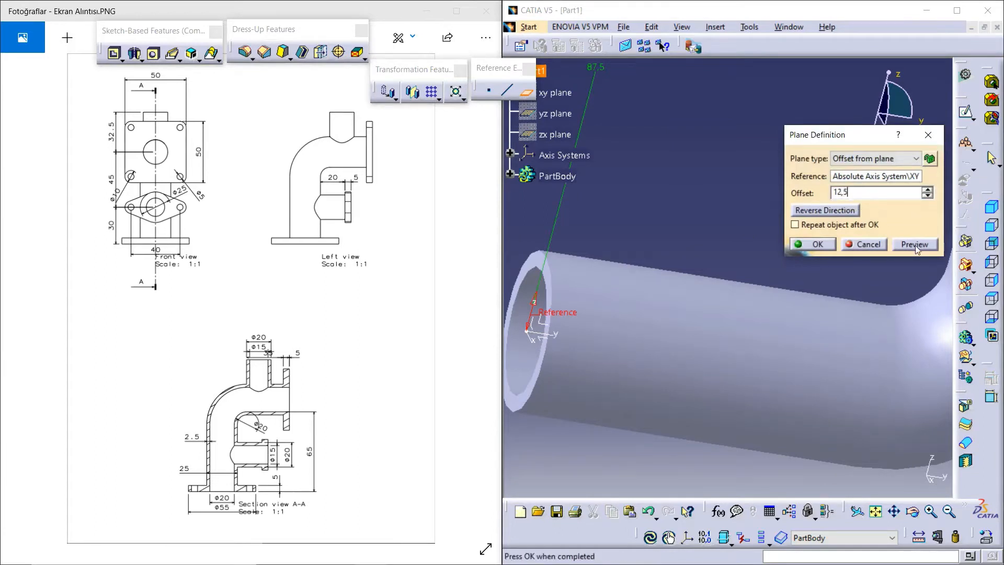
{"action": "left_click", "coordinate": [921, 243]}
{"action": "left_click", "coordinate": [806, 245]}
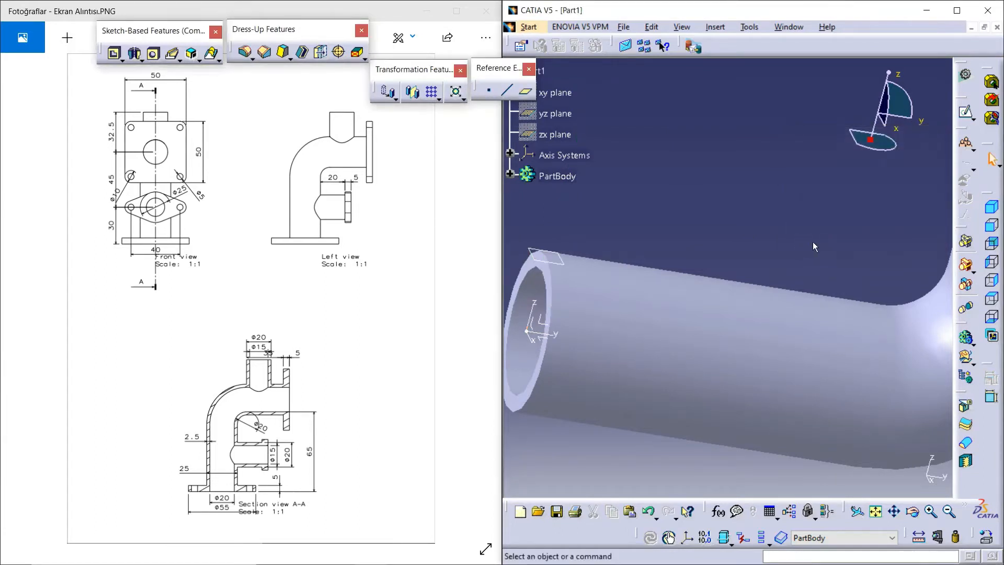
Open a sketch on the offset plane and draw a circle about 14 mm in diameter centred on the vertical axis
{"action": "left_click", "coordinate": [965, 111]}
{"action": "middle_click_drag", "start_coordinate": [791, 306], "coordinate": [791, 260]}
{"action": "left_click", "coordinate": [177, 57]}
{"action": "left_click", "coordinate": [177, 59]}
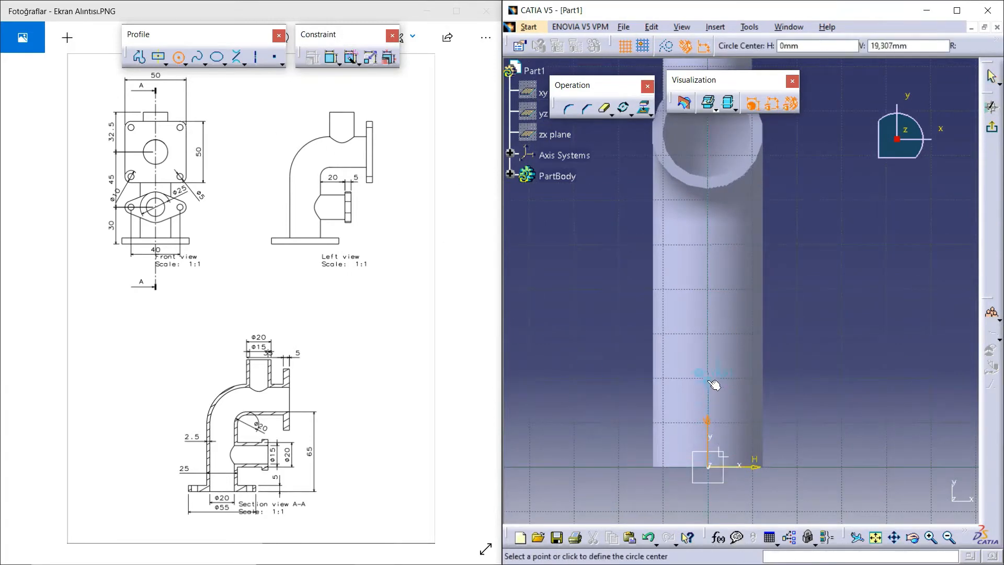
{"action": "left_click", "coordinate": [709, 362]}
{"action": "left_click", "coordinate": [731, 340]}
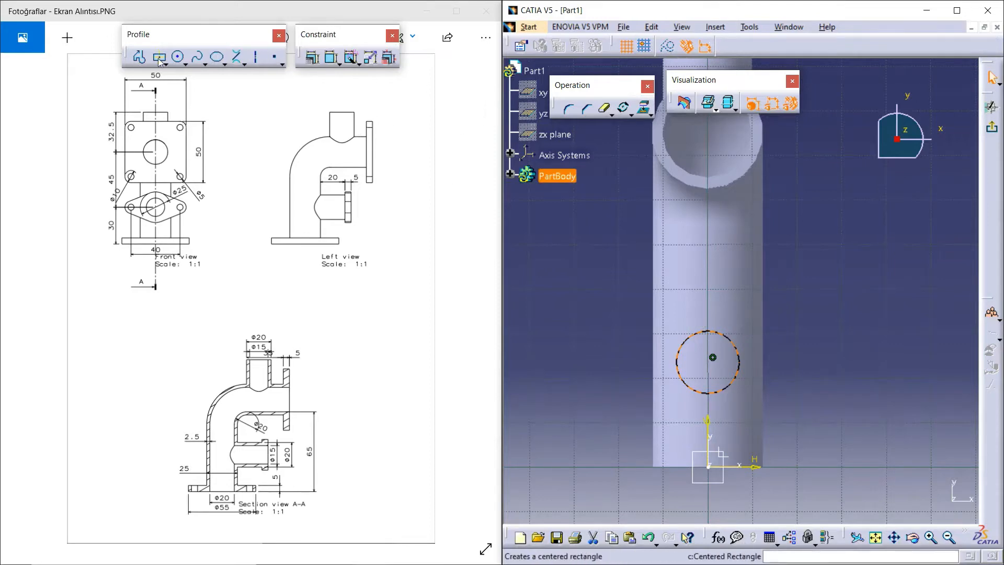
Dimension the circle's diameter and set it to 15 mm
{"action": "left_click", "coordinate": [327, 58]}
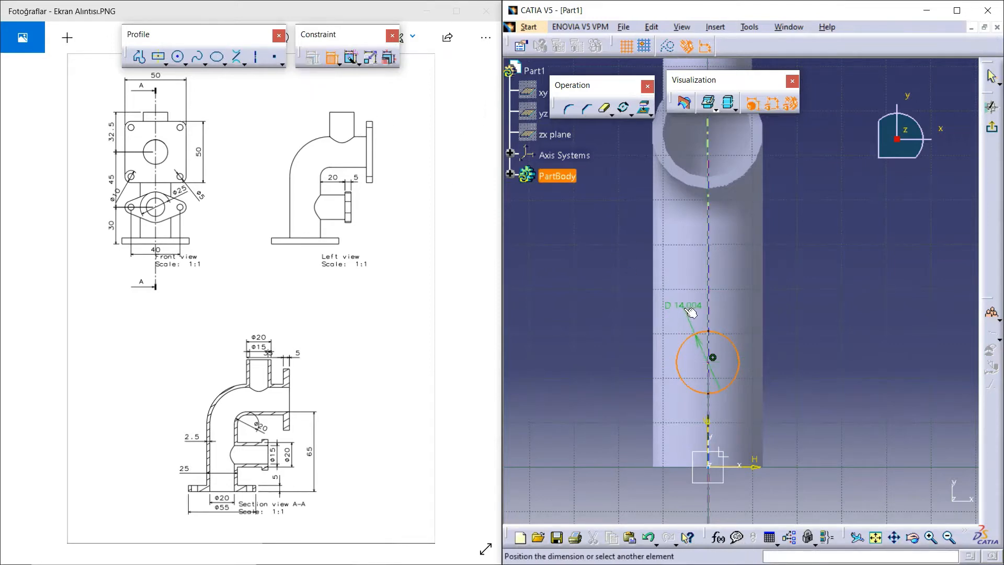
{"action": "left_click", "coordinate": [814, 299]}
{"action": "double_click", "coordinate": [811, 297]}
{"action": "type", "text": "15"}
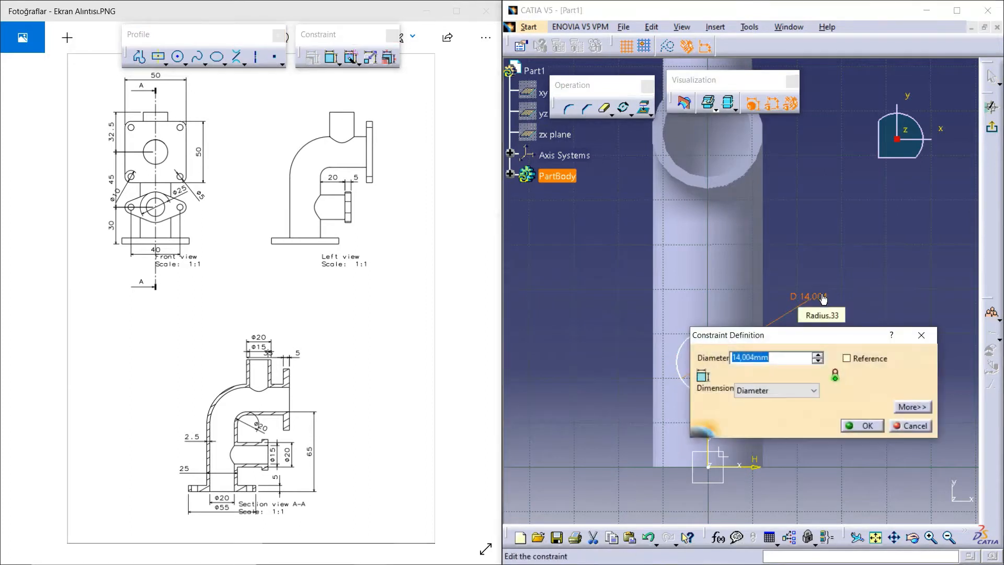
{"action": "left_click", "coordinate": [865, 426]}
Constrain the circle's centre 30 mm from the horizontal axis and leave the sketch
{"action": "middle_click_drag", "start_coordinate": [840, 397], "coordinate": [840, 376]}
{"action": "left_click", "coordinate": [331, 57]}
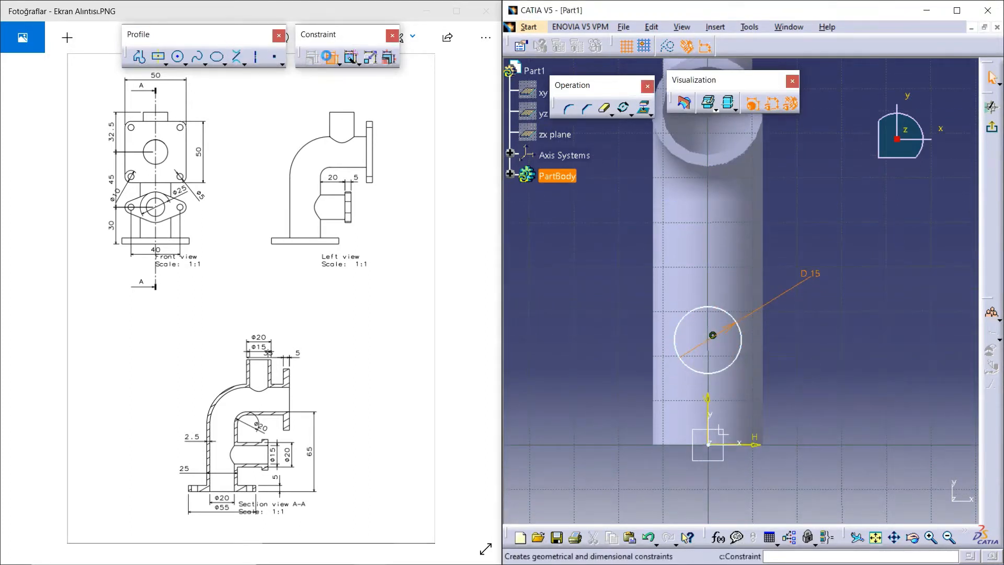
{"action": "left_click", "coordinate": [713, 335]}
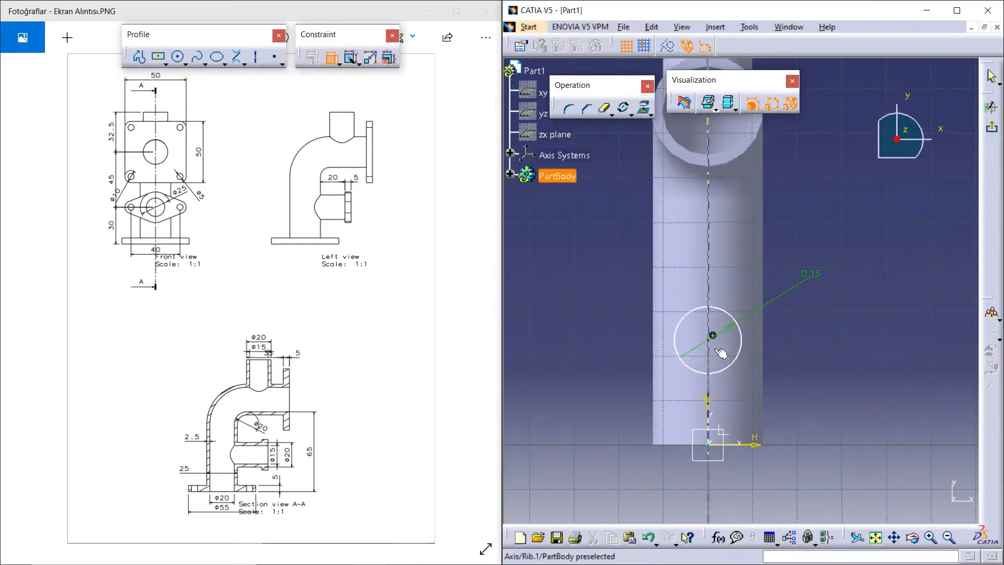
{"action": "left_click", "coordinate": [757, 444]}
{"action": "left_click", "coordinate": [871, 436]}
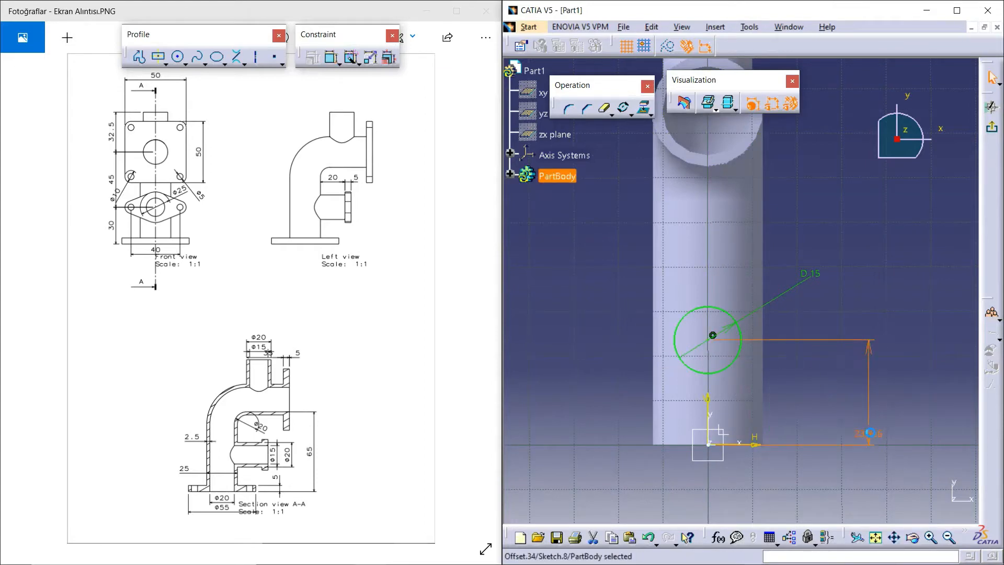
{"action": "double_click", "coordinate": [871, 437]}
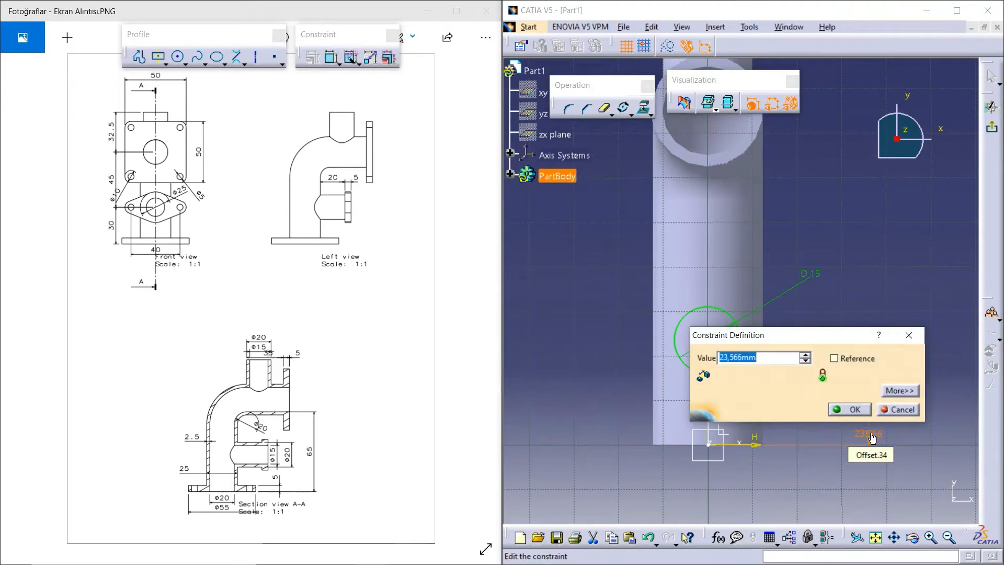
{"action": "left_click", "coordinate": [854, 409]}
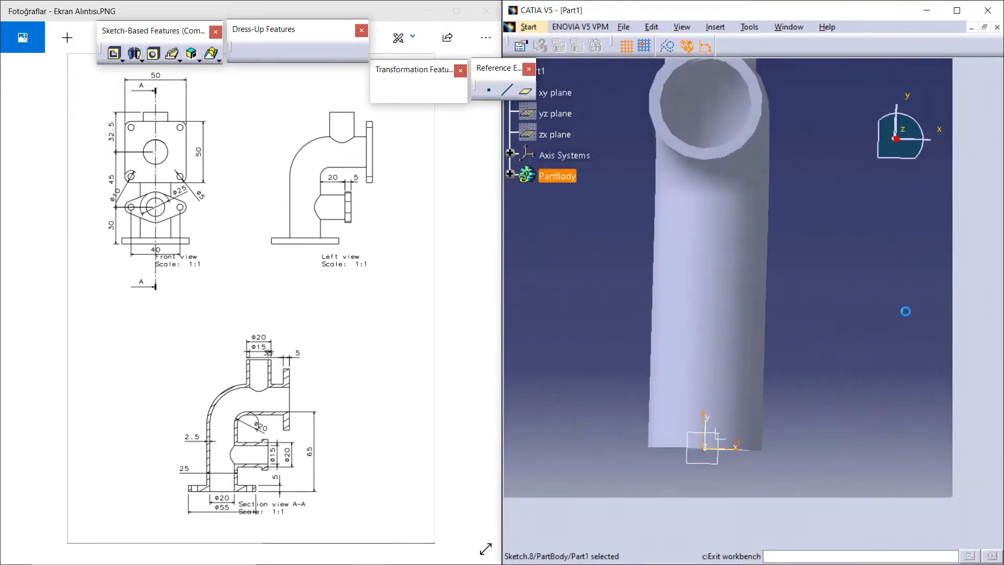
{"action": "left_click", "coordinate": [992, 127]}
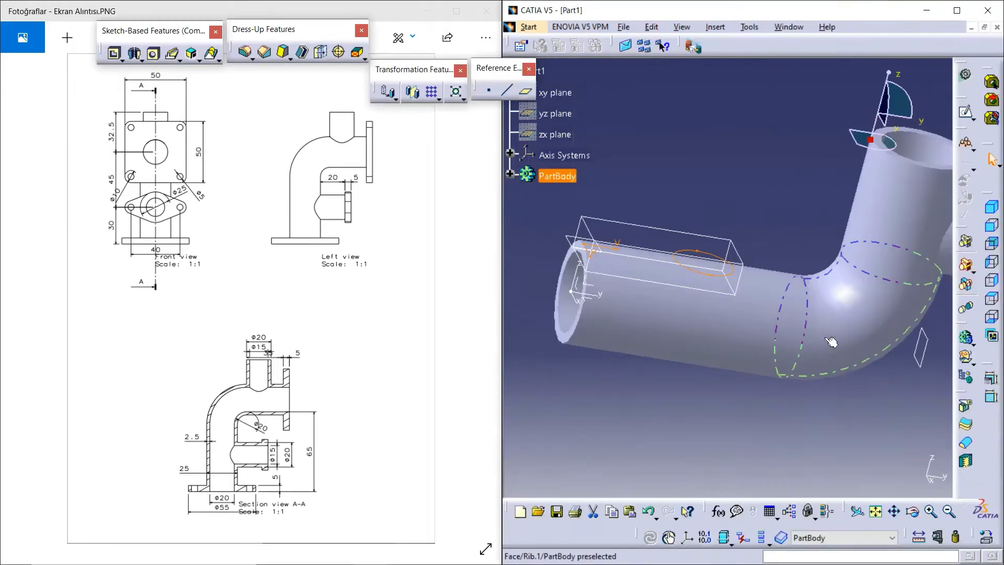
Start a pad from the 15 mm circle with the second limit set to Up to next, and preview it
{"action": "left_click", "coordinate": [116, 54]}
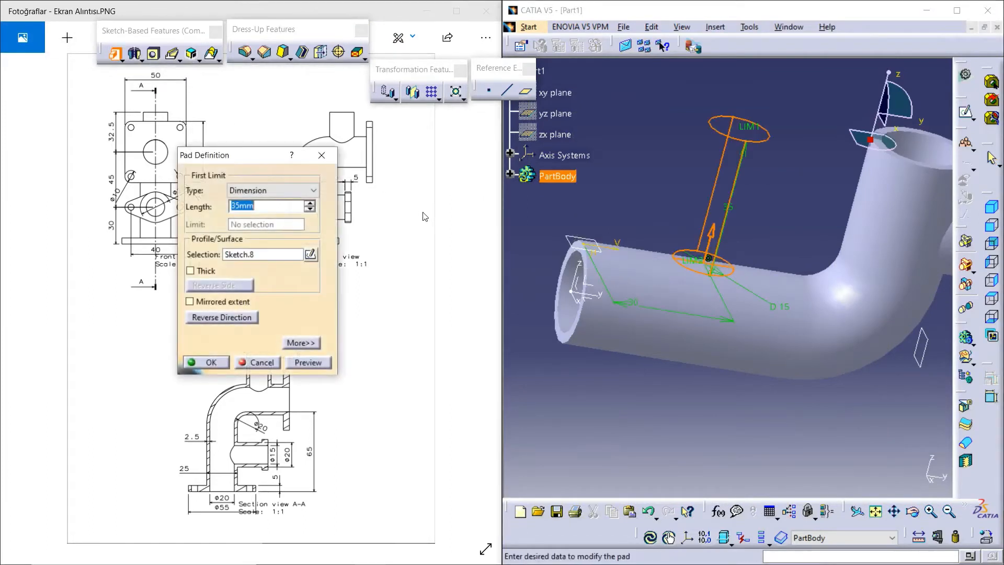
{"action": "left_click", "coordinate": [300, 342]}
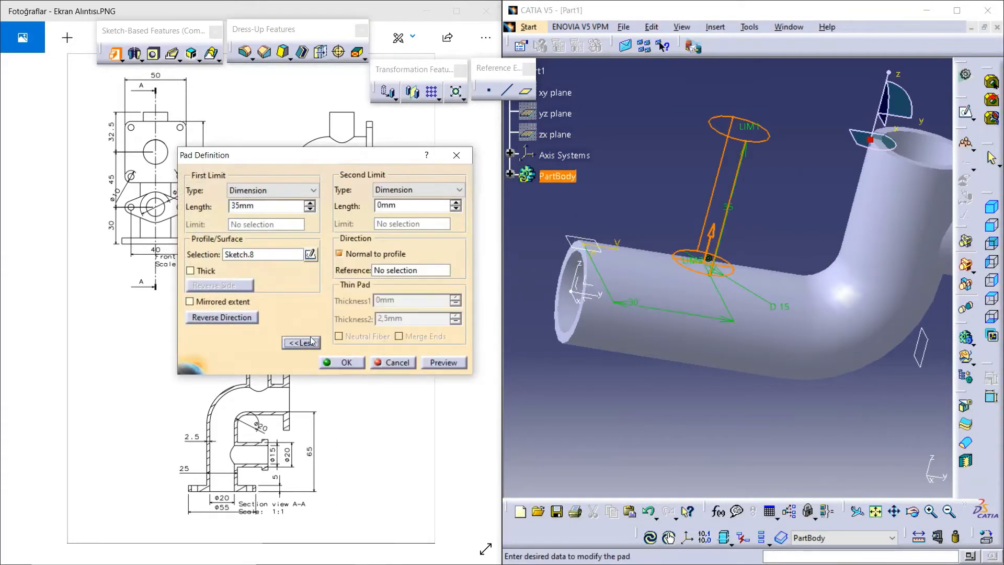
{"action": "left_click", "coordinate": [408, 192]}
{"action": "left_click", "coordinate": [411, 207]}
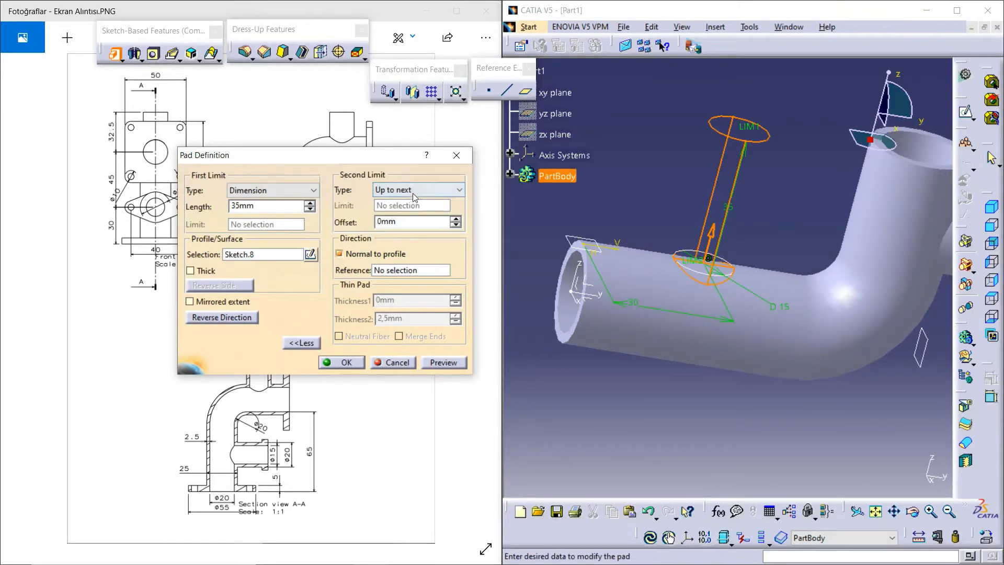
{"action": "left_click", "coordinate": [444, 362]}
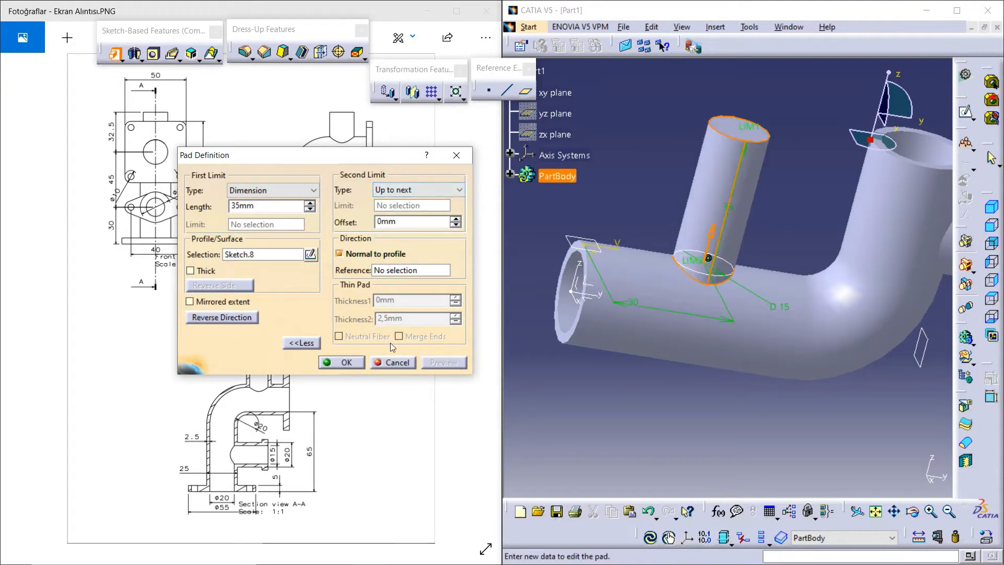
Set the pad's first limit to 20 mm, make it thick with Thickness1 0 mm and Thickness2 2.5 mm, and create it
{"action": "double_click", "coordinate": [225, 208]}
{"action": "type", "text": "20"}
{"action": "left_click", "coordinate": [199, 273]}
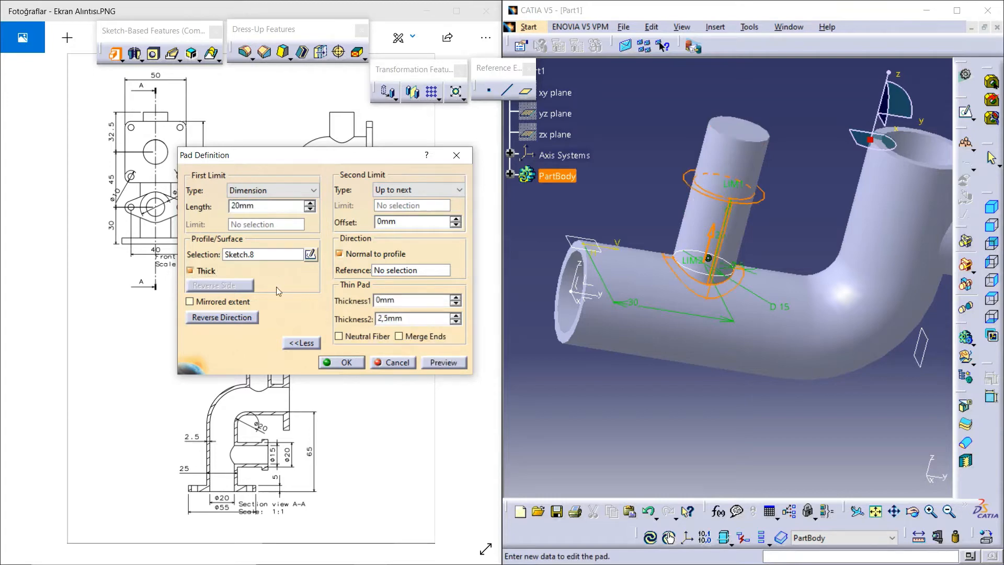
{"action": "left_click", "coordinate": [432, 364]}
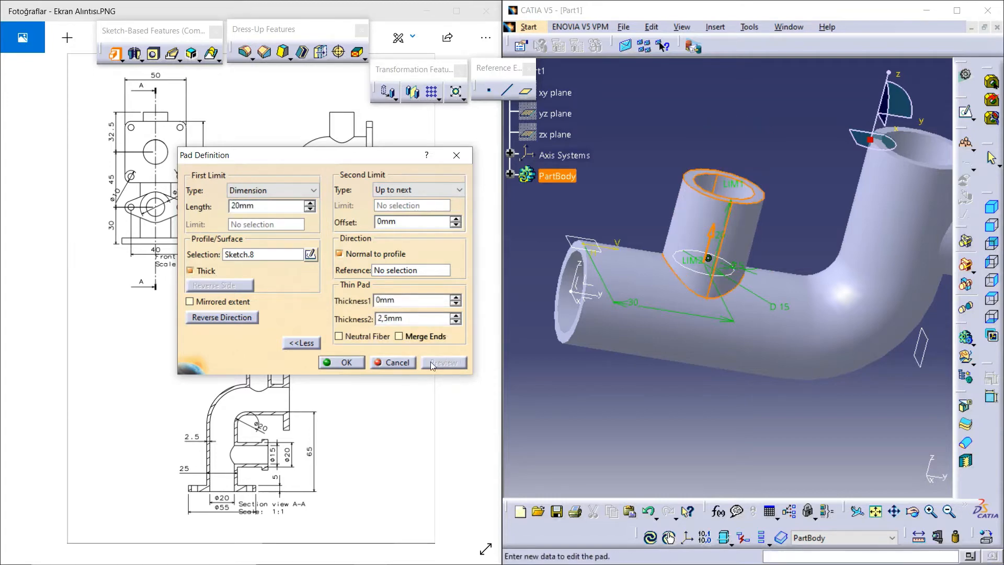
{"action": "left_click", "coordinate": [346, 363]}
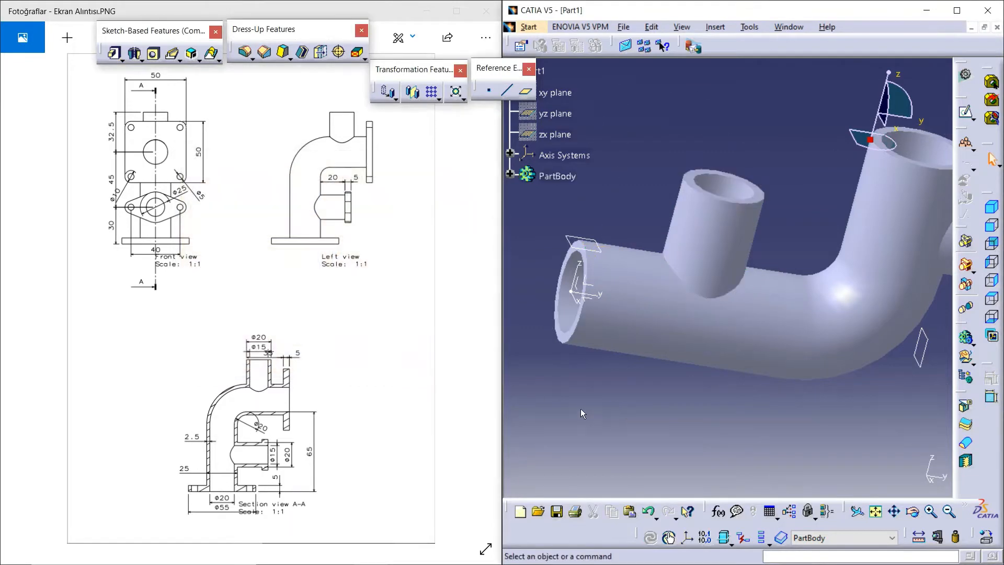
Open a sketch on the second branch's end face and project its inner circular edge as construction geometry
{"action": "middle_click_drag", "start_coordinate": [581, 409], "coordinate": [771, 435]}
{"action": "middle_click_drag", "start_coordinate": [625, 340], "coordinate": [768, 383]}
{"action": "left_click", "coordinate": [739, 285]}
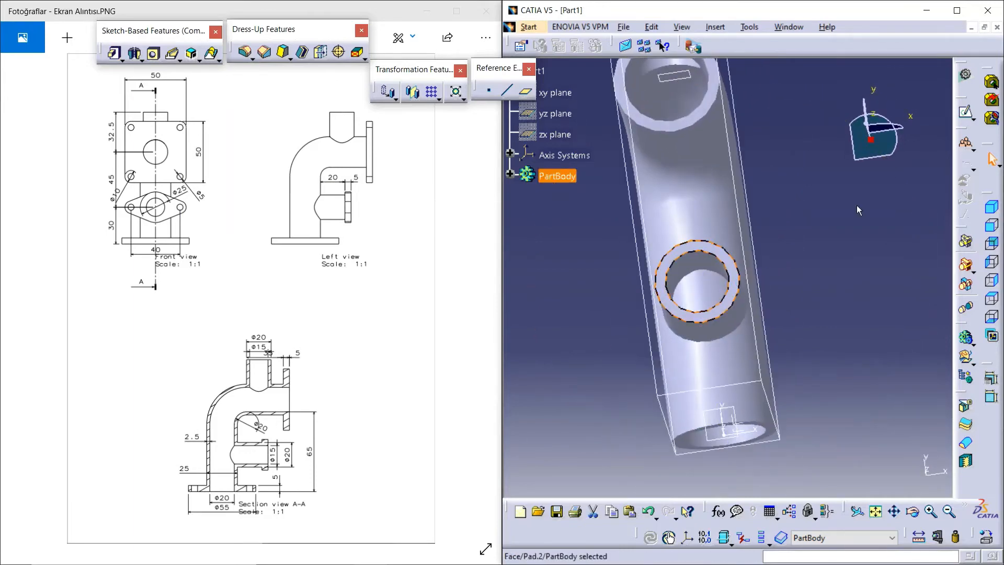
{"action": "left_click", "coordinate": [966, 111]}
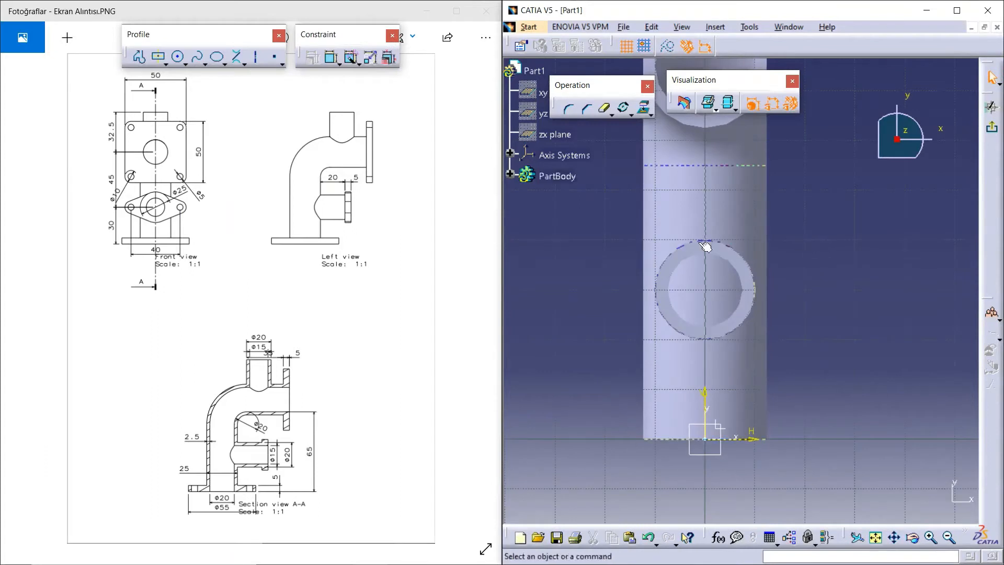
{"action": "left_click", "coordinate": [720, 257]}
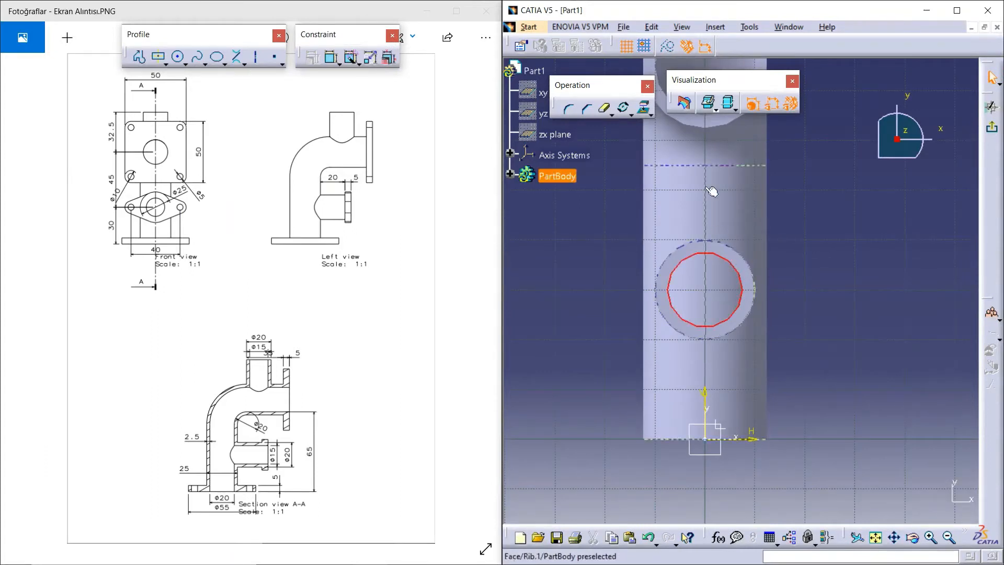
{"action": "left_click", "coordinate": [644, 108]}
{"action": "left_click", "coordinate": [671, 48]}
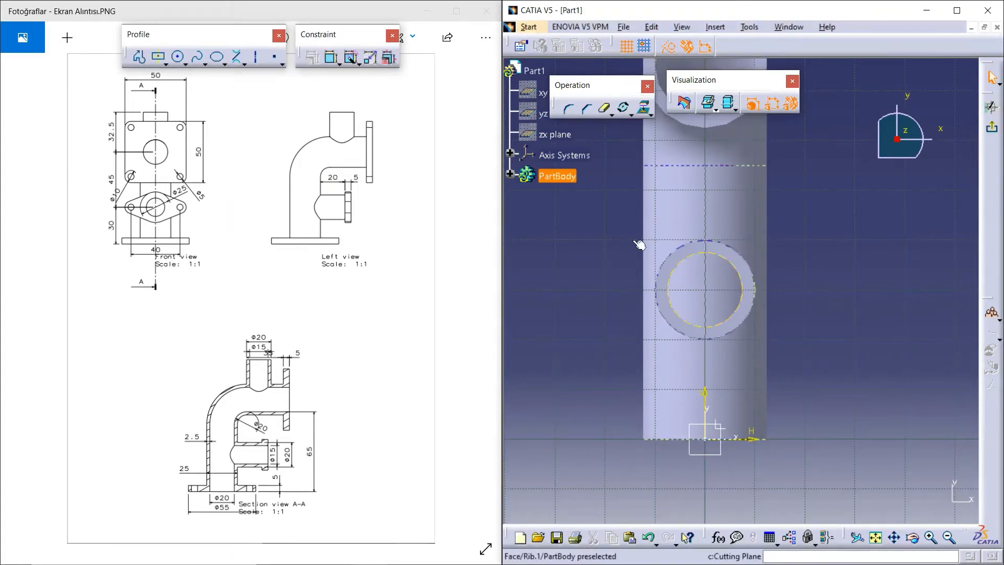
Sketch a circle concentric with the branch and larger than its outer edge, as standard geometry
{"action": "left_click", "coordinate": [175, 57]}
{"action": "left_click", "coordinate": [177, 60]}
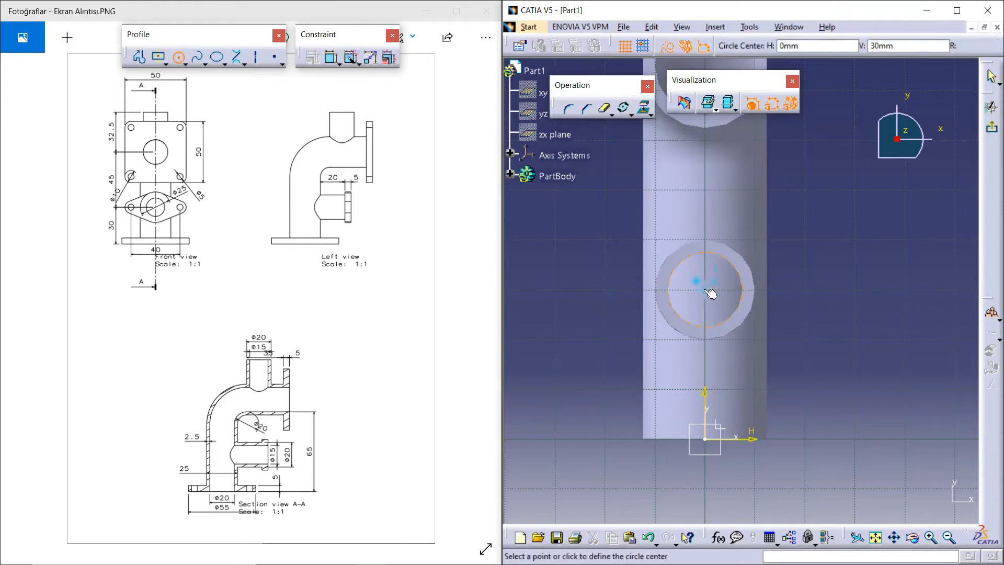
{"action": "left_click", "coordinate": [711, 285]}
{"action": "left_click", "coordinate": [766, 230]}
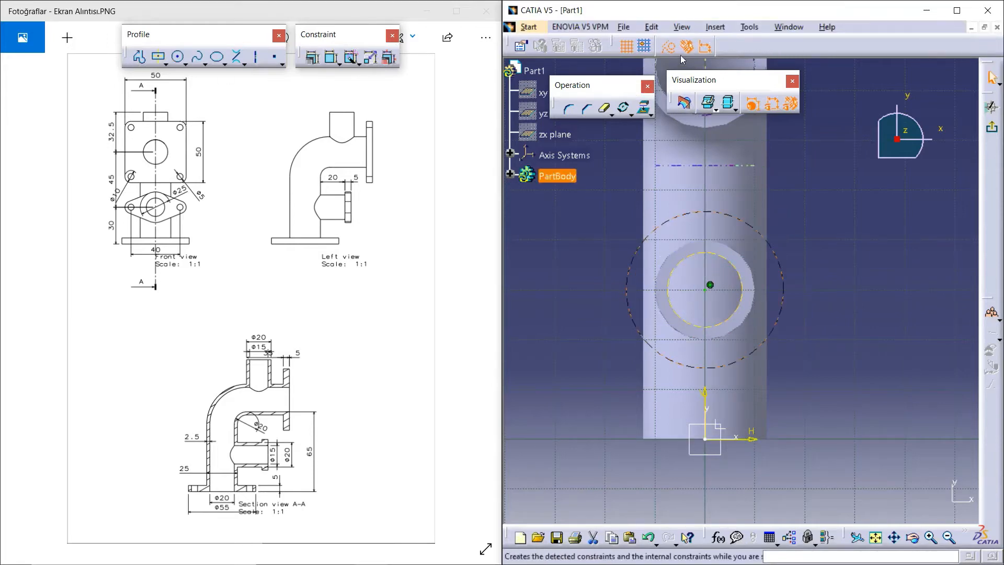
{"action": "left_click", "coordinate": [800, 213]}
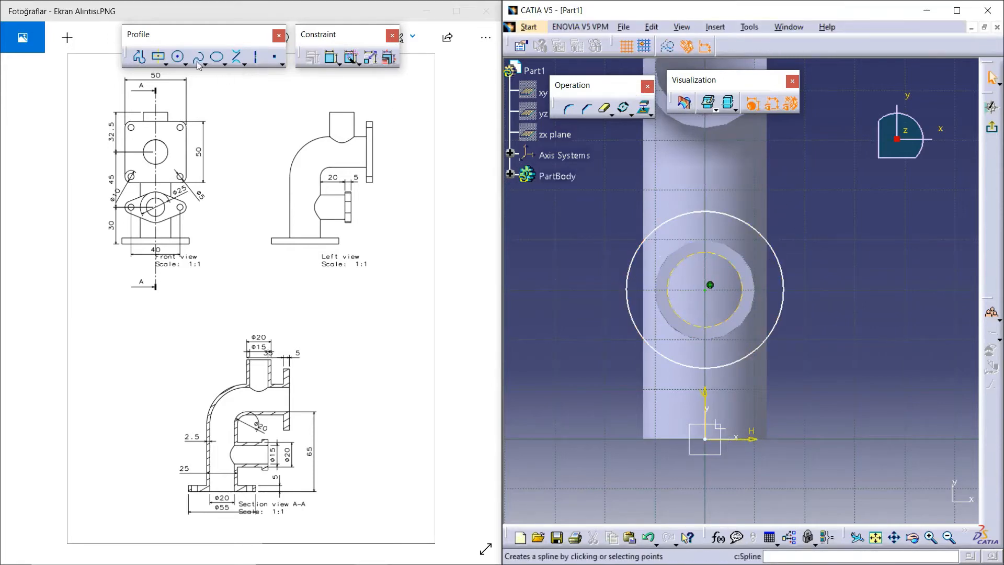
Sketch a small separate circle beside the large one, level with the branch centre at V 30 mm
{"action": "left_click", "coordinate": [181, 59]}
{"action": "middle_click_drag", "start_coordinate": [852, 294], "coordinate": [757, 265]}
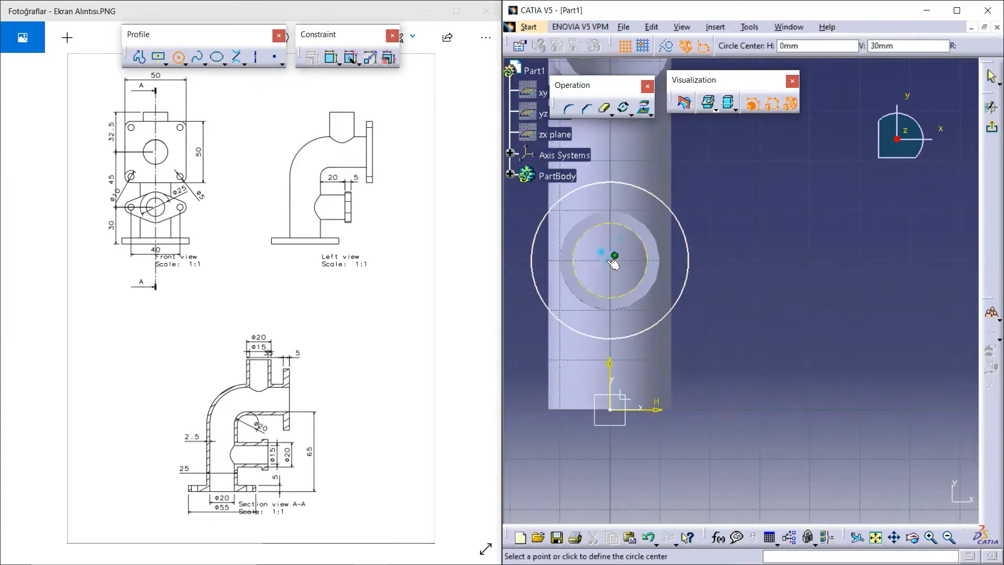
{"action": "left_click", "coordinate": [734, 261]}
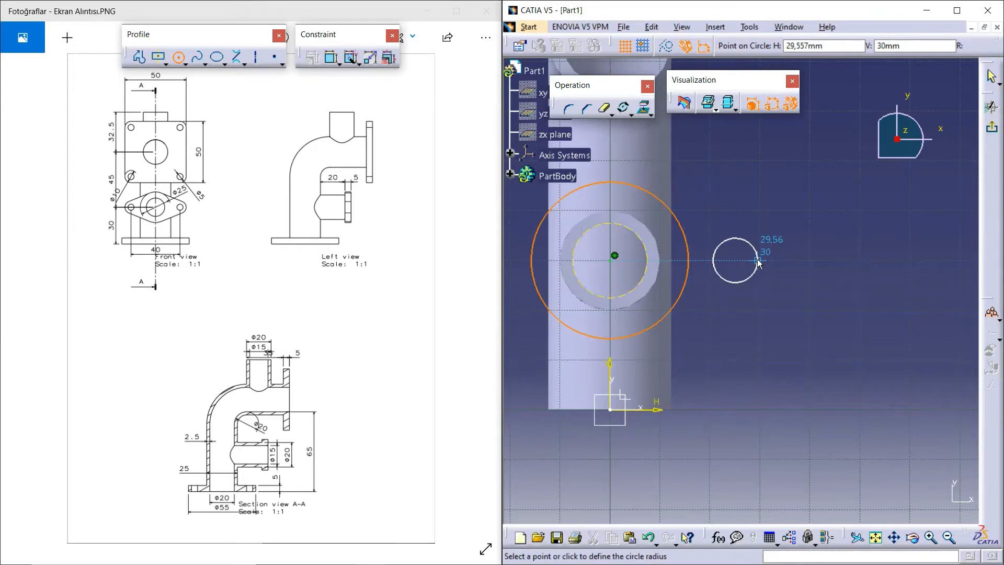
{"action": "left_click", "coordinate": [758, 261]}
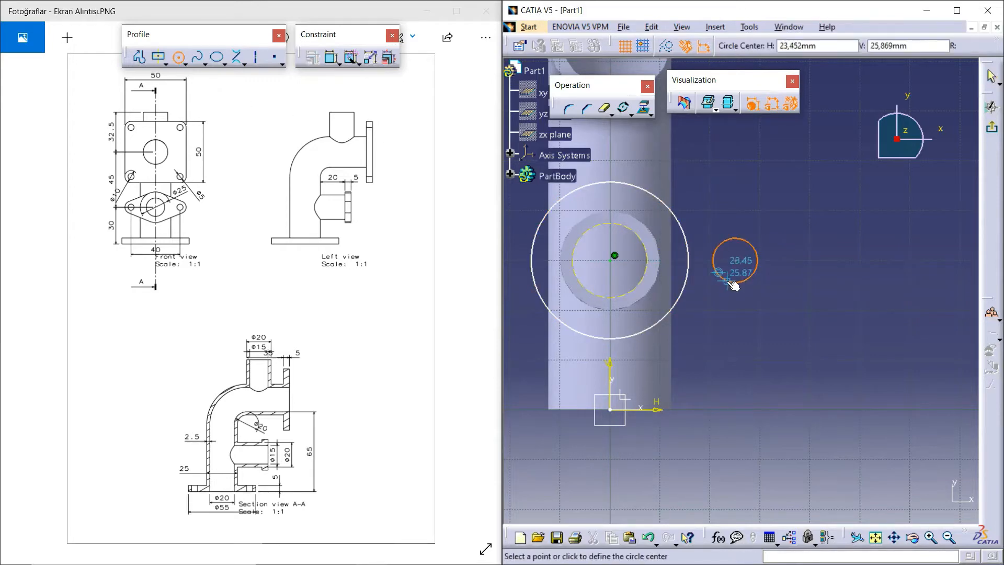
Sketch a concentric circle about 4 mm in diameter inside the small circle beside the branch
{"action": "left_click", "coordinate": [737, 261]}
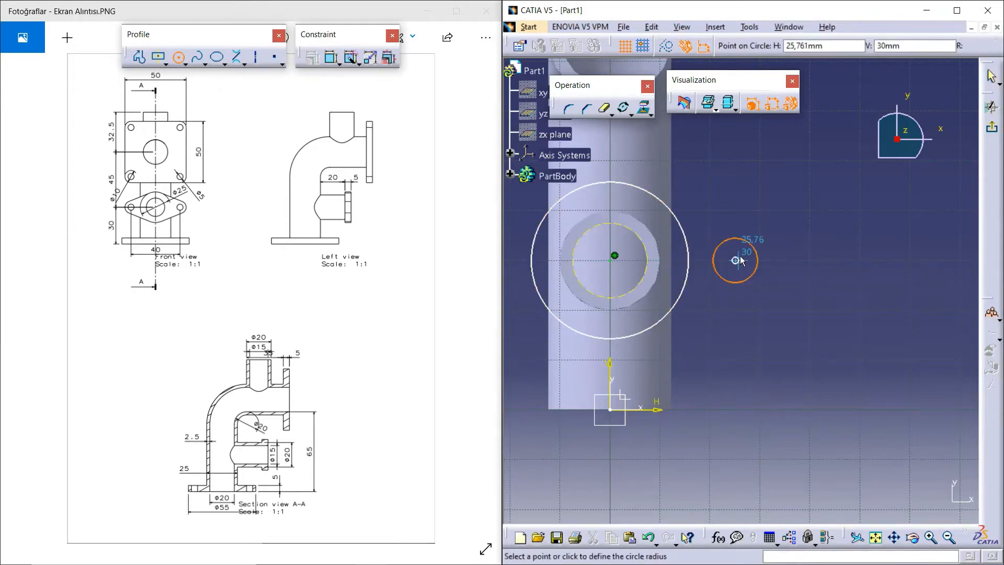
{"action": "left_click", "coordinate": [744, 254]}
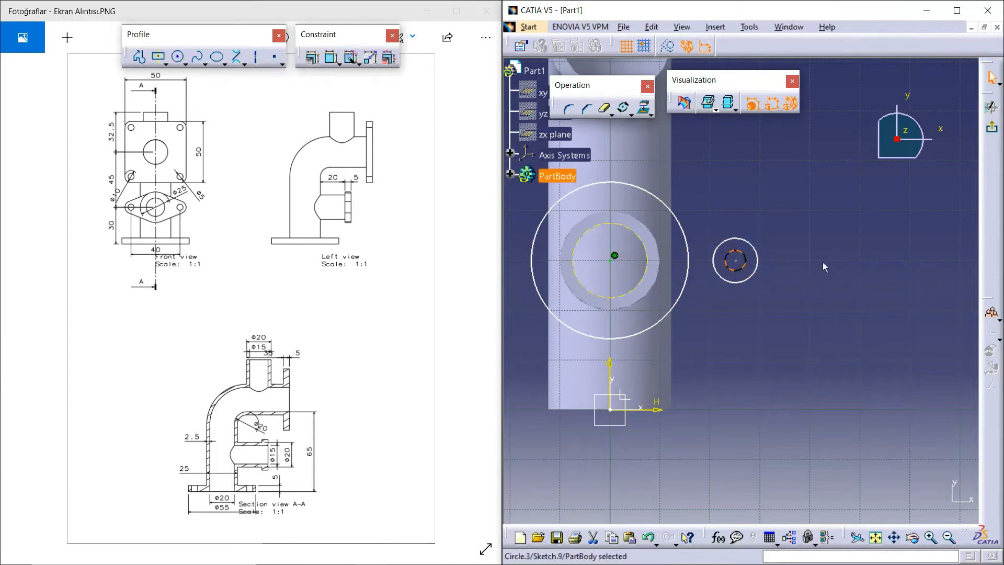
{"action": "left_click", "coordinate": [823, 264]}
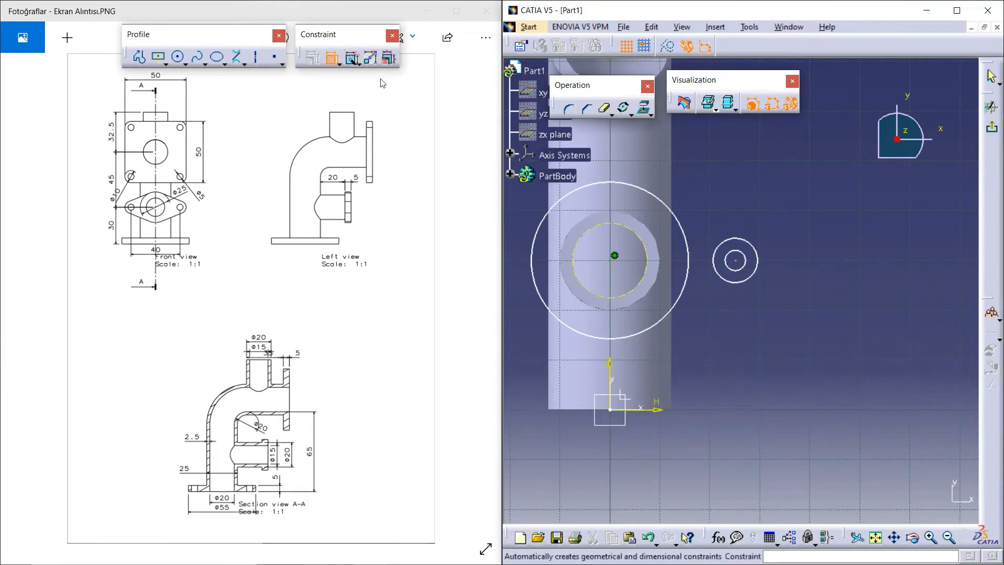
Dimension the large circle around the branch and set its diameter to 25 mm
{"action": "left_click", "coordinate": [333, 56]}
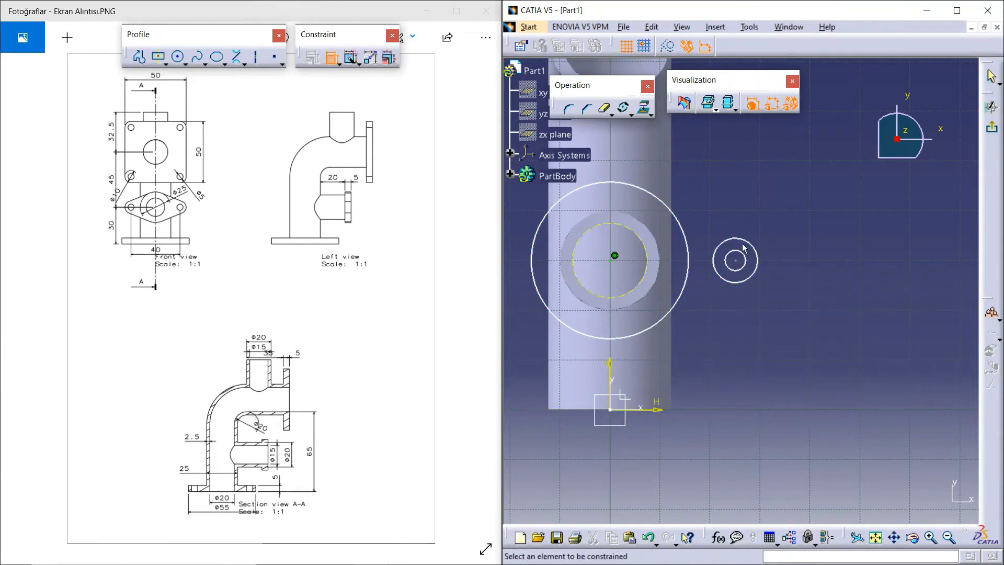
{"action": "left_click", "coordinate": [677, 223]}
{"action": "double_click", "coordinate": [734, 196]}
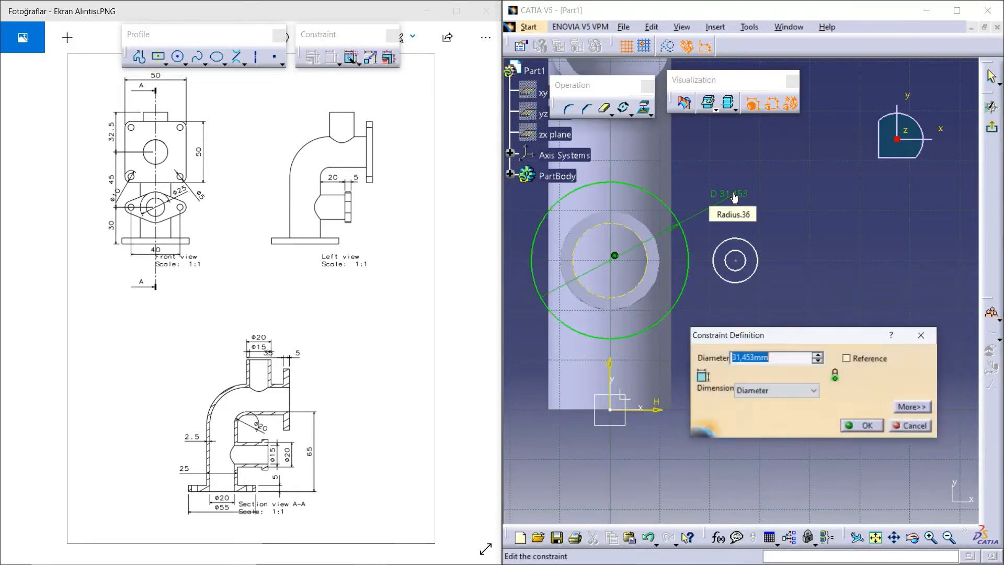
{"action": "left_click", "coordinate": [861, 425]}
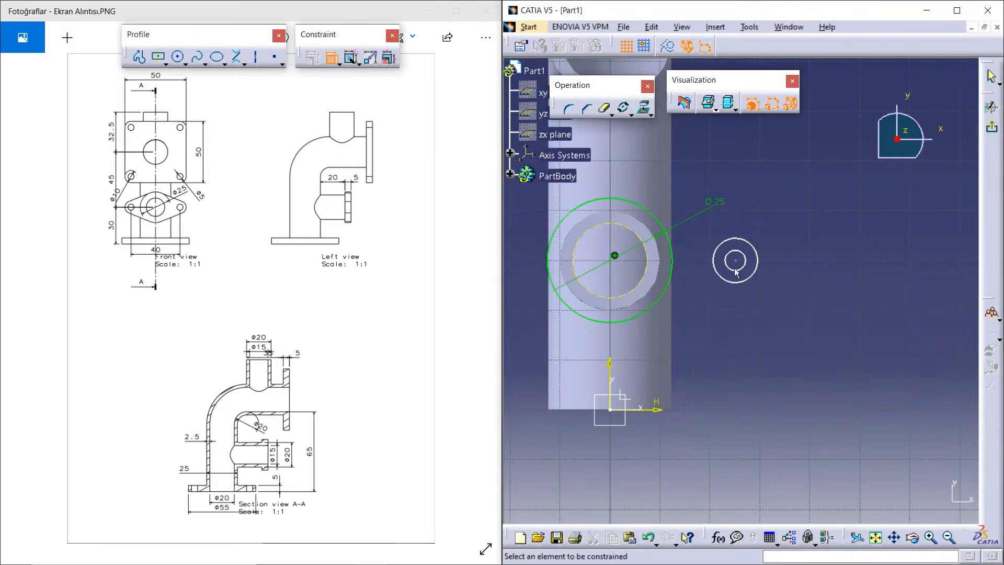
Set the diameters of the two small concentric circles to 10 mm for the outer and 5 mm for the inner
{"action": "left_click", "coordinate": [742, 253]}
{"action": "double_click", "coordinate": [763, 220]}
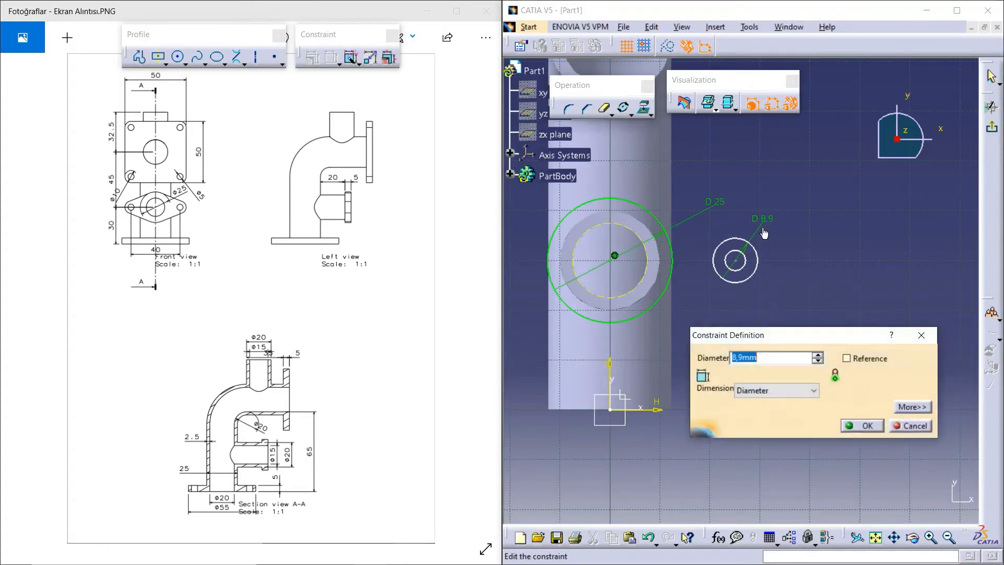
{"action": "type", "text": "10"}
{"action": "left_click", "coordinate": [866, 426]}
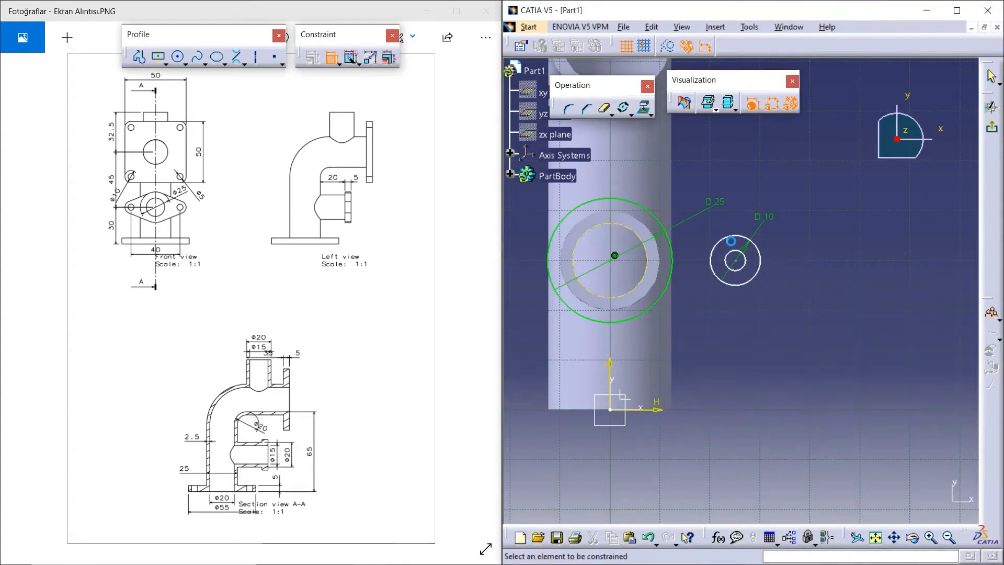
{"action": "double_click", "coordinate": [785, 288]}
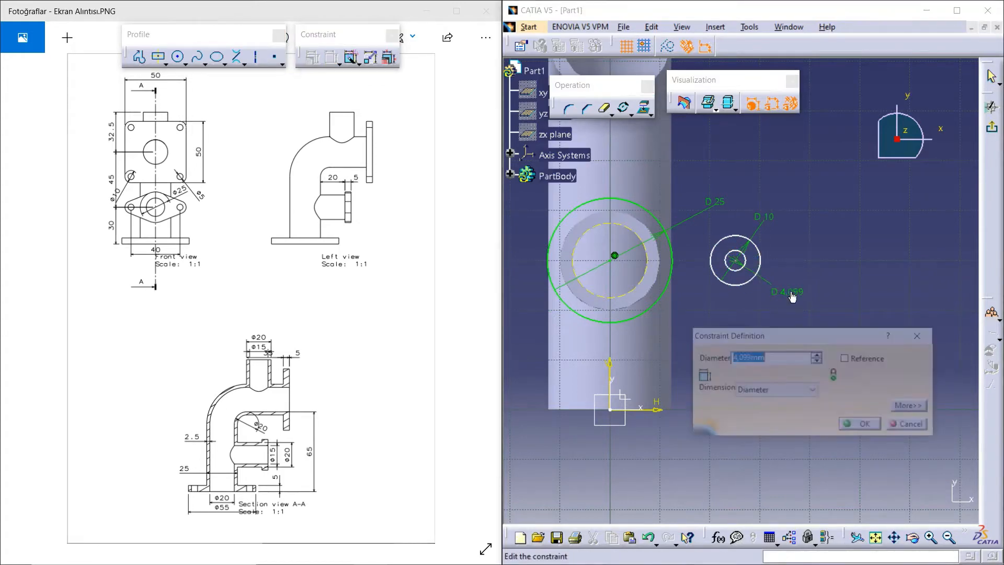
{"action": "type", "text": "5"}
{"action": "left_click", "coordinate": [858, 425]}
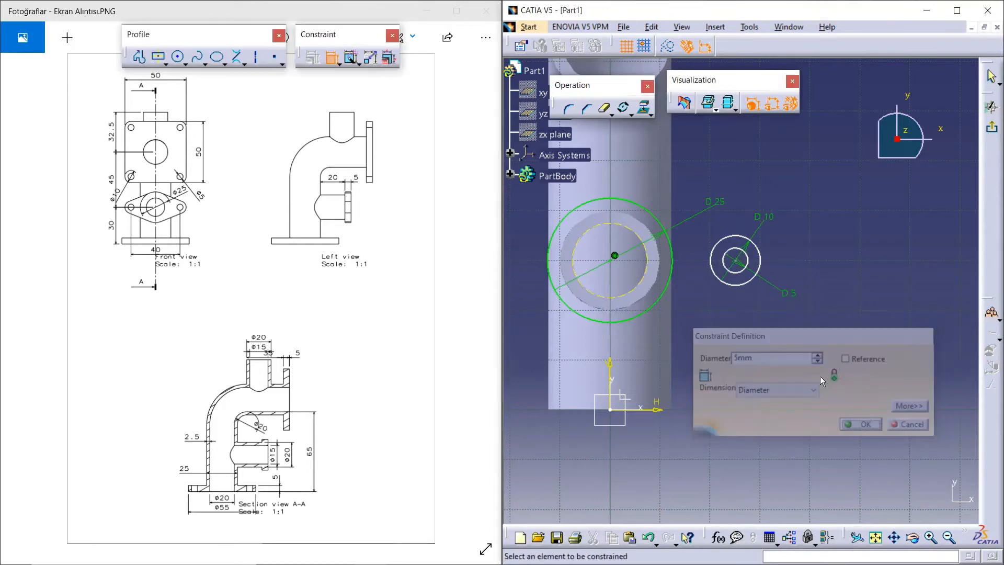
Connect the 25 mm and 10 mm circles with bi-tangent lines along their upper and lower sides
{"action": "left_click", "coordinate": [654, 211]}
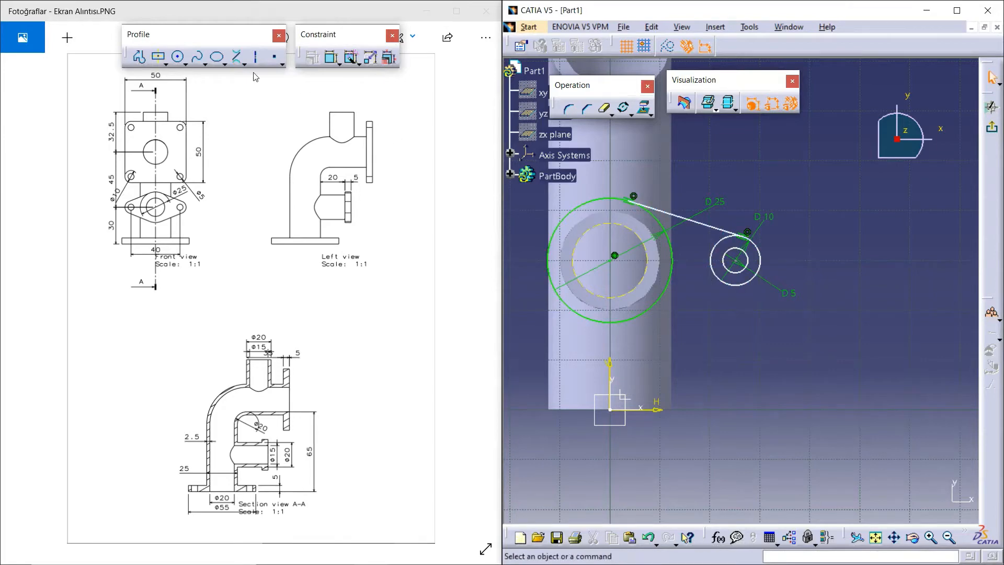
{"action": "left_click", "coordinate": [237, 57]}
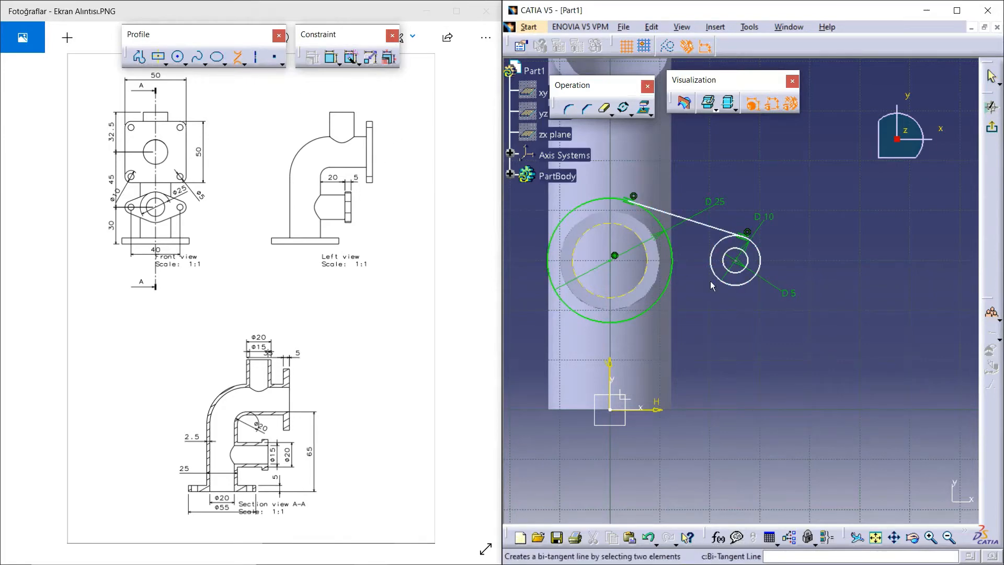
{"action": "left_click", "coordinate": [745, 285]}
{"action": "left_click", "coordinate": [657, 312]}
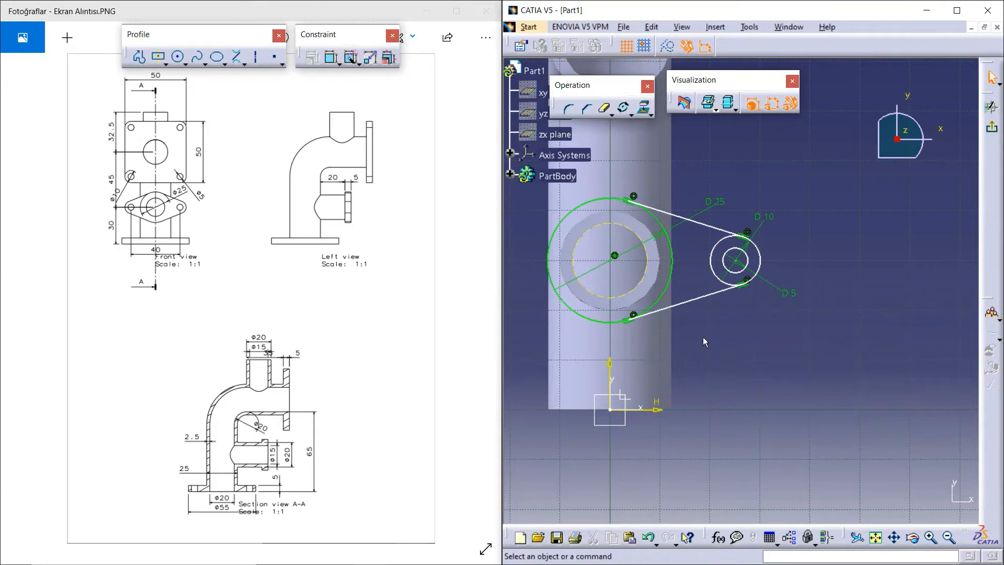
Trim away the arcs of the 10 mm and 25 mm circles that lie between the two tangent lines
{"action": "mouse_move", "coordinate": [703, 338]}
{"action": "middle_mouse_down"}
{"action": "mouse_move", "coordinate": [743, 358]}
{"action": "mouse_move", "coordinate": [743, 299]}
{"action": "middle_mouse_up"}
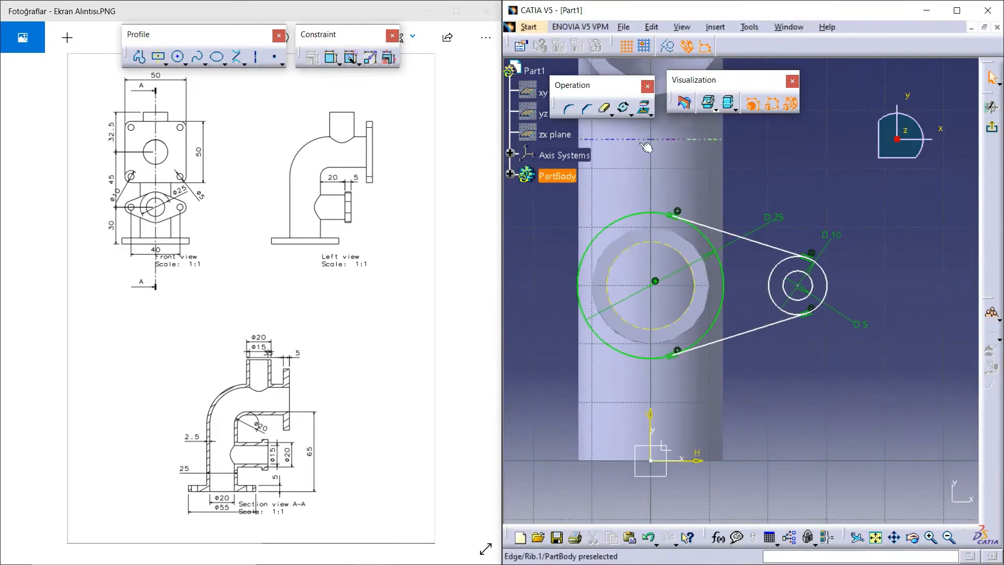
{"action": "left_click", "coordinate": [605, 111]}
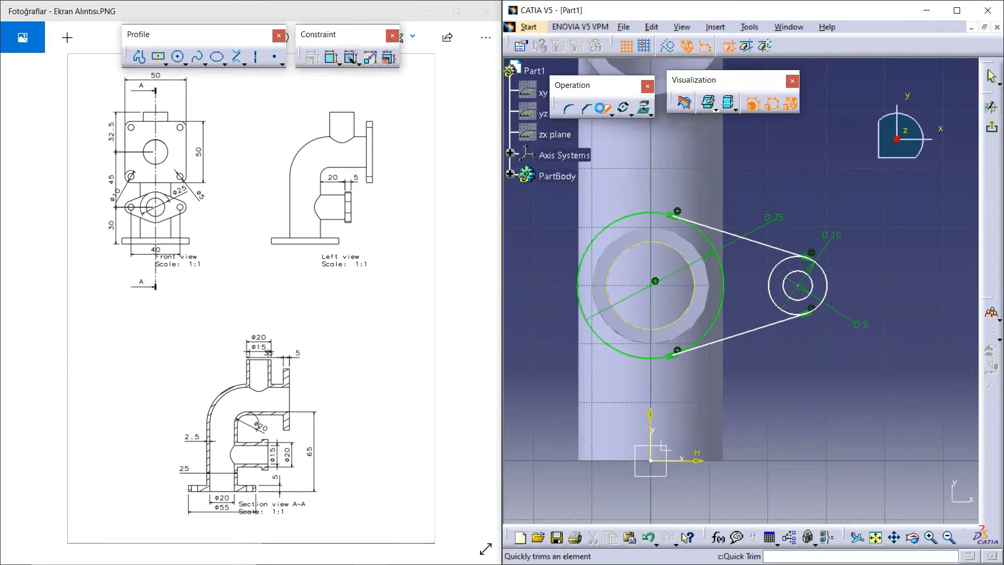
{"action": "left_click", "coordinate": [769, 294]}
{"action": "left_click", "coordinate": [724, 286]}
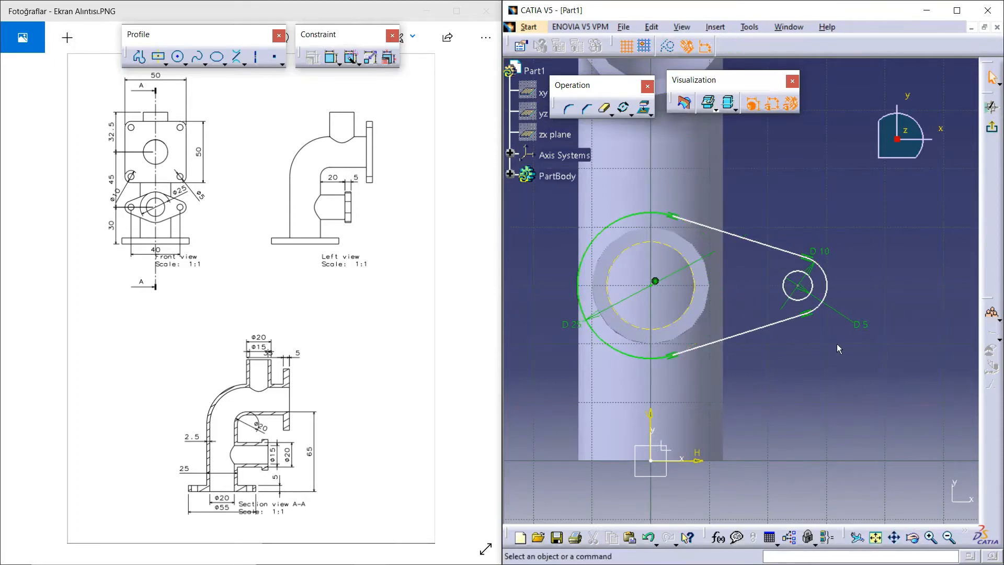
Mirror the tangent lines, the end arc and the 5 mm hole circle about the vertical sketch axis
{"action": "left_click_drag", "start_coordinate": [856, 386], "coordinate": [737, 199]}
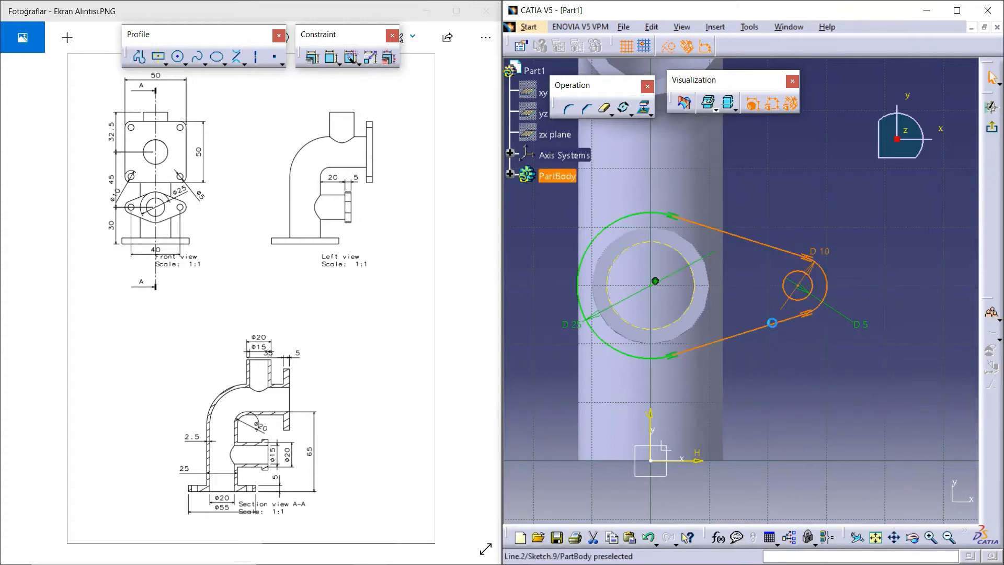
{"action": "middle_click_drag", "start_coordinate": [582, 129], "coordinate": [609, 132]}
{"action": "left_click", "coordinate": [630, 115]}
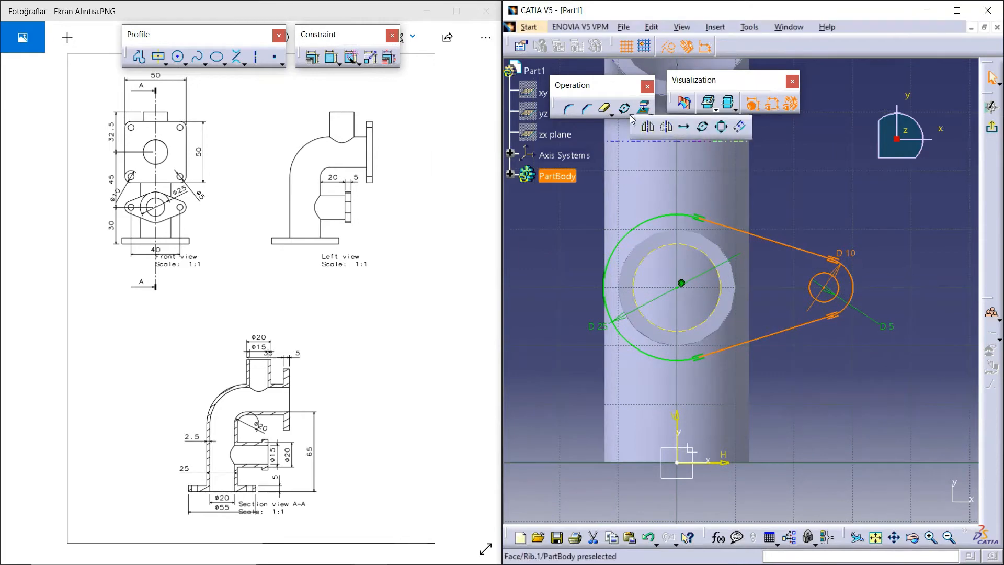
{"action": "left_click", "coordinate": [649, 127]}
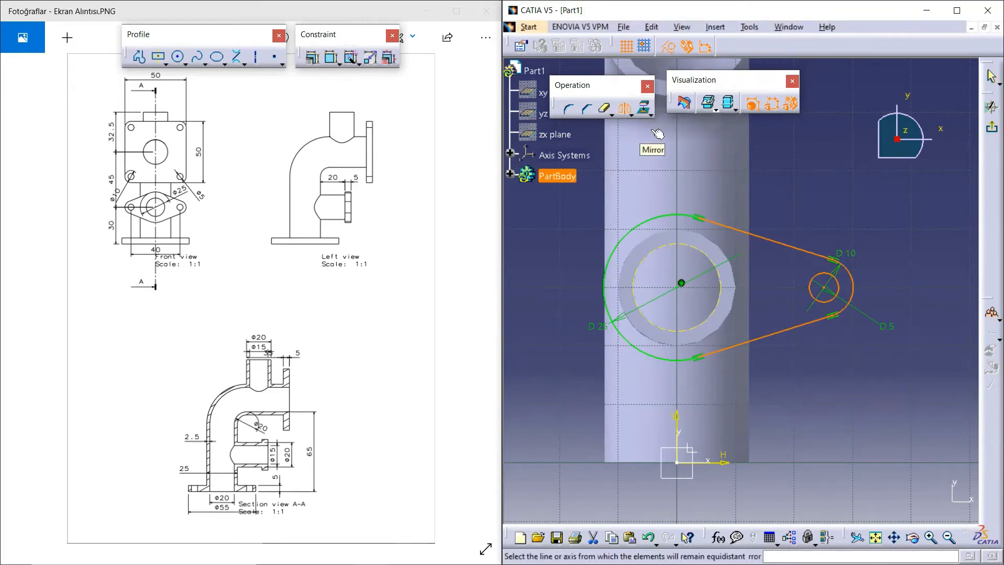
{"action": "left_click", "coordinate": [677, 320]}
{"action": "middle_click_drag", "start_coordinate": [680, 244], "coordinate": [720, 243]}
Trim the leftover side arc of the 25 mm circle to close the two-eared flange outline
{"action": "left_click", "coordinate": [606, 109]}
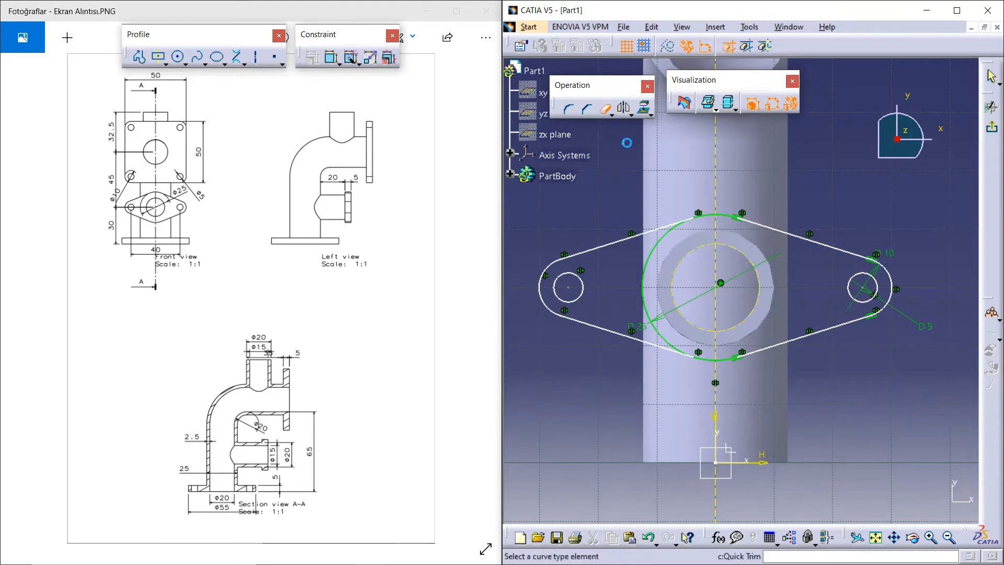
{"action": "left_click", "coordinate": [649, 258]}
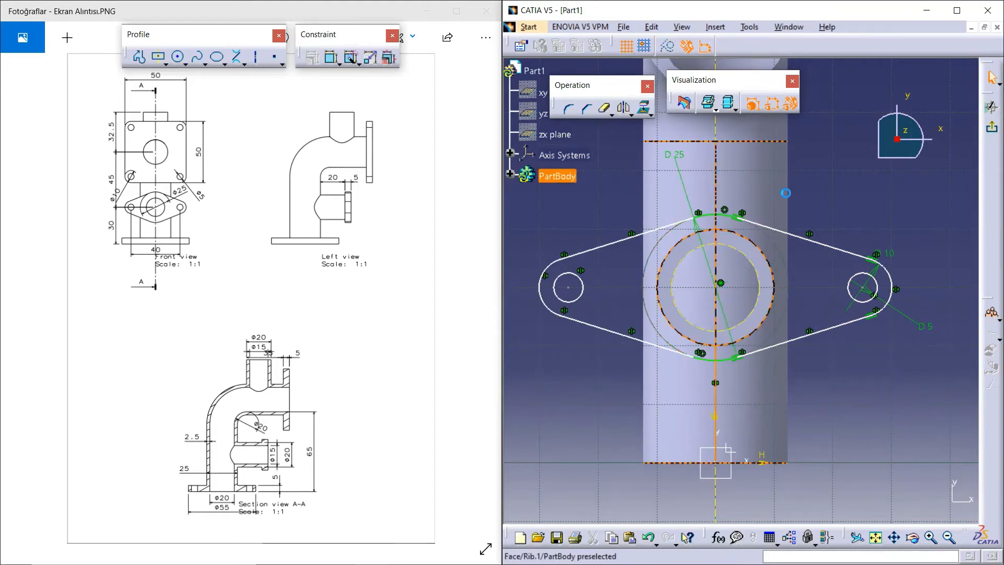
{"action": "middle_click", "coordinate": [792, 209]}
{"action": "middle_click_drag", "start_coordinate": [776, 219], "coordinate": [767, 302]}
Try to constrain the whole flange profile with Auto Constraint, using the sketch origin as reference
{"action": "left_click_drag", "start_coordinate": [817, 439], "coordinate": [588, 259]}
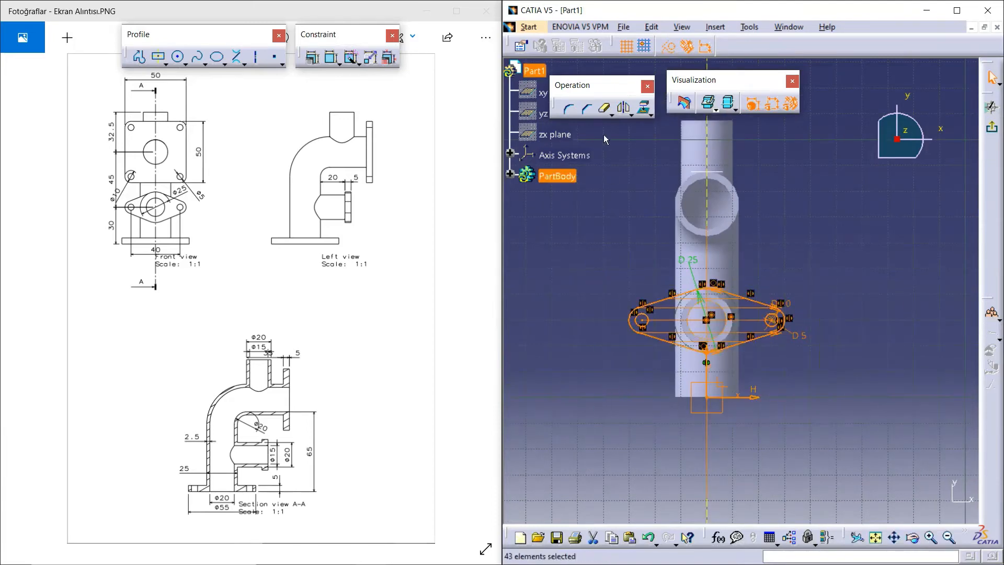
{"action": "left_click", "coordinate": [354, 61]}
{"action": "left_click", "coordinate": [941, 457]}
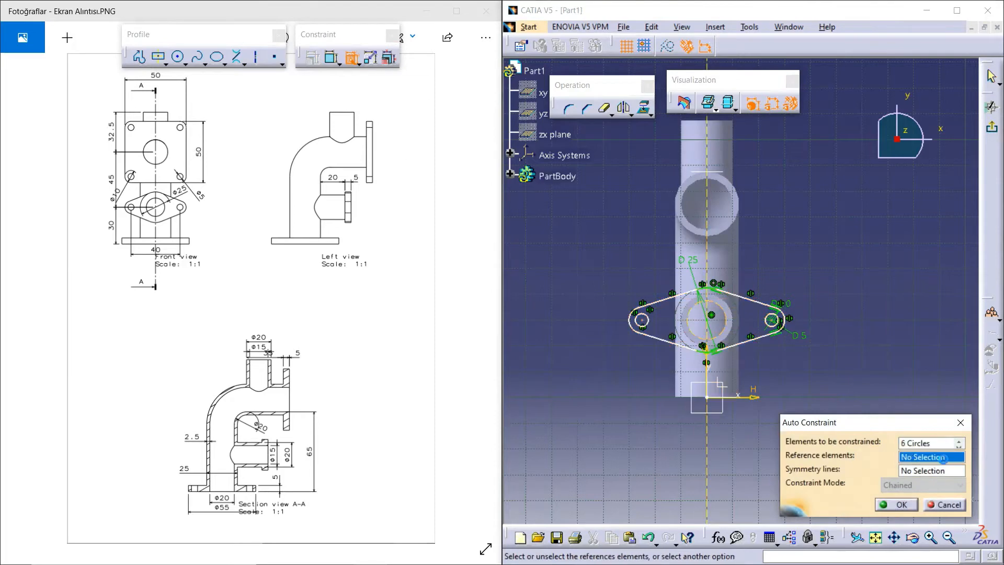
{"action": "left_click", "coordinate": [707, 397]}
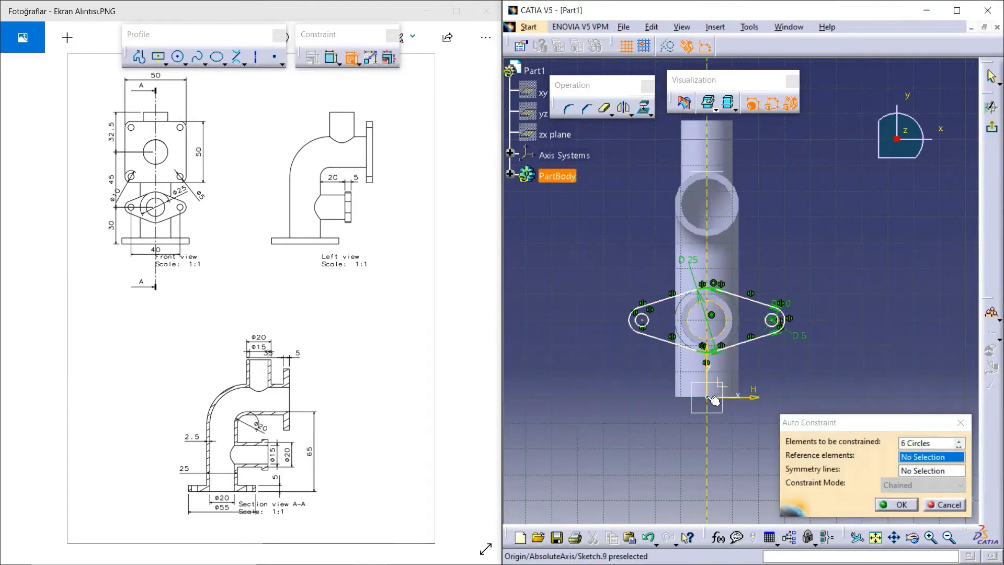
{"action": "left_click", "coordinate": [896, 505]}
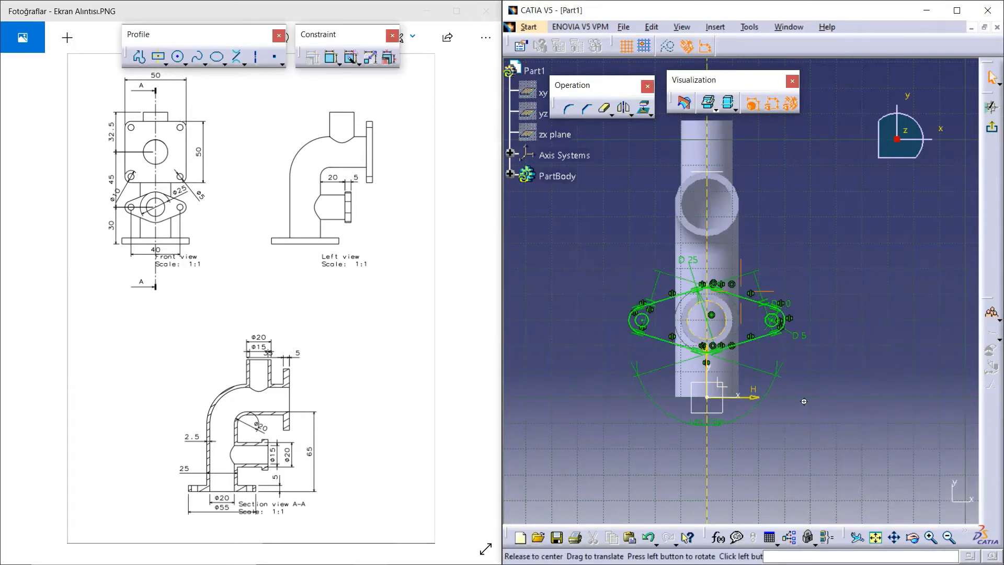
{"action": "middle_click_drag", "start_coordinate": [803, 401], "coordinate": [828, 375]}
{"action": "middle_click_drag", "start_coordinate": [855, 307], "coordinate": [832, 226]}
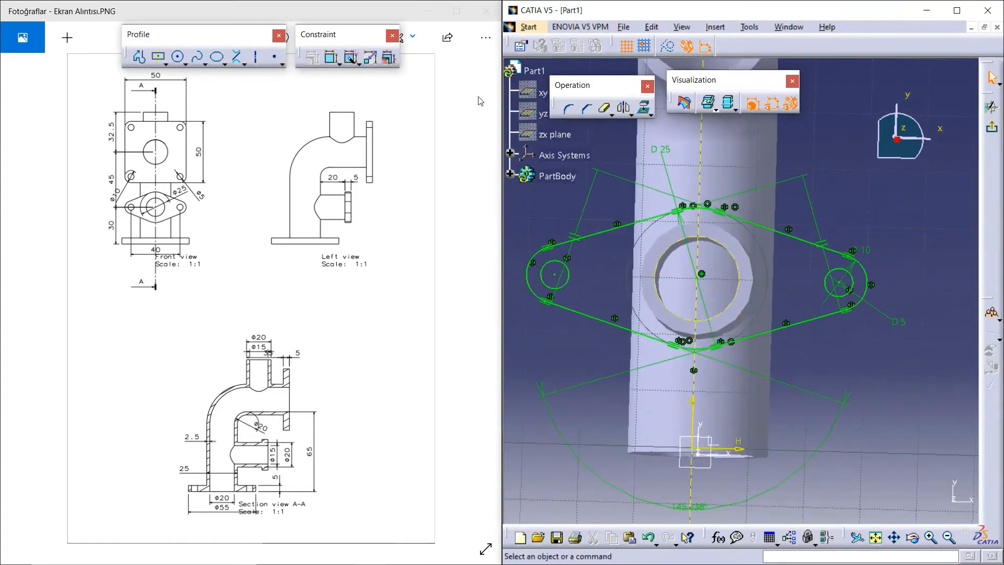
Try to dimension the hole centre's distance from the flange centre, and undo the automatic constraints
{"action": "left_click", "coordinate": [842, 287]}
{"action": "left_click", "coordinate": [702, 274]}
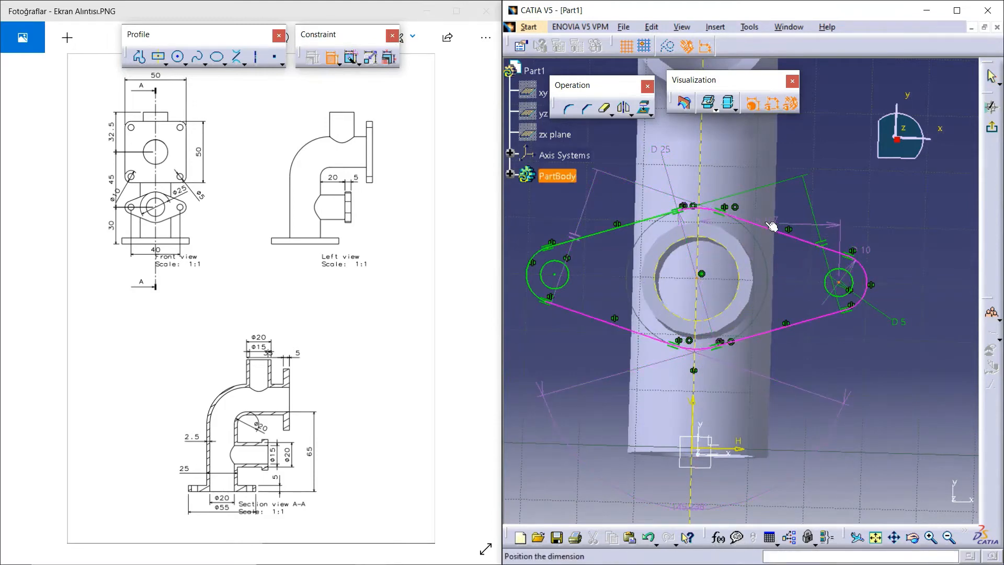
{"action": "left_click", "coordinate": [758, 481]}
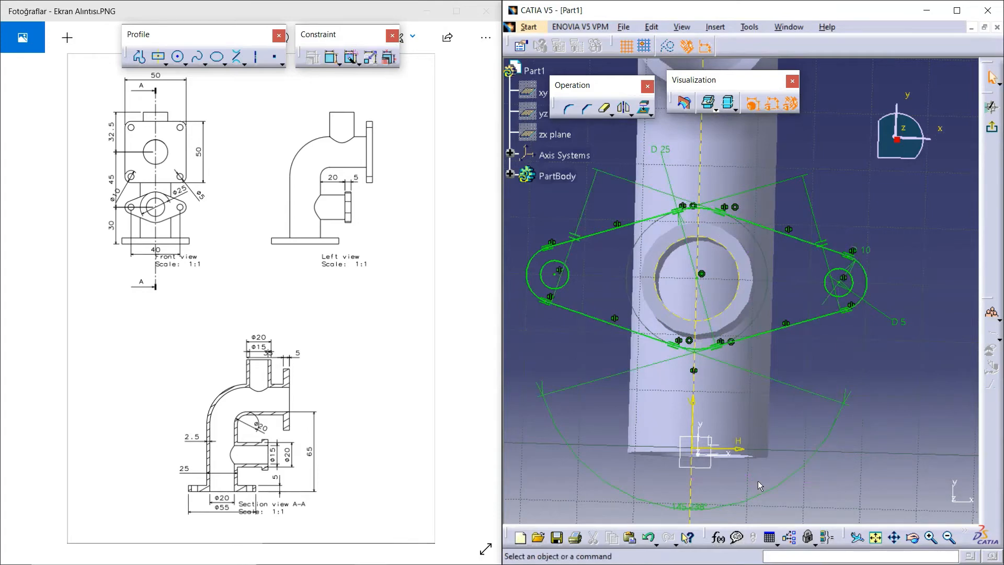
{"action": "key", "text": "ctrl+z"}
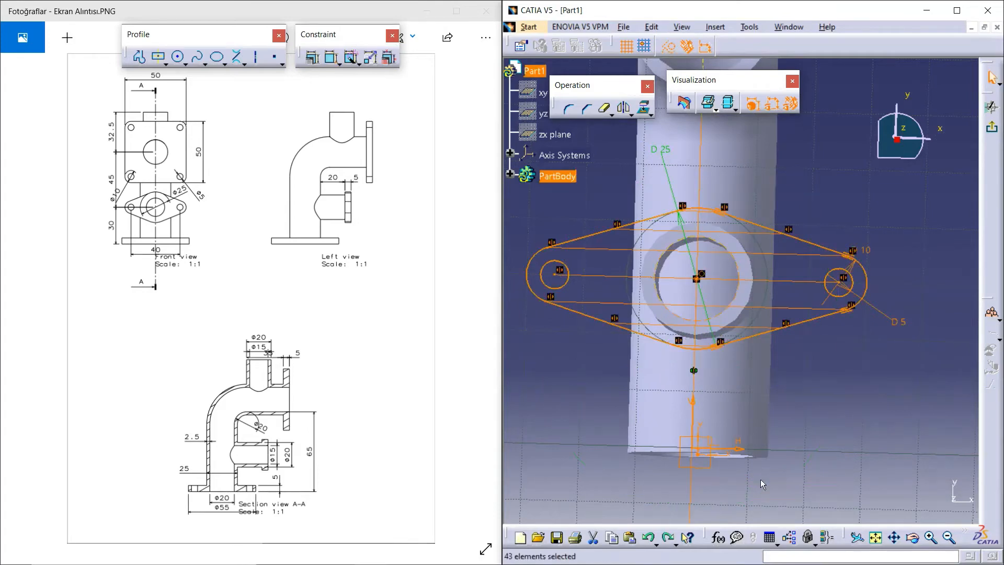
Dimension the horizontal distance from the vertical axis to the right-hand hole centre and set it to 20 mm
{"action": "left_click", "coordinate": [828, 446]}
{"action": "left_click", "coordinate": [331, 57]}
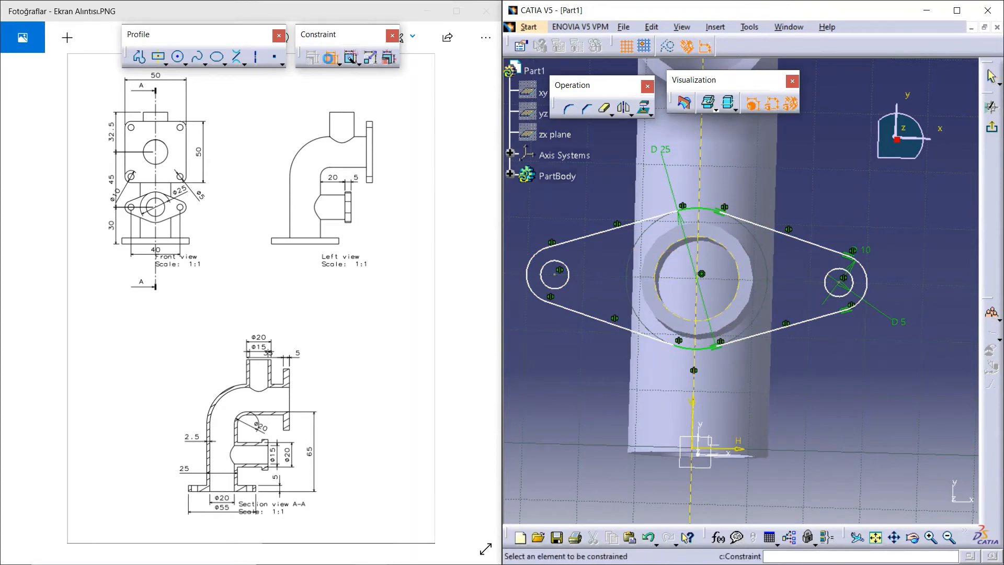
{"action": "left_click", "coordinate": [839, 283]}
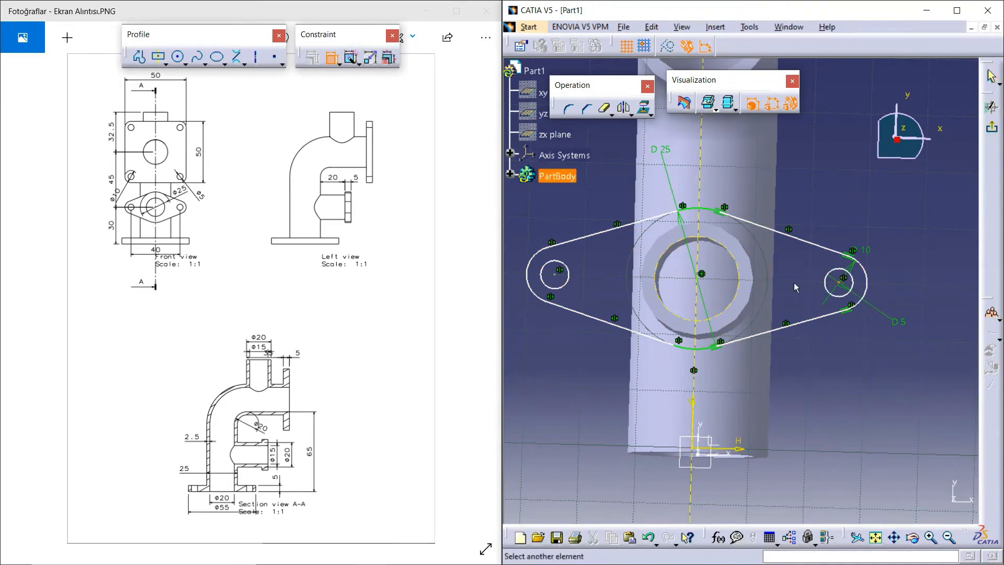
{"action": "left_click", "coordinate": [702, 282]}
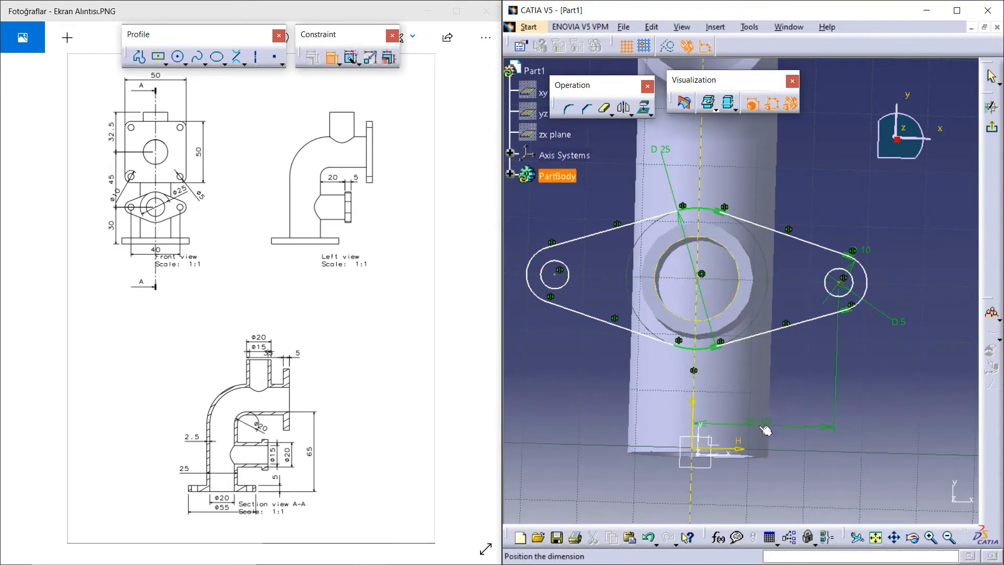
{"action": "left_click", "coordinate": [745, 483]}
{"action": "double_click", "coordinate": [745, 483]}
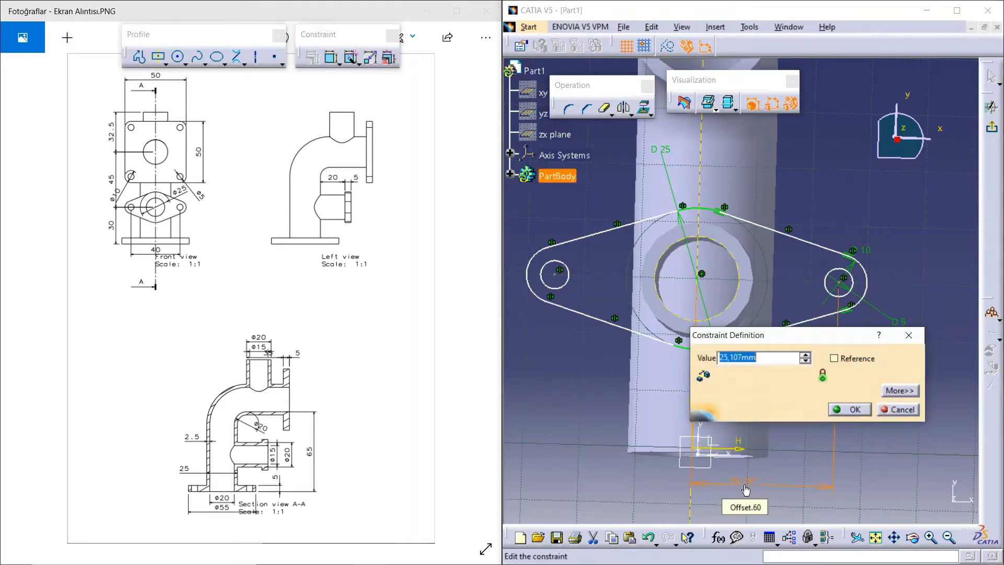
{"action": "type", "text": "20"}
{"action": "left_click", "coordinate": [844, 403]}
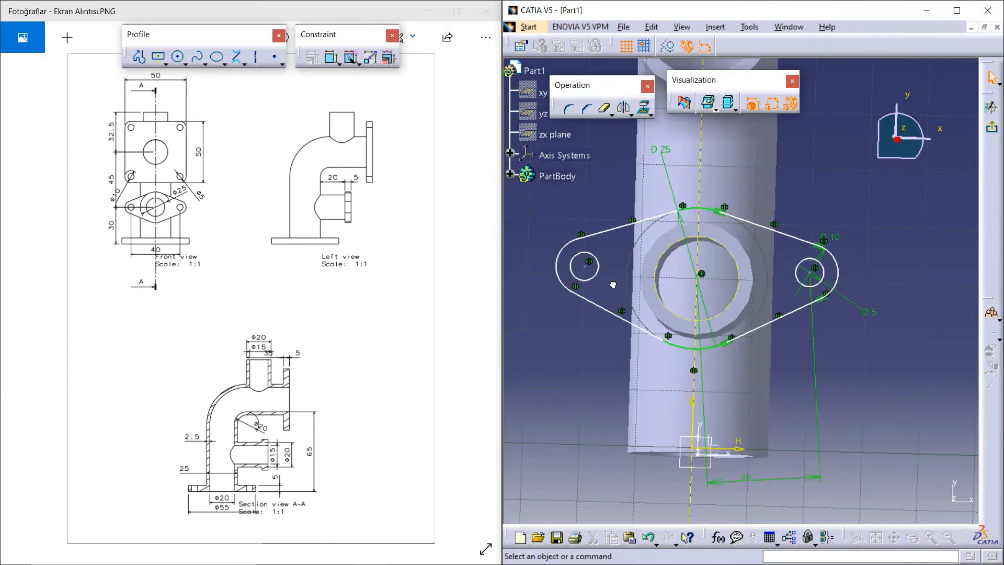
Fully constrain the two-eared flange profile and its holes with Auto Constraint, using the sketch origin as reference, and finish the sketch
{"action": "left_click_drag", "start_coordinate": [886, 465], "coordinate": [561, 191]}
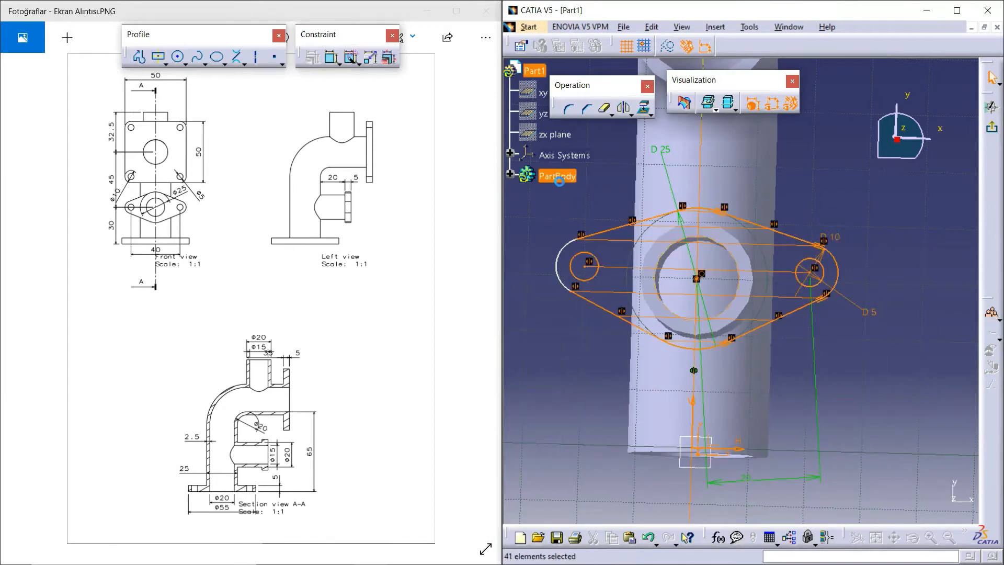
{"action": "left_click", "coordinate": [350, 58]}
{"action": "left_click", "coordinate": [931, 457]}
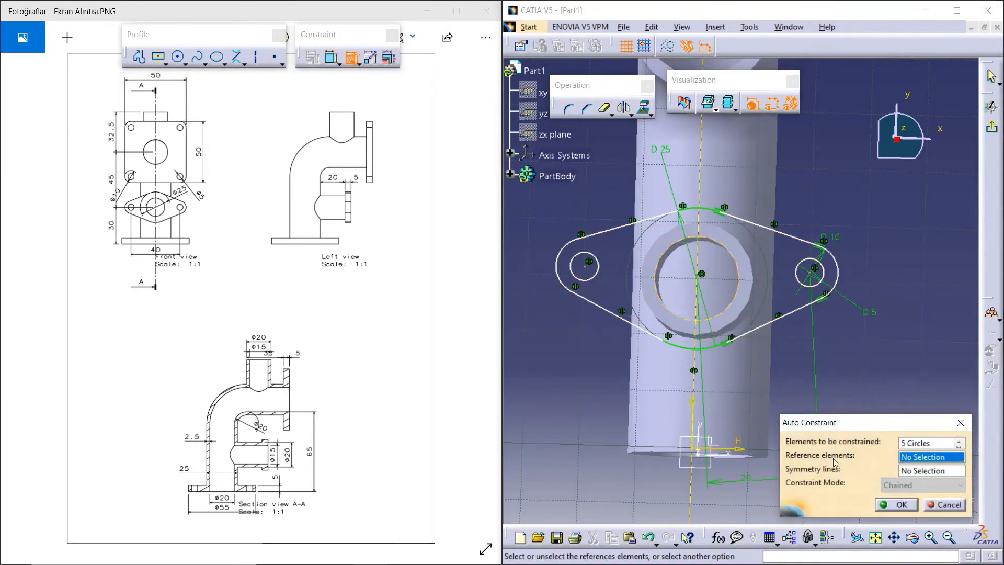
{"action": "left_click", "coordinate": [698, 454]}
{"action": "left_click", "coordinate": [900, 505]}
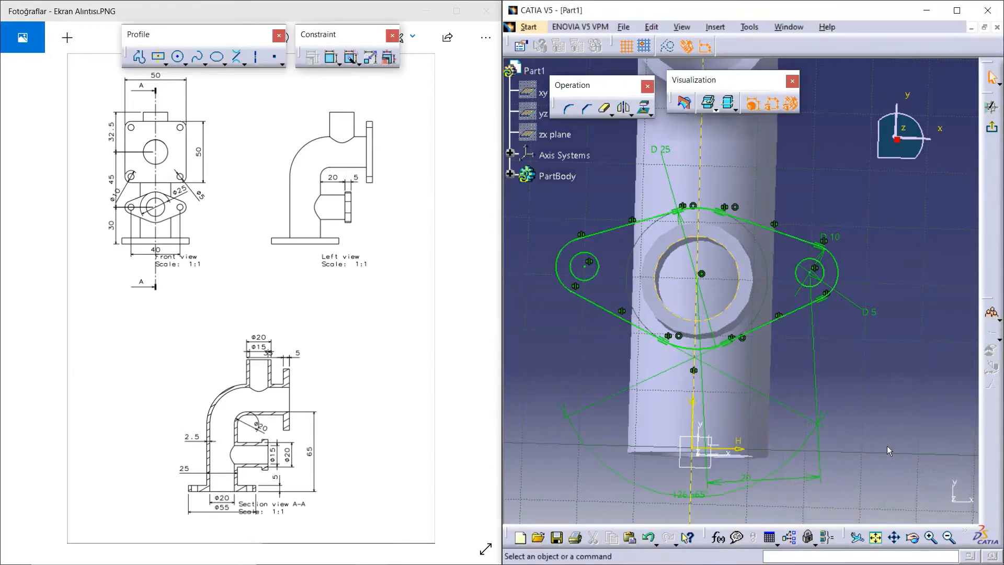
{"action": "left_click", "coordinate": [992, 127]}
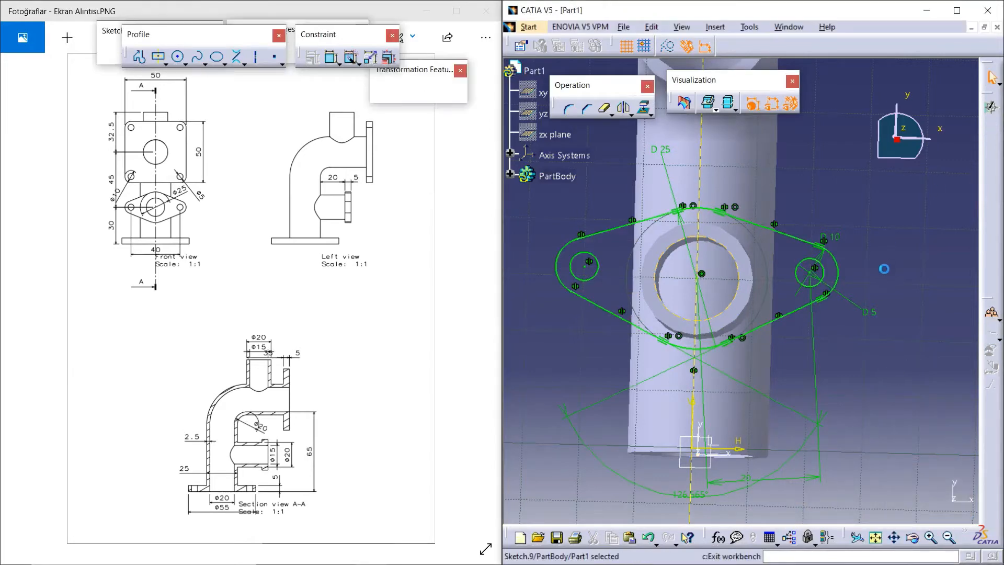
Extrude the two-eared flange sketch as a 5 mm pad
{"action": "middle_click_drag", "start_coordinate": [837, 313], "coordinate": [682, 231]}
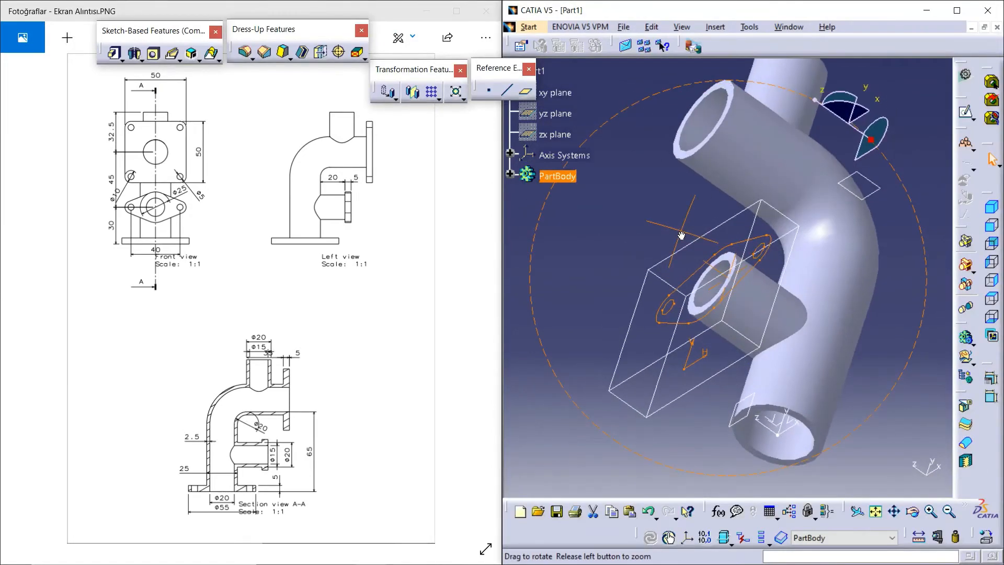
{"action": "left_click", "coordinate": [116, 53]}
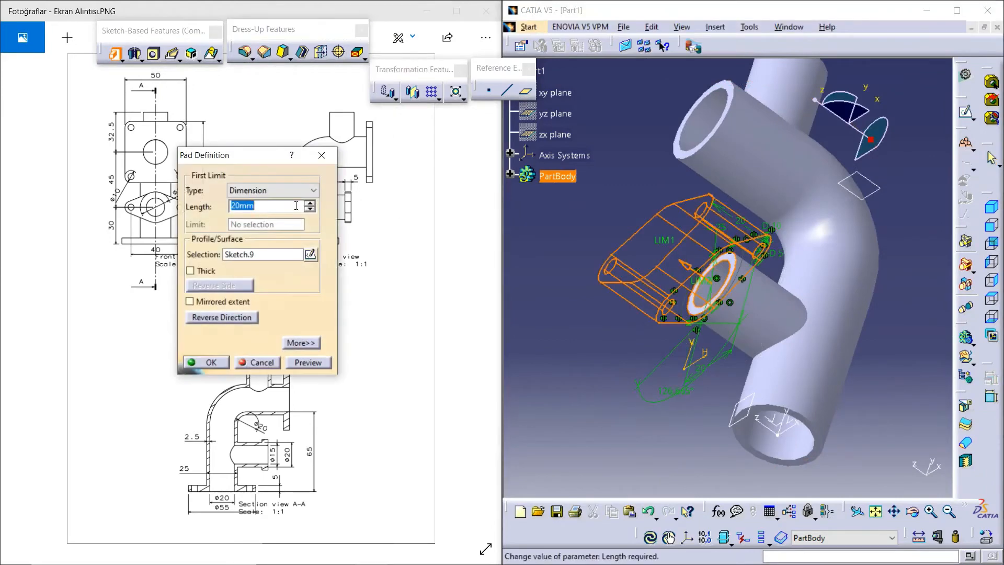
{"action": "type", "text": "5"}
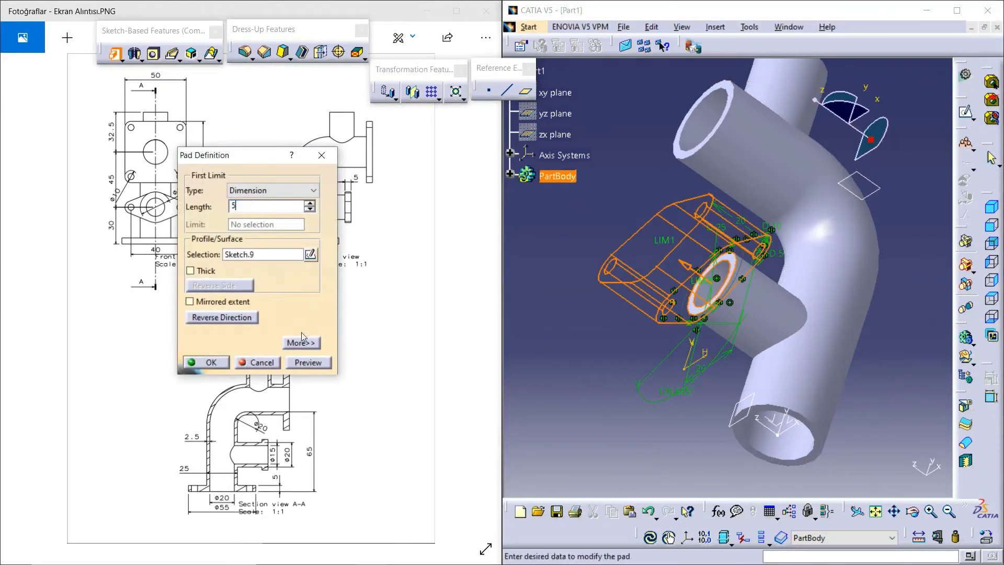
{"action": "left_click", "coordinate": [323, 362]}
{"action": "left_click", "coordinate": [218, 362]}
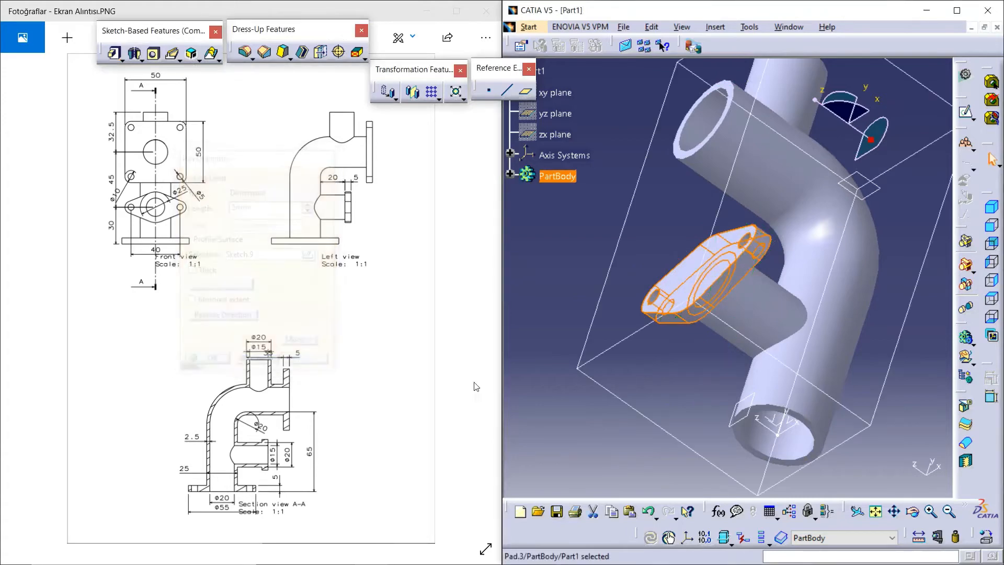
Start a sketch on the outer face of the two-eared flange and project its upper arc edge
{"action": "middle_click_drag", "start_coordinate": [628, 370], "coordinate": [695, 298]}
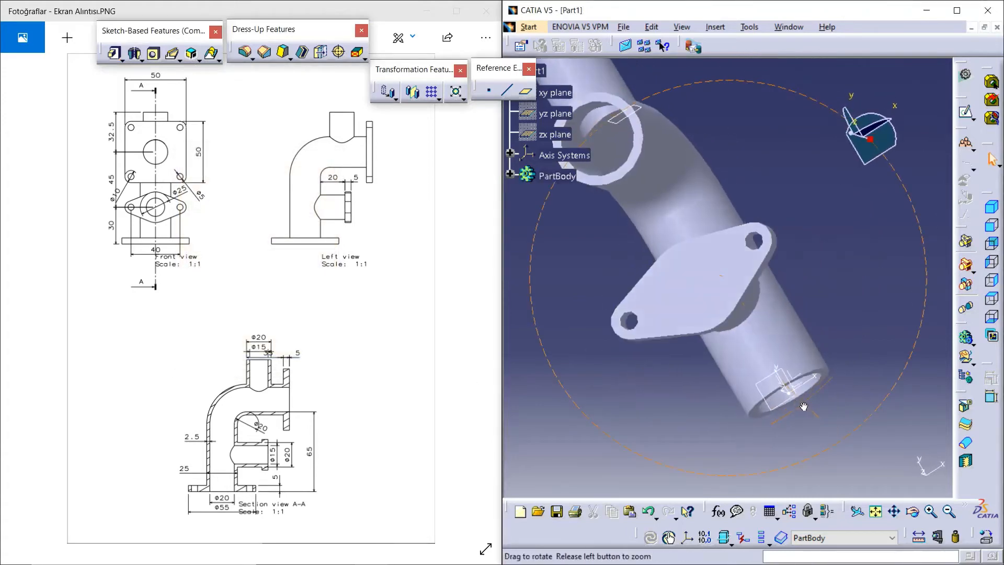
{"action": "left_click", "coordinate": [730, 300]}
{"action": "mouse_move", "coordinate": [872, 233]}
{"action": "middle_mouse_down"}
{"action": "mouse_move", "coordinate": [853, 277]}
{"action": "mouse_move", "coordinate": [871, 274]}
{"action": "mouse_move", "coordinate": [881, 291]}
{"action": "middle_mouse_up"}
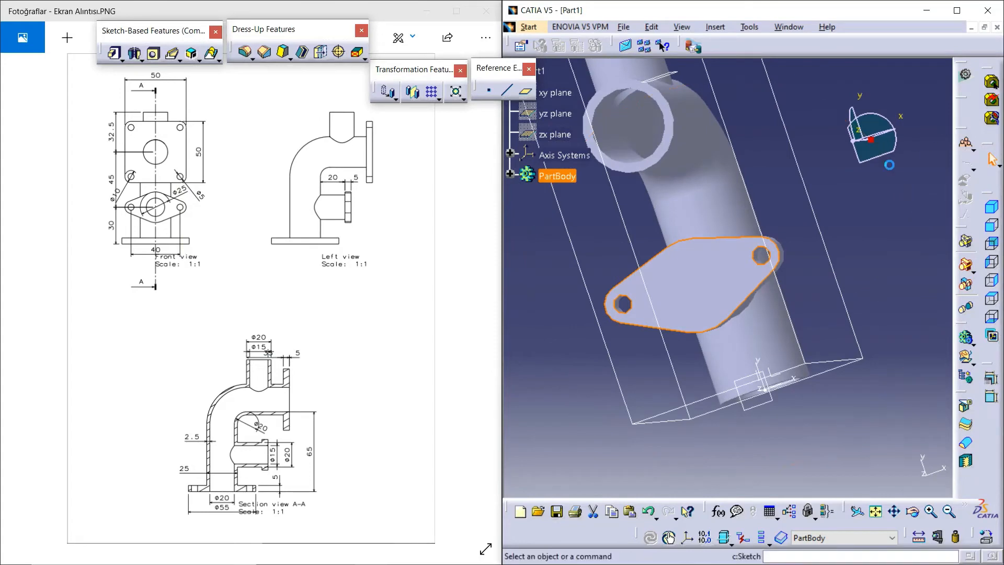
{"action": "left_click", "coordinate": [965, 112]}
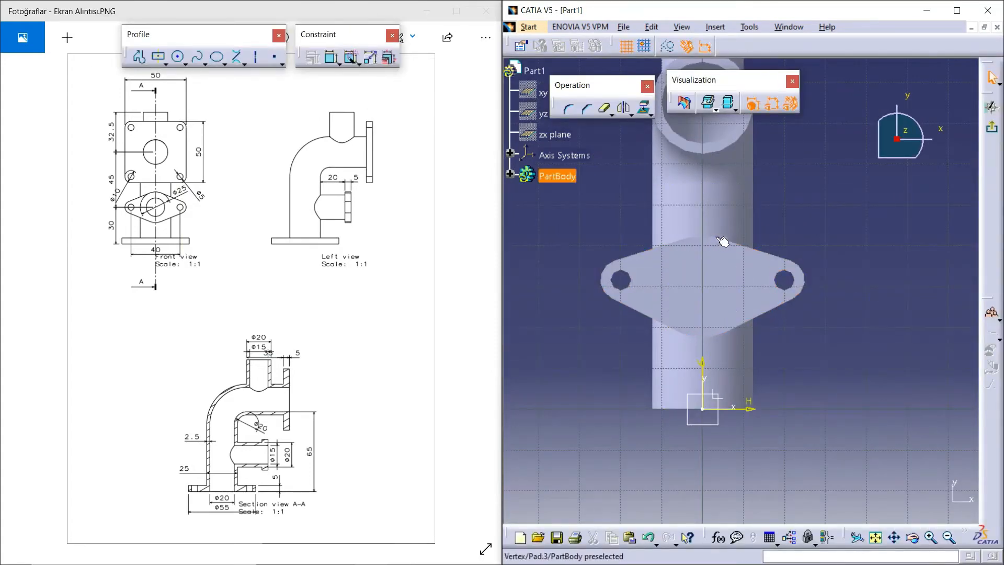
{"action": "left_click", "coordinate": [707, 237]}
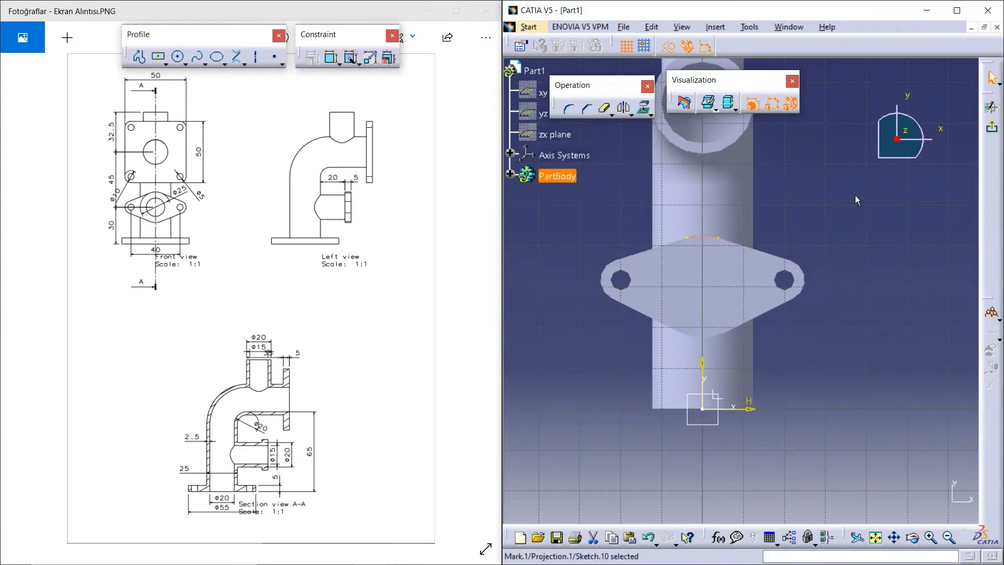
Draw a circle about 11 mm in diameter at the flange centre, concentric with the projected arc
{"action": "left_click", "coordinate": [197, 58]}
{"action": "left_click", "coordinate": [177, 57]}
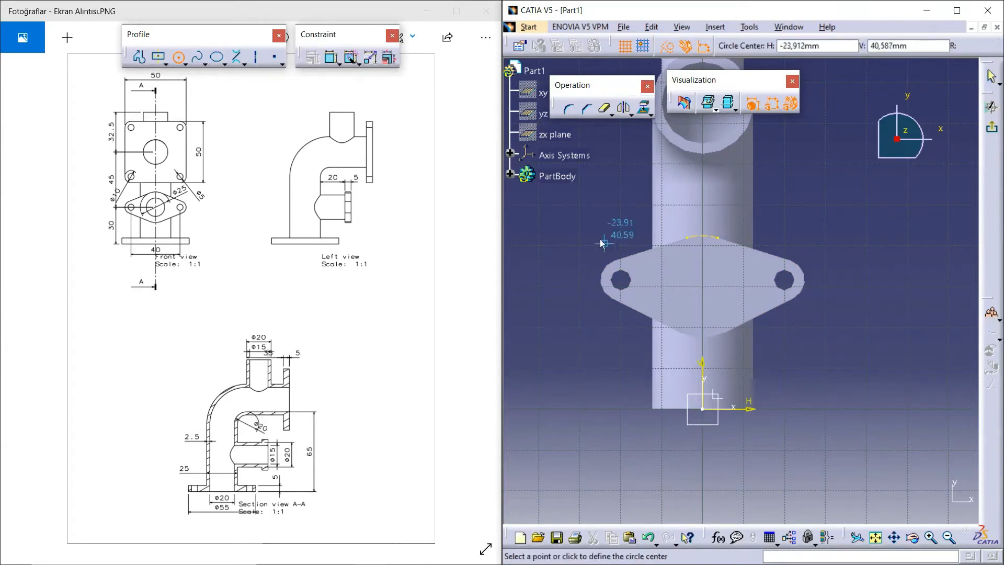
{"action": "left_click", "coordinate": [704, 287]}
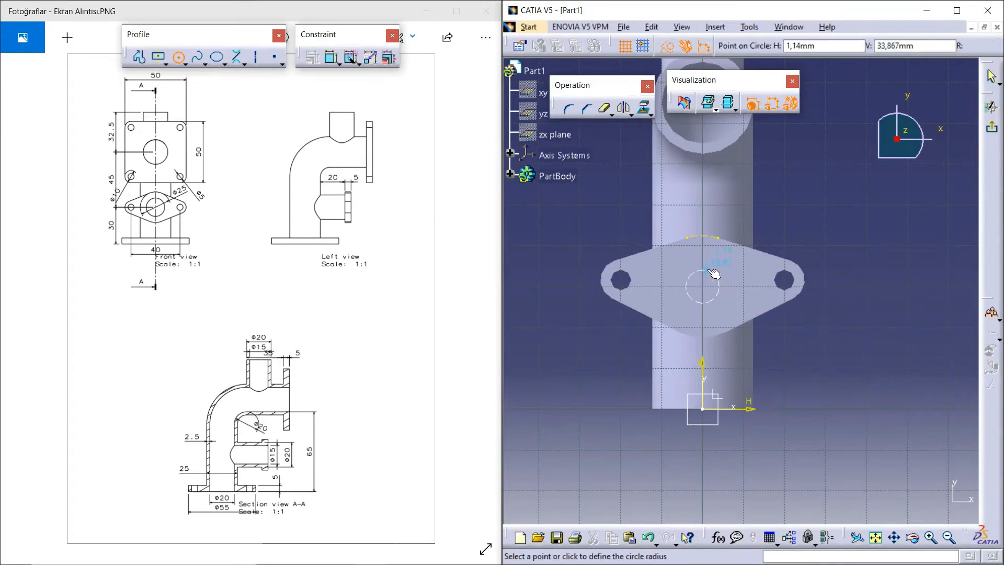
{"action": "left_click", "coordinate": [711, 264]}
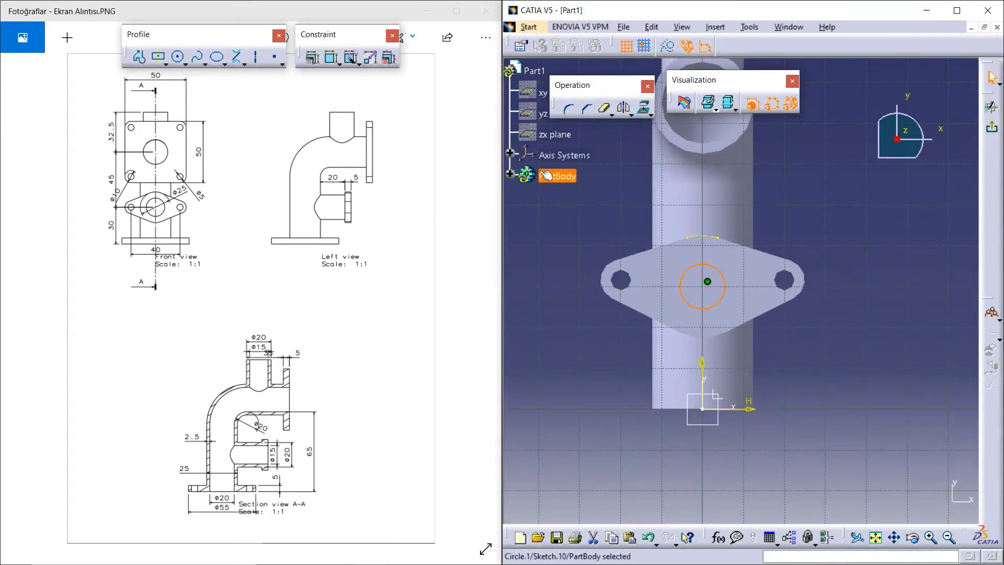
Dimension the centre circle's diameter, set it to 15 mm, and finish the sketch
{"action": "left_click", "coordinate": [338, 57]}
{"action": "left_click", "coordinate": [679, 286]}
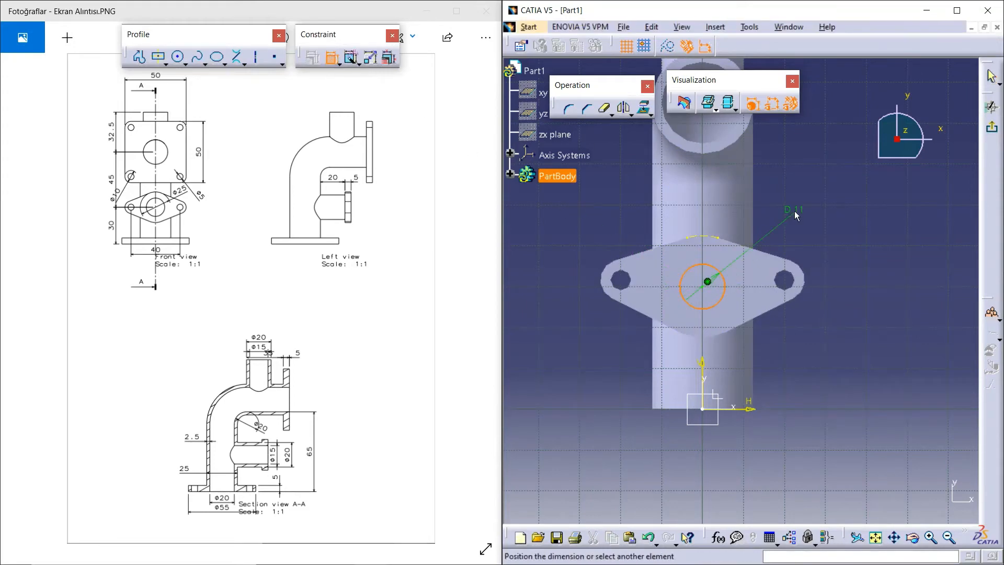
{"action": "left_click", "coordinate": [795, 211]}
{"action": "double_click", "coordinate": [791, 208]}
{"action": "type", "text": "15"}
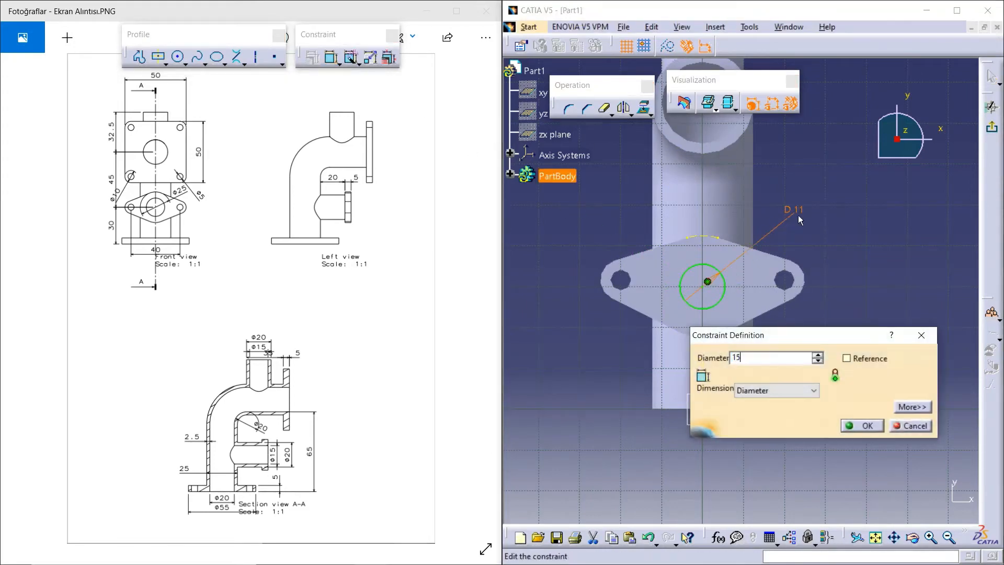
{"action": "left_click", "coordinate": [860, 425]}
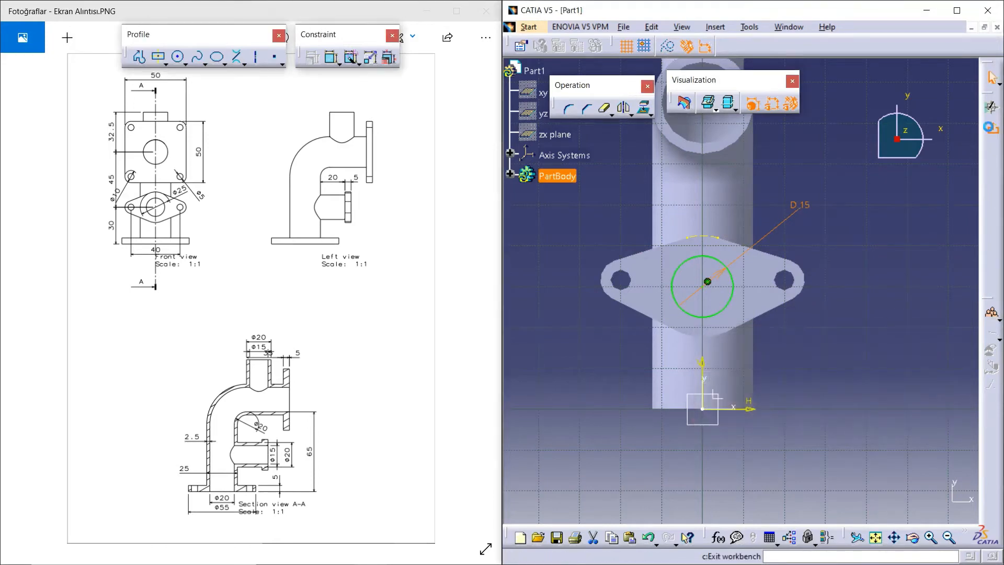
{"action": "left_click", "coordinate": [991, 107]}
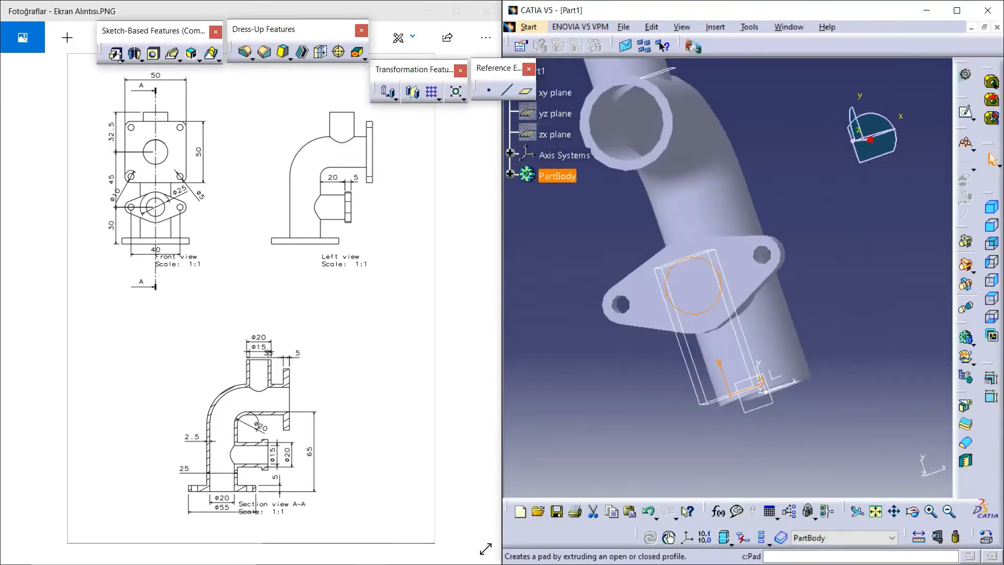
Cut a 37 mm deep pocket from the centre circle through the flange and branch into the main pipe's bore
{"action": "left_click", "coordinate": [122, 60]}
{"action": "left_click", "coordinate": [159, 74]}
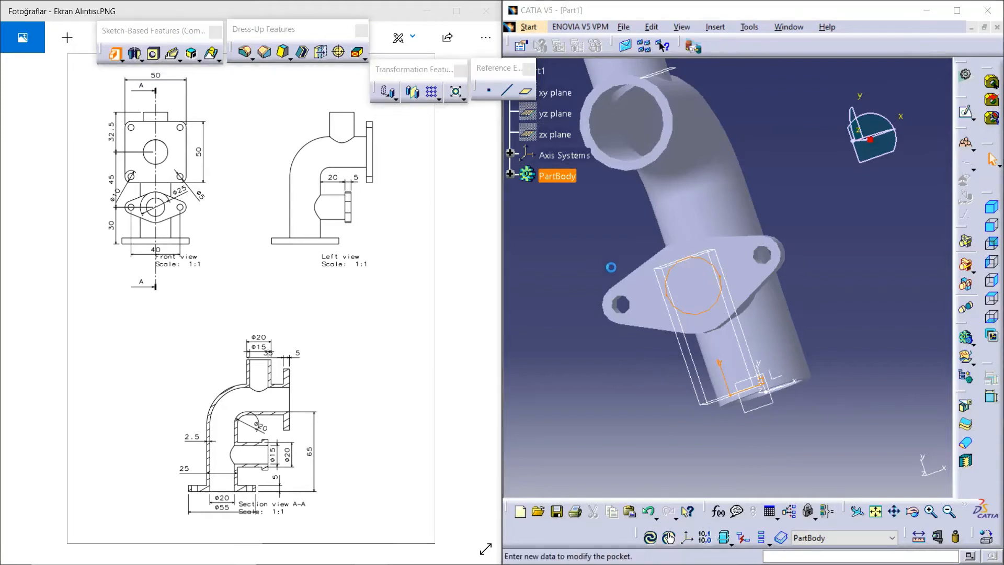
{"action": "middle_click_drag", "start_coordinate": [773, 264], "coordinate": [695, 359]}
{"action": "left_click_drag", "start_coordinate": [685, 321], "coordinate": [693, 333]}
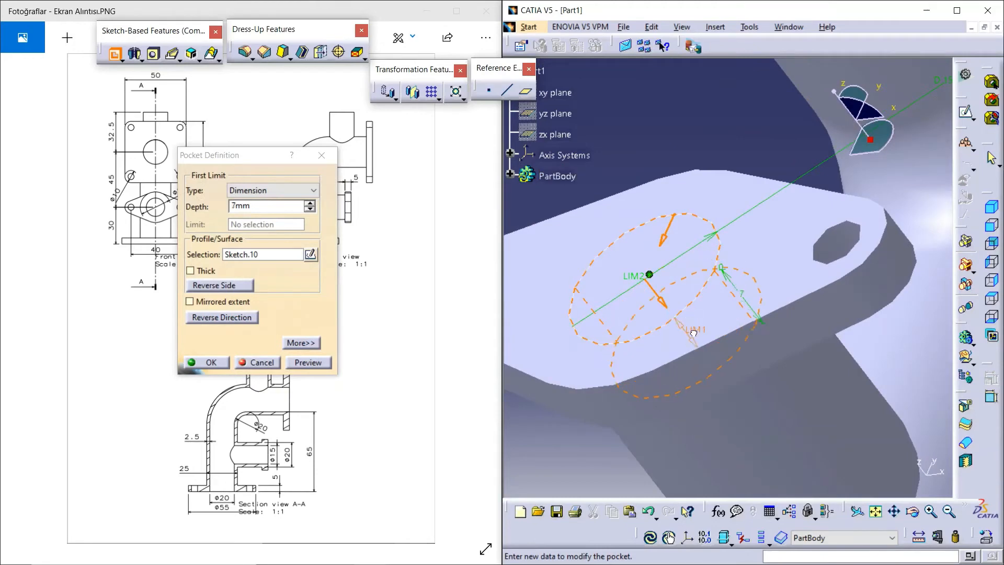
{"action": "left_click_drag", "start_coordinate": [794, 476], "coordinate": [823, 520]}
{"action": "middle_click_drag", "start_coordinate": [829, 451], "coordinate": [800, 433]}
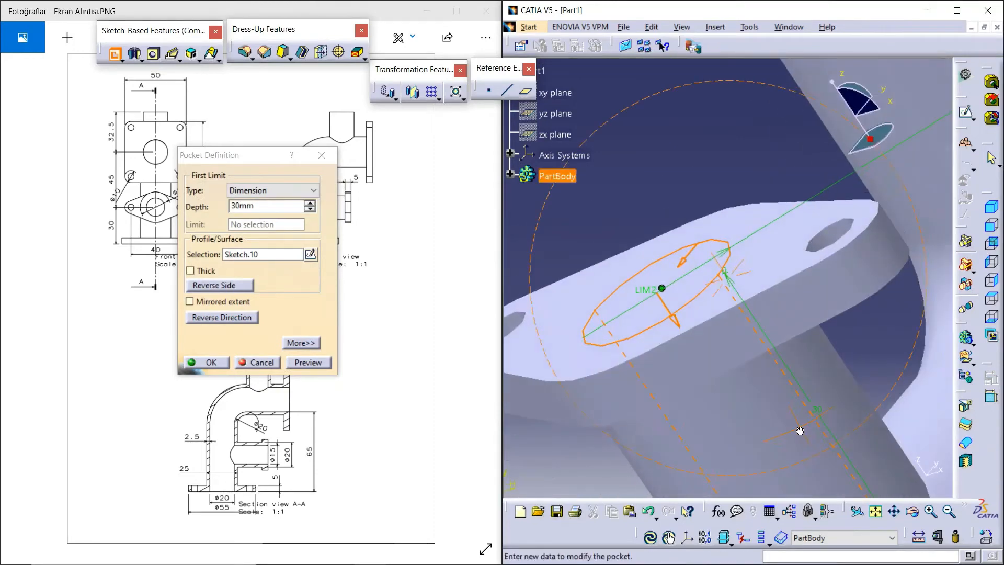
{"action": "middle_click", "coordinate": [744, 434]}
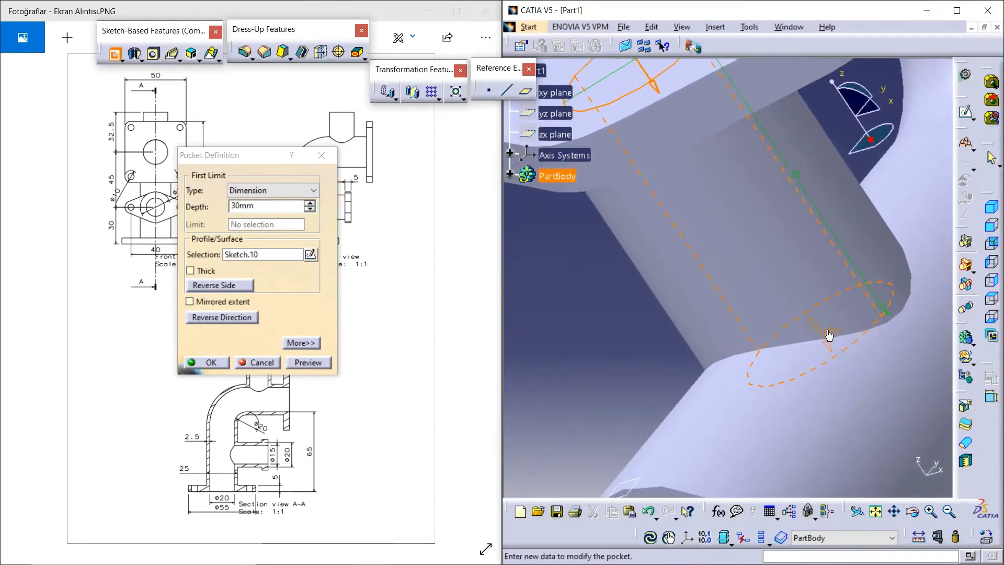
{"action": "left_click_drag", "start_coordinate": [828, 335], "coordinate": [850, 344]}
{"action": "middle_click_drag", "start_coordinate": [757, 425], "coordinate": [822, 357]}
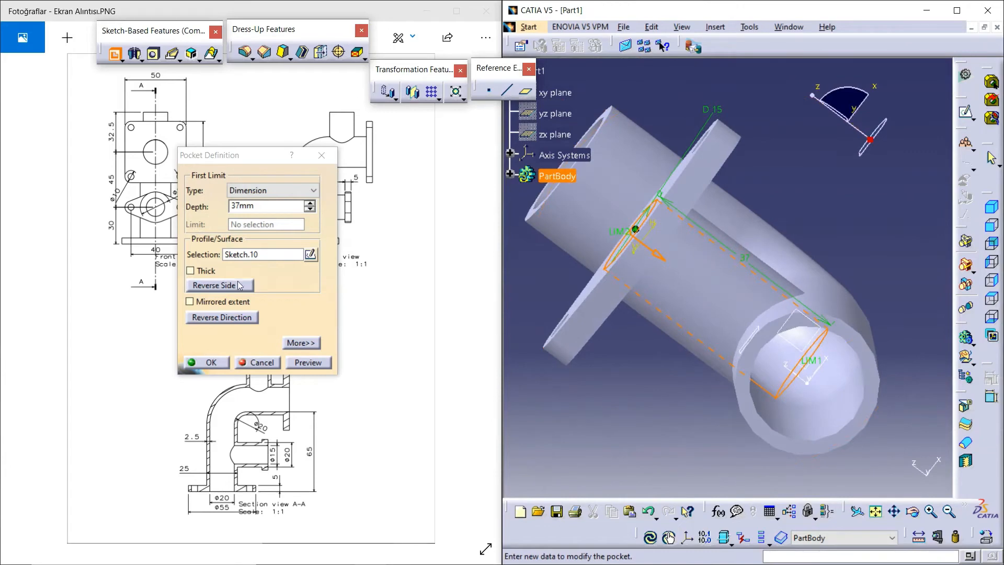
{"action": "left_click", "coordinate": [302, 359]}
{"action": "left_click", "coordinate": [210, 362]}
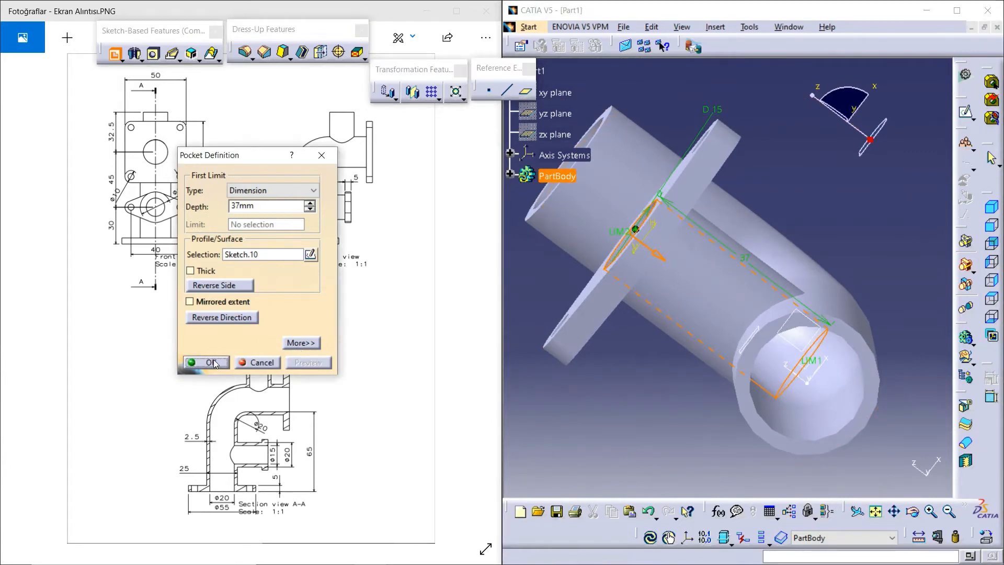
Start a sketch on the open end face of the elbow's curved outlet and project its inner circular edge
{"action": "middle_click_drag", "start_coordinate": [623, 292], "coordinate": [597, 394]}
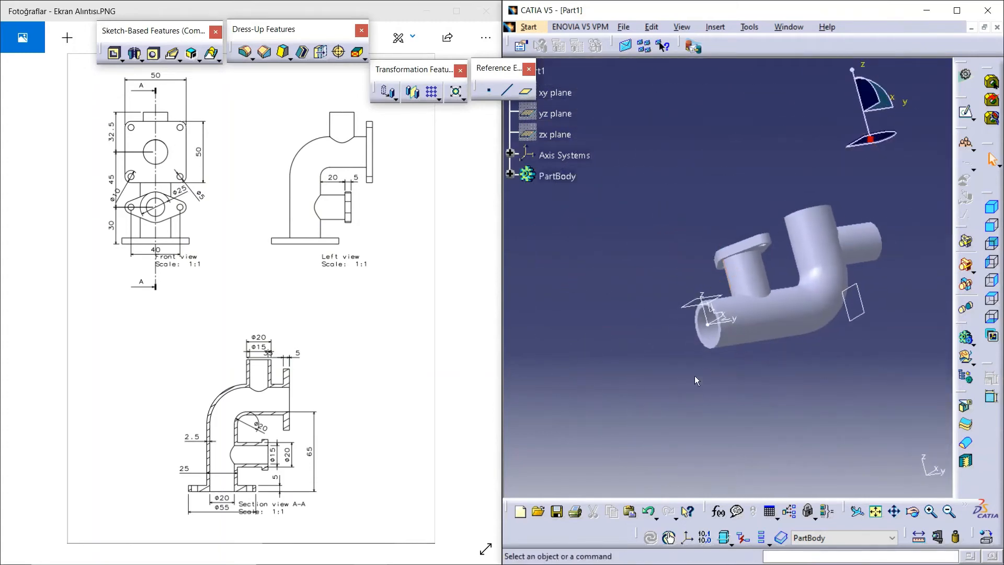
{"action": "middle_click_drag", "start_coordinate": [832, 374], "coordinate": [695, 460]}
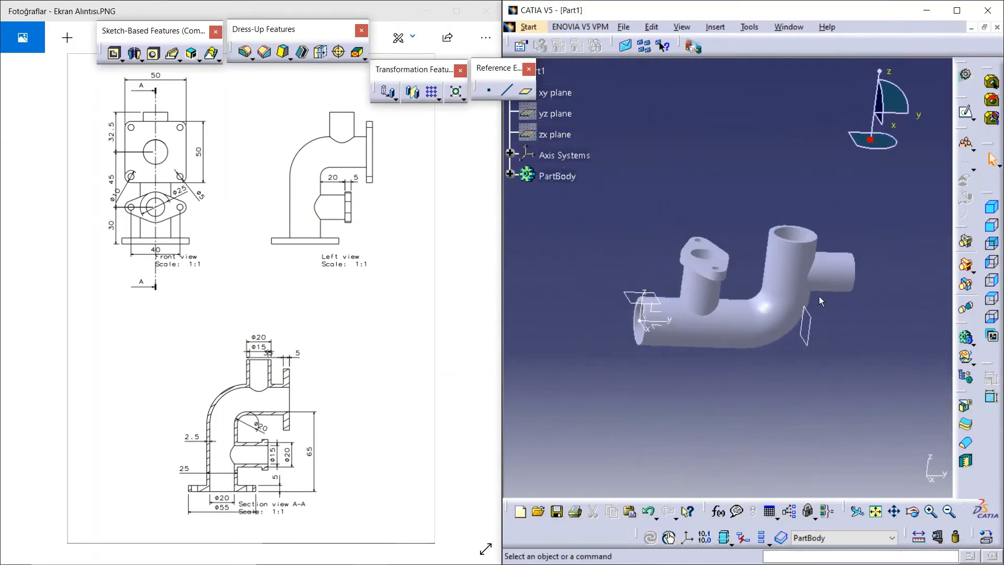
{"action": "middle_click_drag", "start_coordinate": [819, 296], "coordinate": [655, 266]}
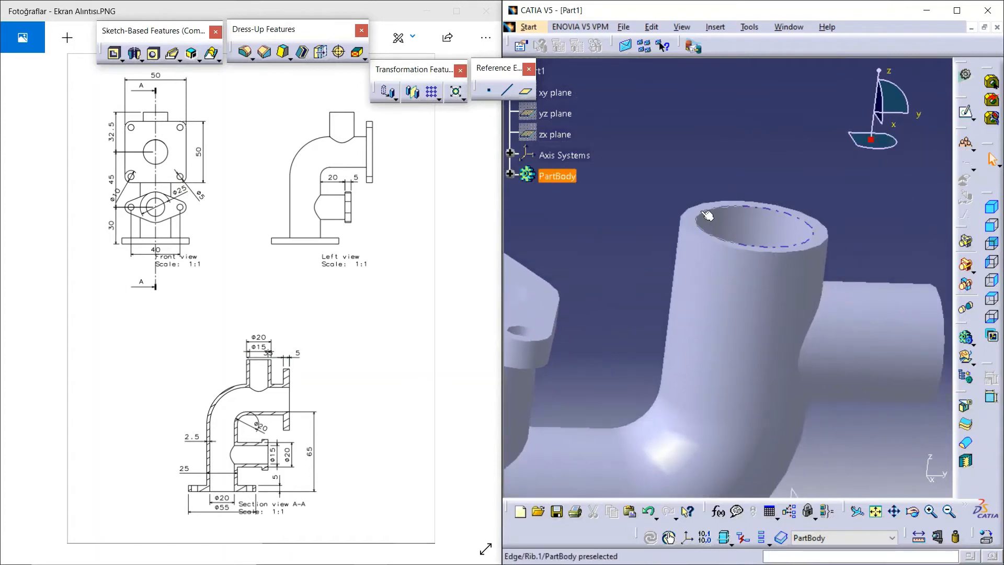
{"action": "middle_click_drag", "start_coordinate": [732, 225], "coordinate": [725, 181]}
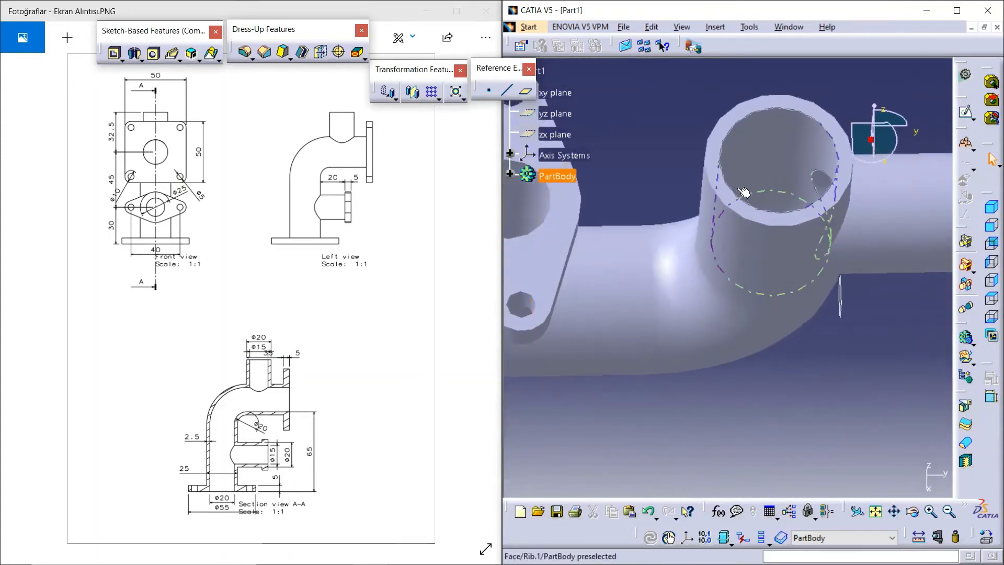
{"action": "left_click", "coordinate": [965, 112]}
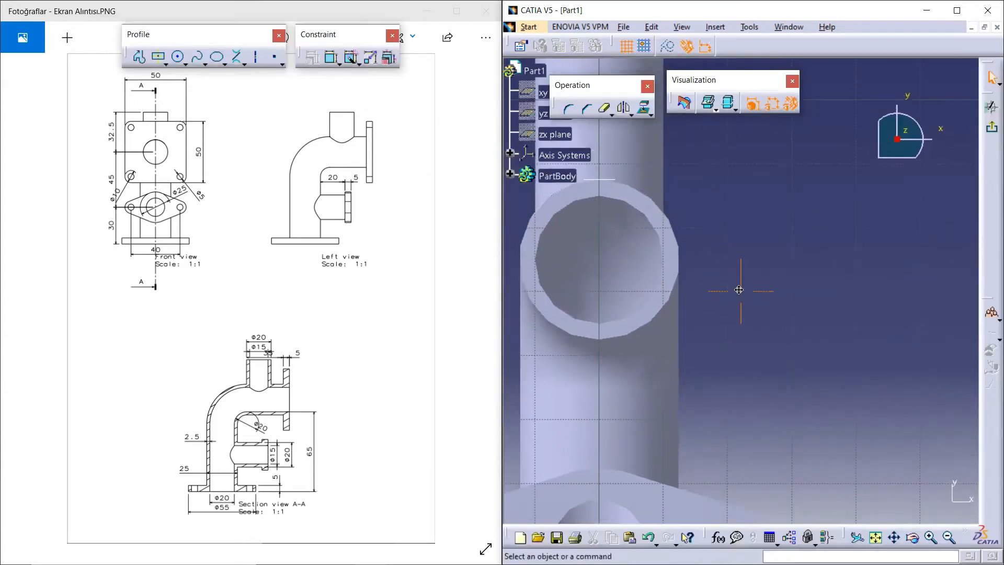
{"action": "middle_click_drag", "start_coordinate": [739, 290], "coordinate": [783, 294]}
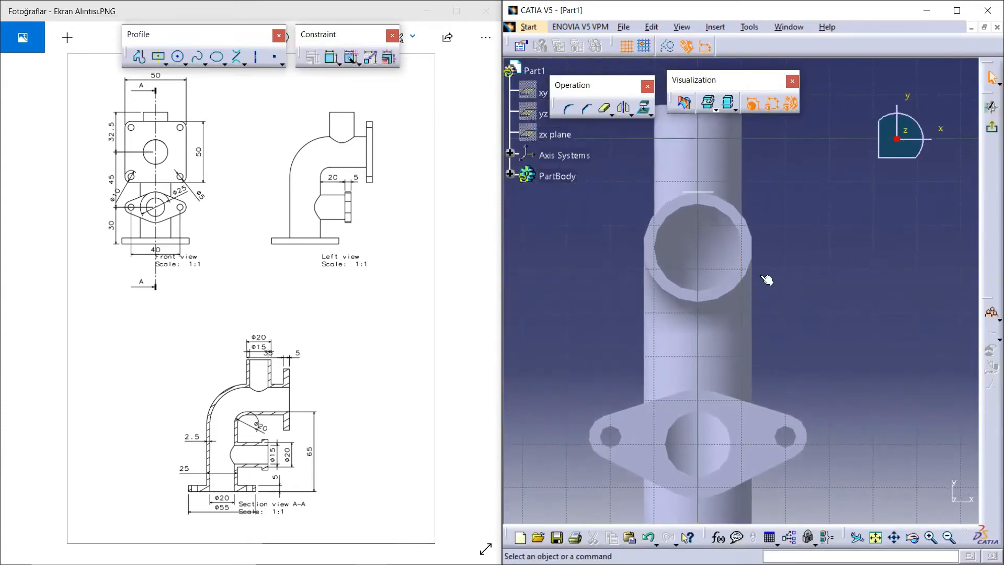
{"action": "left_click", "coordinate": [742, 229]}
{"action": "left_click", "coordinate": [647, 111]}
Draw a centered rectangle around the elbow outlet, centred on the projected circle
{"action": "left_click", "coordinate": [158, 59]}
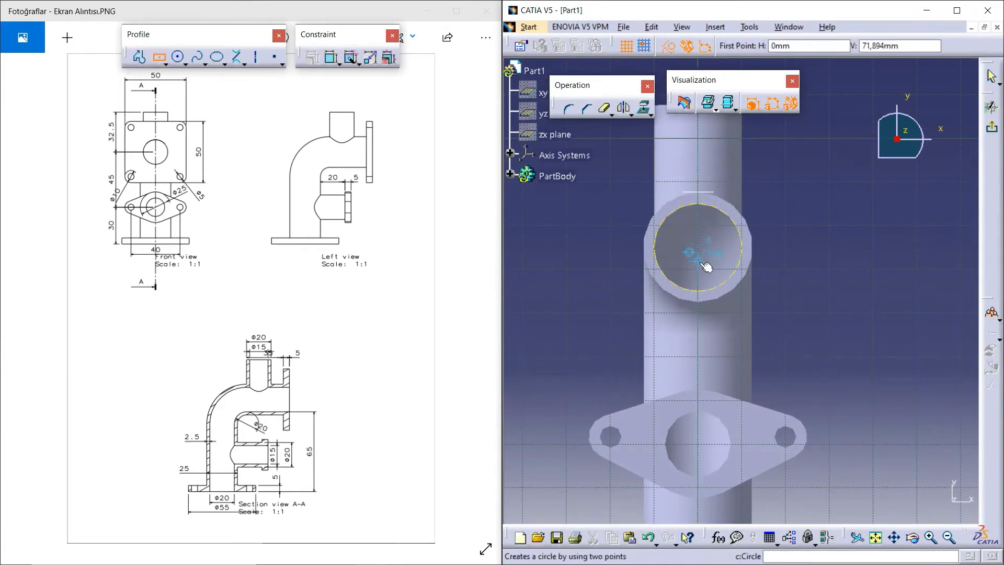
{"action": "left_click", "coordinate": [699, 247]}
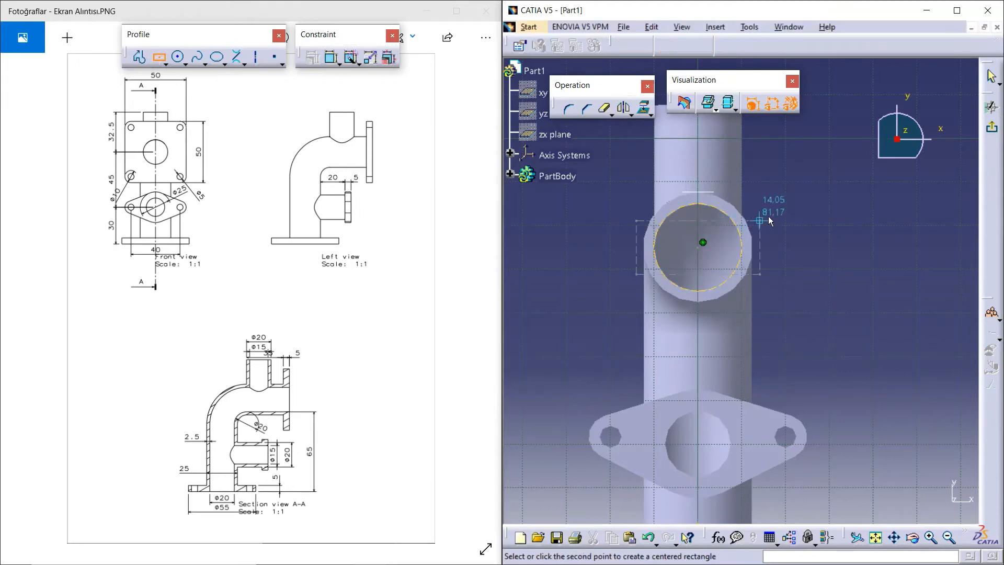
{"action": "left_click", "coordinate": [806, 169]}
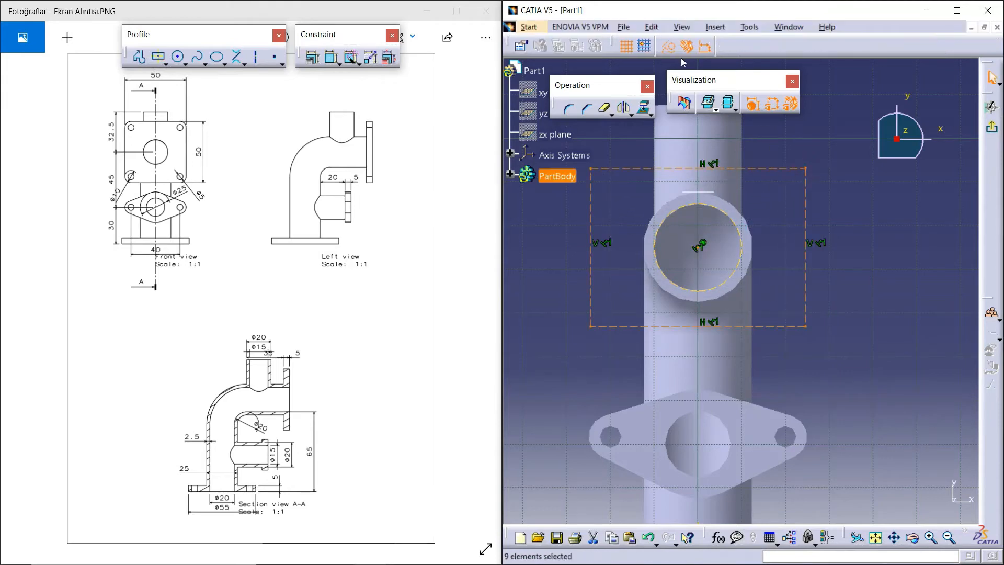
{"action": "left_click", "coordinate": [827, 215]}
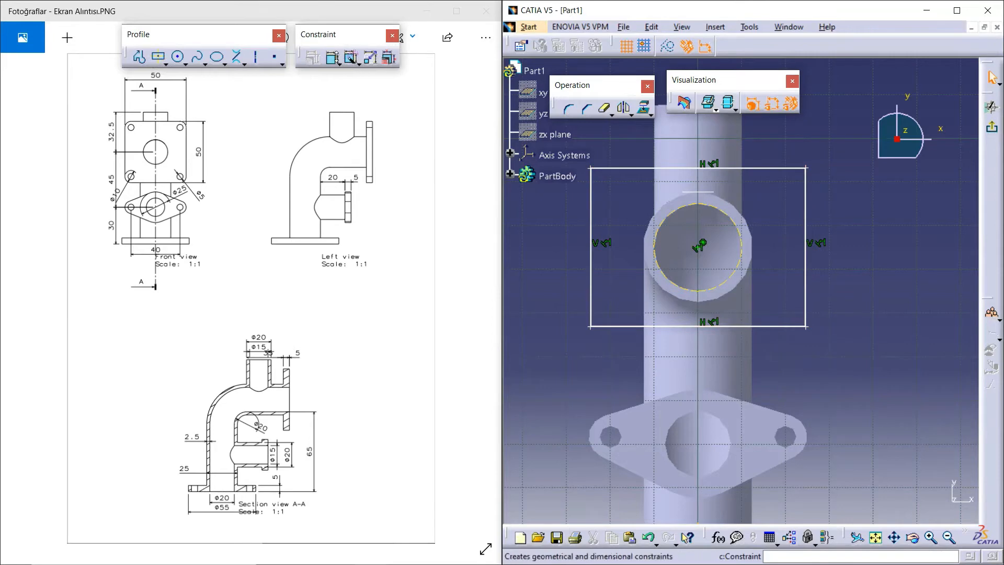
Dimension the flange rectangle's width and height and set both to 50 mm
{"action": "left_click", "coordinate": [331, 59]}
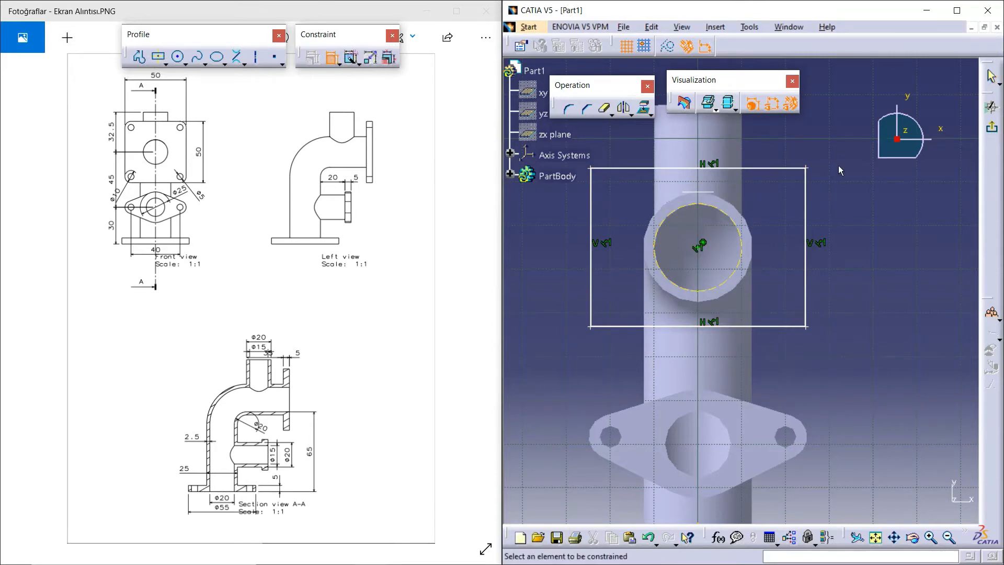
{"action": "left_click", "coordinate": [805, 191]}
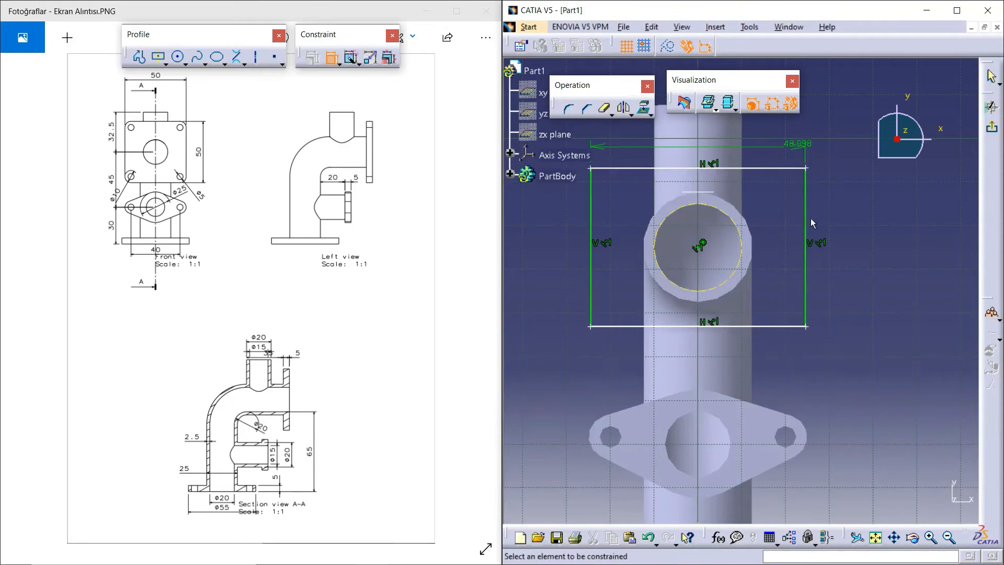
{"action": "left_click", "coordinate": [807, 221]}
{"action": "left_click", "coordinate": [852, 225]}
{"action": "double_click", "coordinate": [853, 225]}
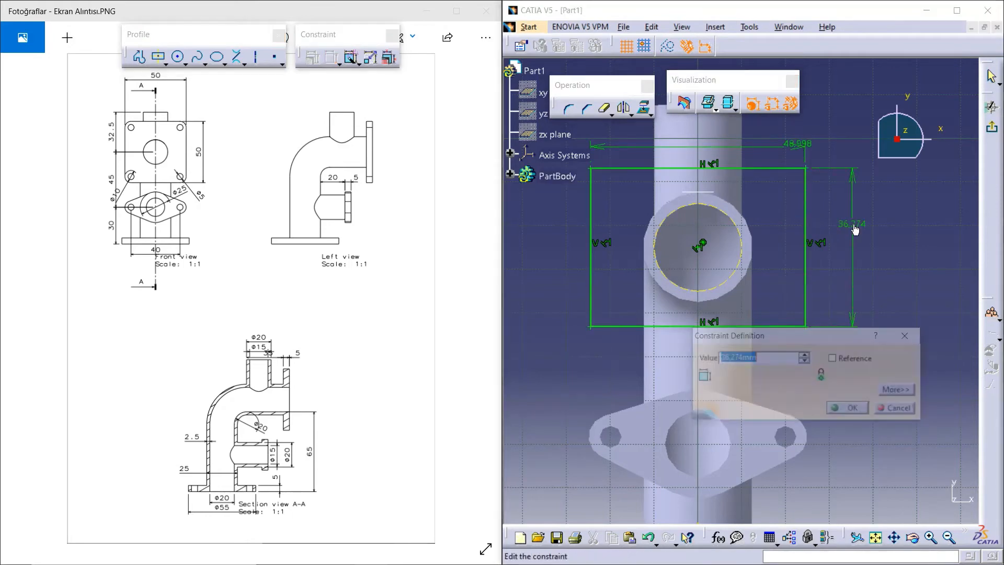
{"action": "type", "text": "50"}
{"action": "left_click", "coordinate": [852, 408]}
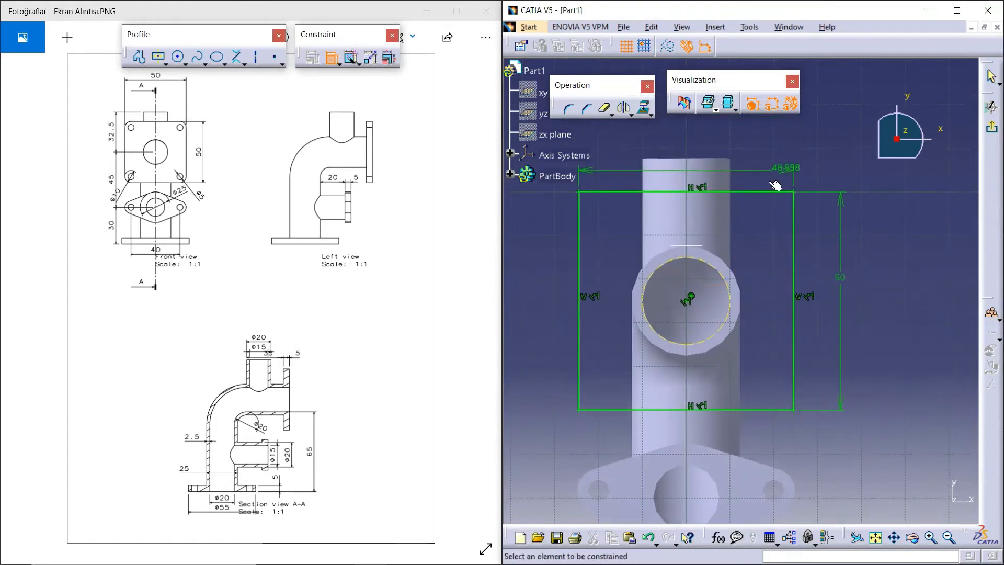
{"action": "double_click", "coordinate": [780, 171]}
{"action": "type", "text": "50"}
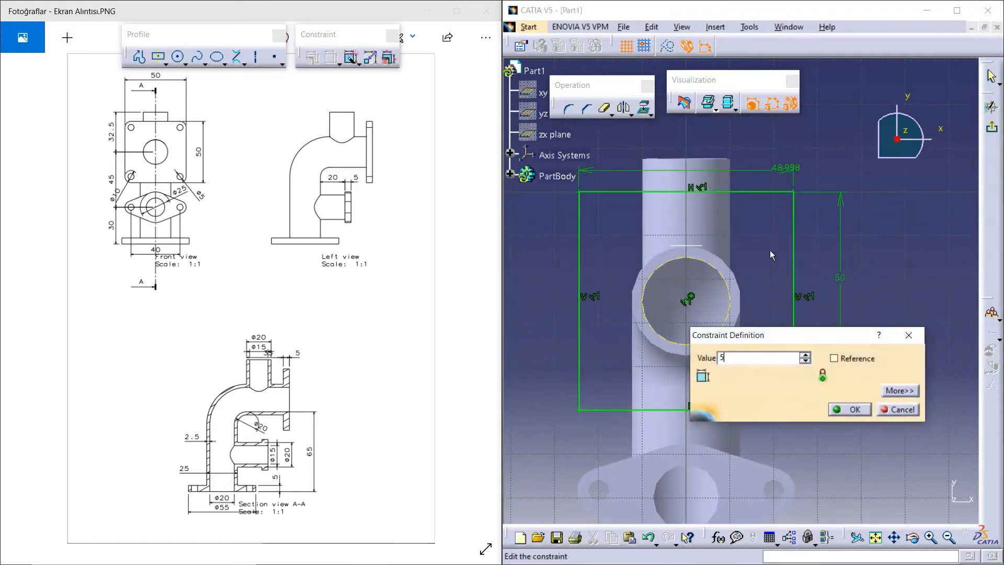
{"action": "left_click", "coordinate": [852, 409]}
Sketch two small circles inside the rectangle's upper-left and lower-left corners, about 5.3 mm and 4 mm in diameter
{"action": "middle_click_drag", "start_coordinate": [874, 298], "coordinate": [913, 288]}
{"action": "left_click", "coordinate": [178, 57]}
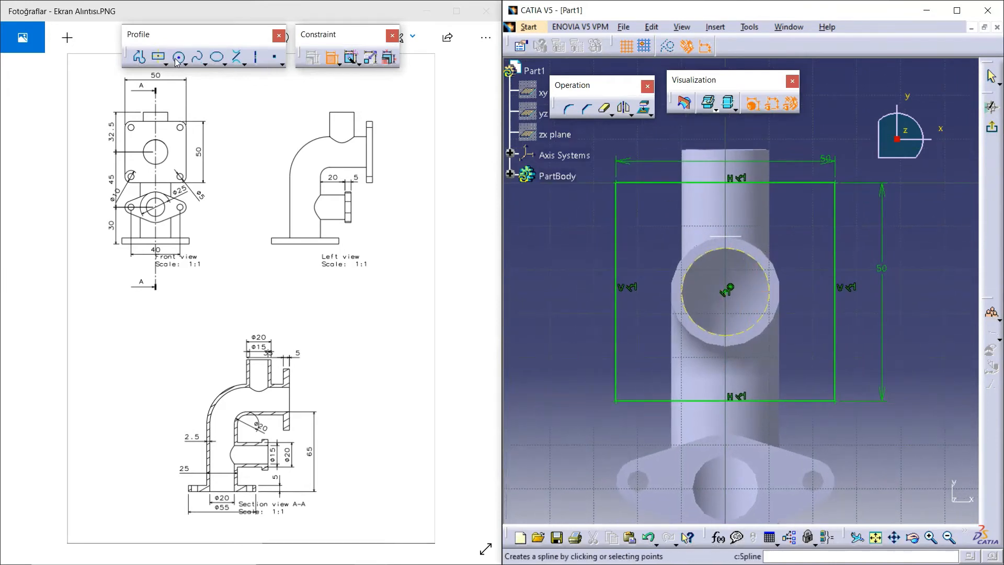
{"action": "left_click", "coordinate": [642, 206]}
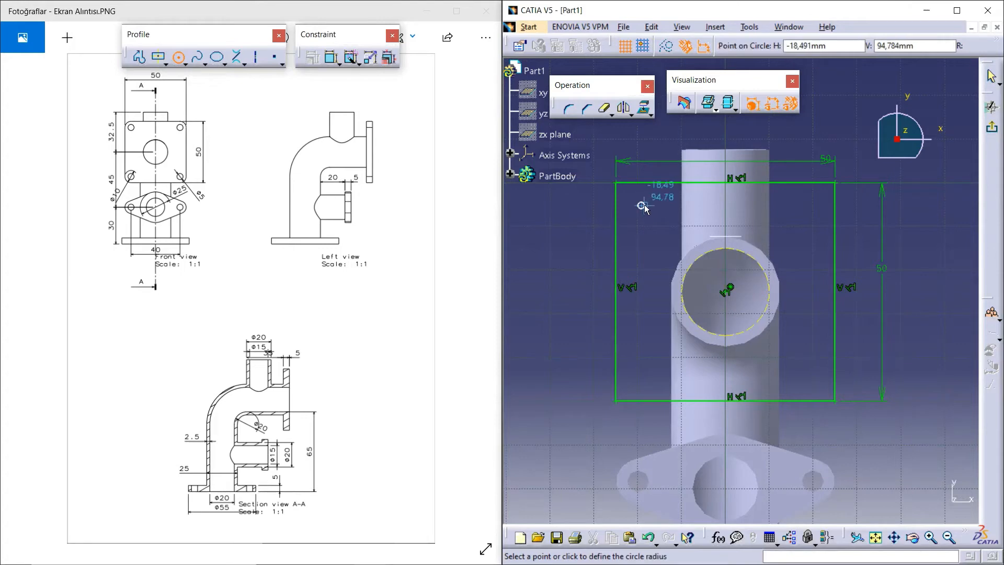
{"action": "left_click", "coordinate": [653, 210]}
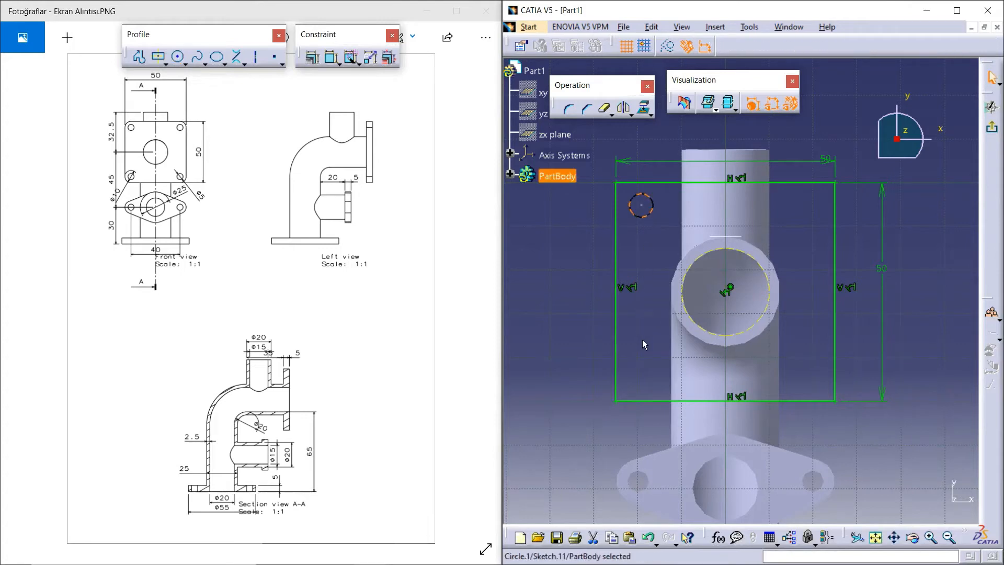
{"action": "left_click", "coordinate": [178, 57]}
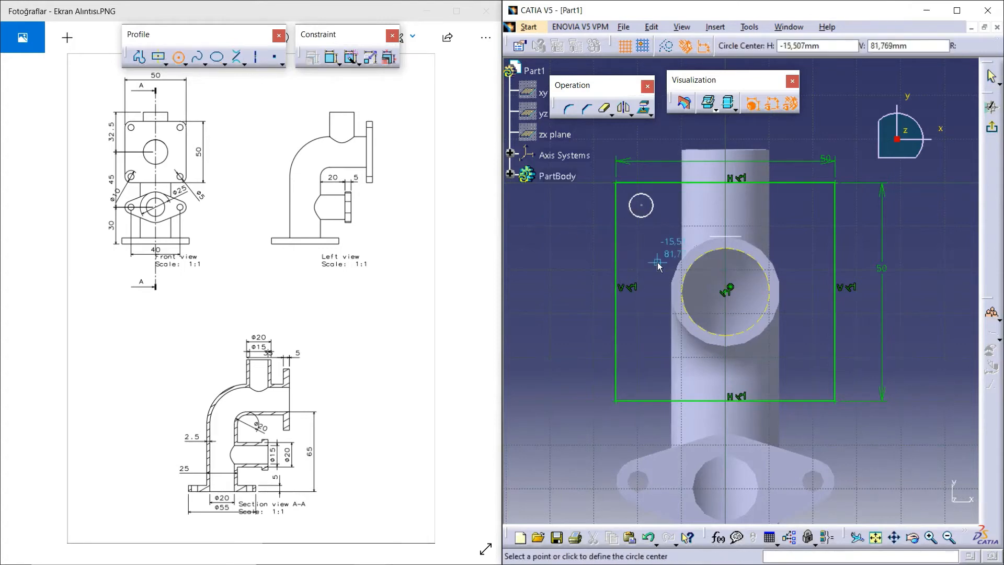
{"action": "left_click", "coordinate": [642, 385]}
{"action": "left_click", "coordinate": [648, 382]}
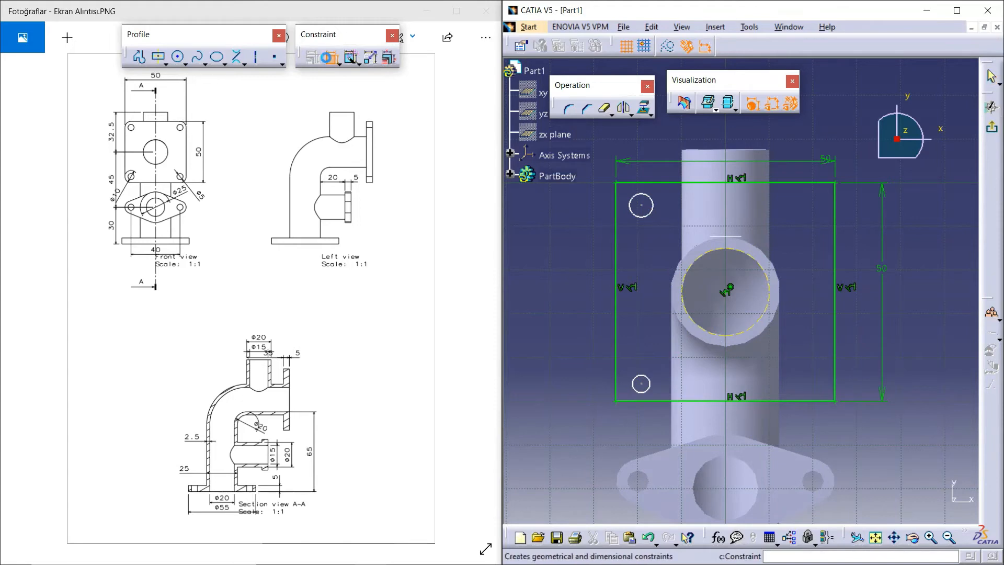
Dimension the diameters of both corner circles and set each to 5 mm
{"action": "left_click", "coordinate": [331, 57]}
{"action": "left_click", "coordinate": [640, 212]}
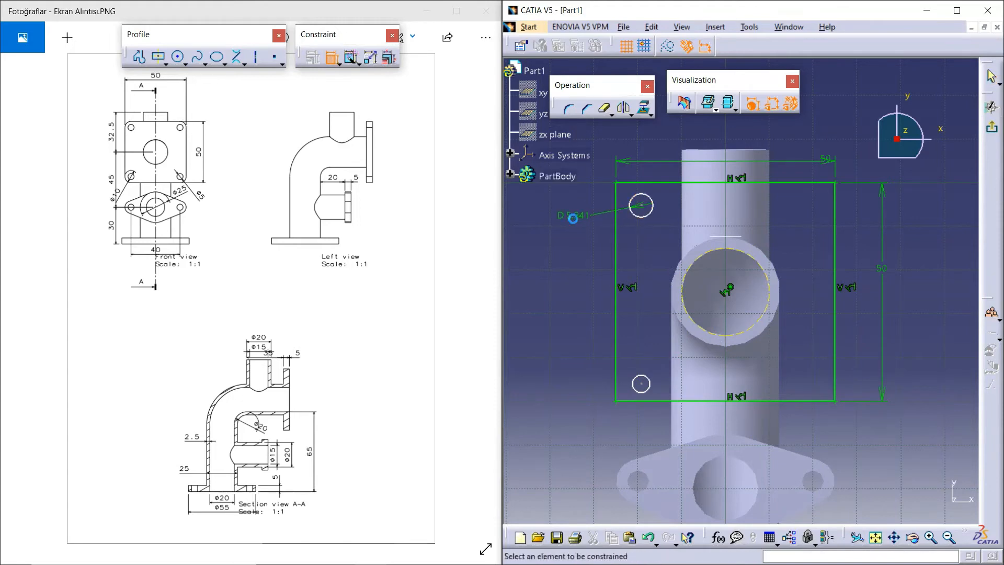
{"action": "double_click", "coordinate": [578, 217]}
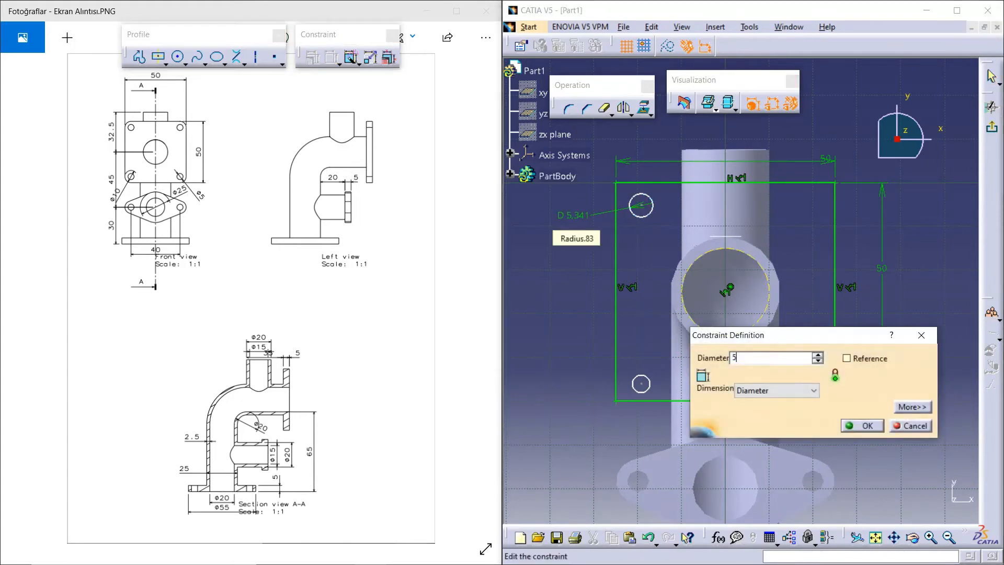
{"action": "left_click", "coordinate": [867, 427]}
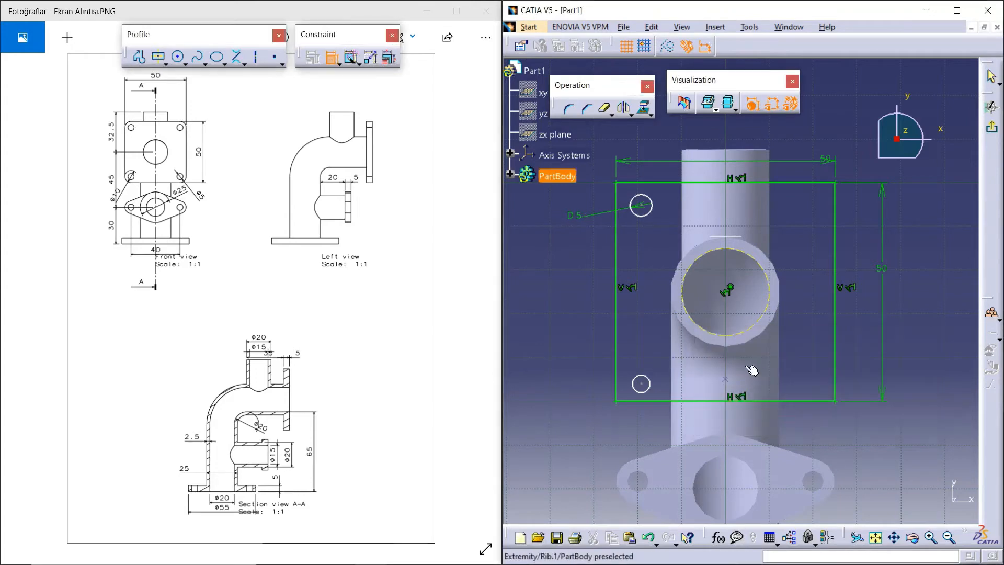
{"action": "left_click", "coordinate": [638, 392]}
{"action": "double_click", "coordinate": [583, 365]}
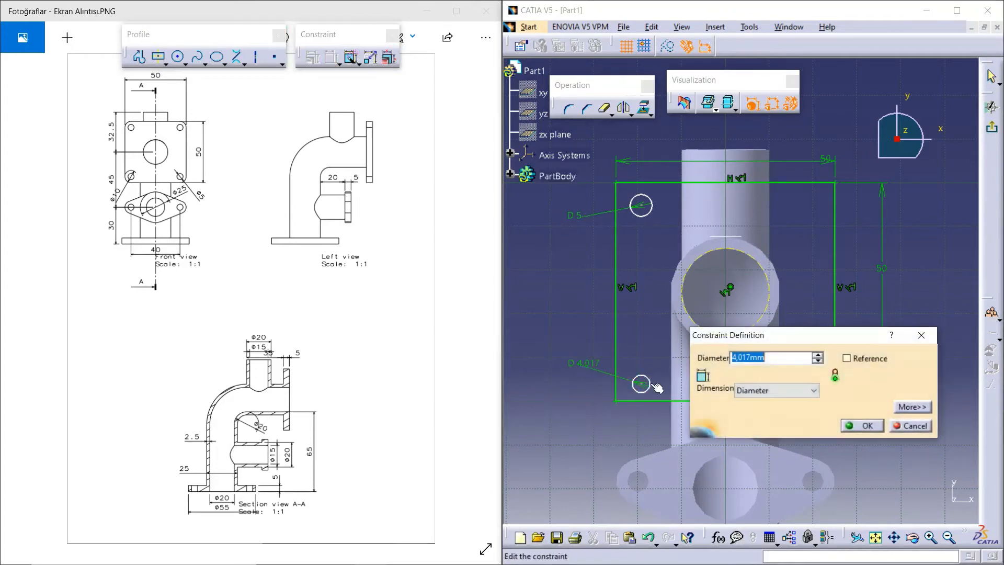
{"action": "type", "text": "5"}
{"action": "left_click", "coordinate": [852, 426]}
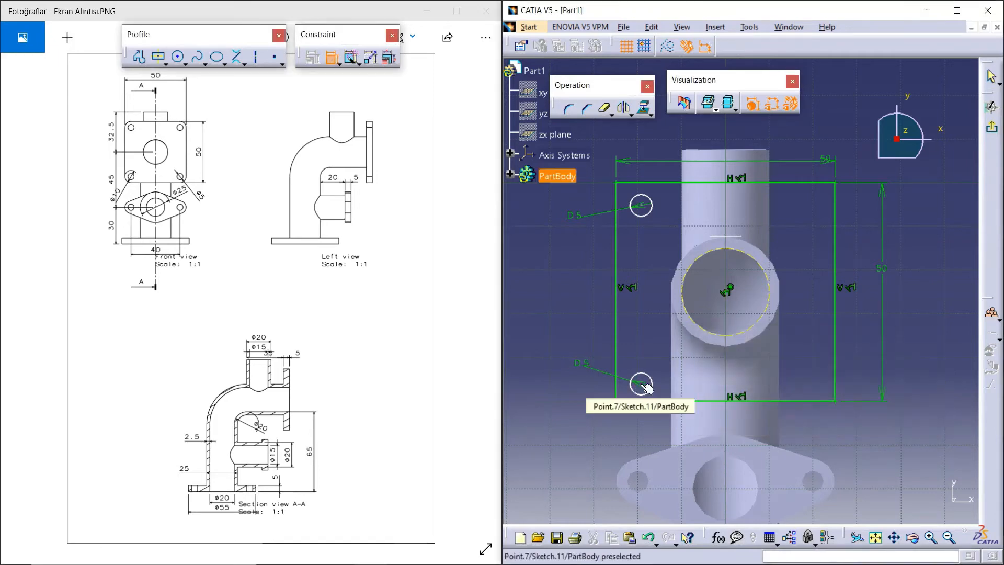
Dimension the lower circle's centre from the rectangle's bottom and left edges and set both distances to 5 mm
{"action": "double_click", "coordinate": [569, 400]}
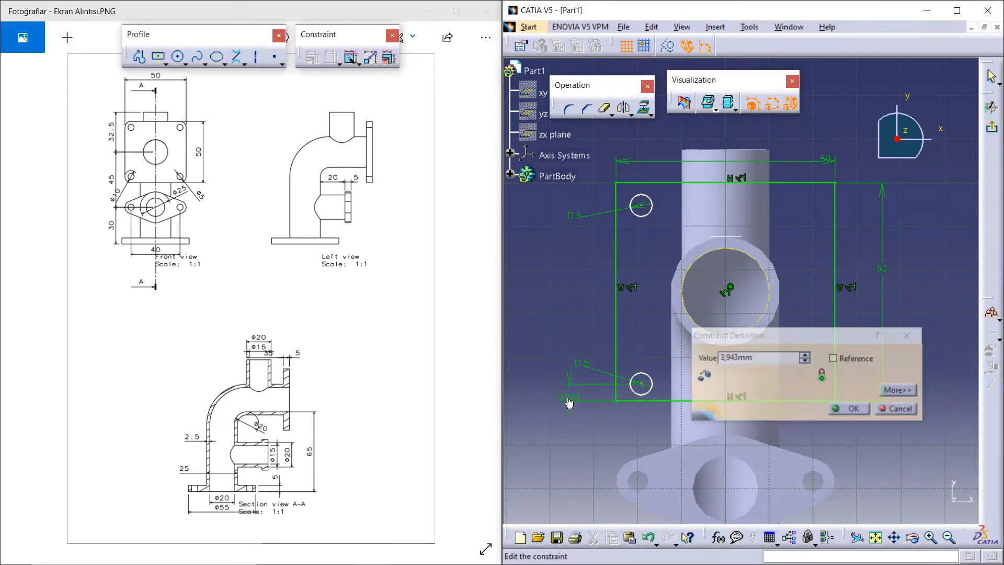
{"action": "type", "text": "5"}
{"action": "left_click_drag", "start_coordinate": [765, 361], "coordinate": [700, 360]}
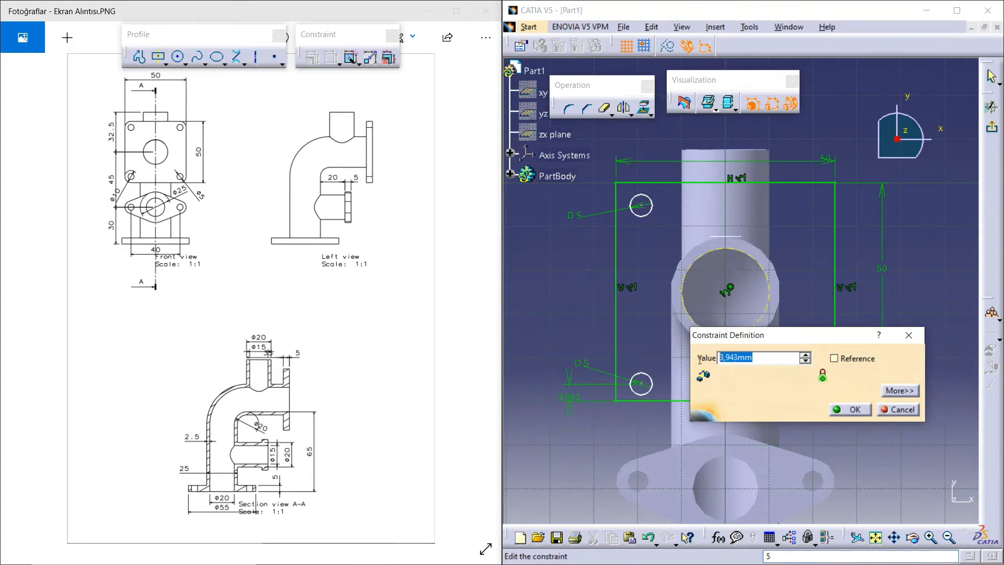
{"action": "left_click", "coordinate": [852, 408]}
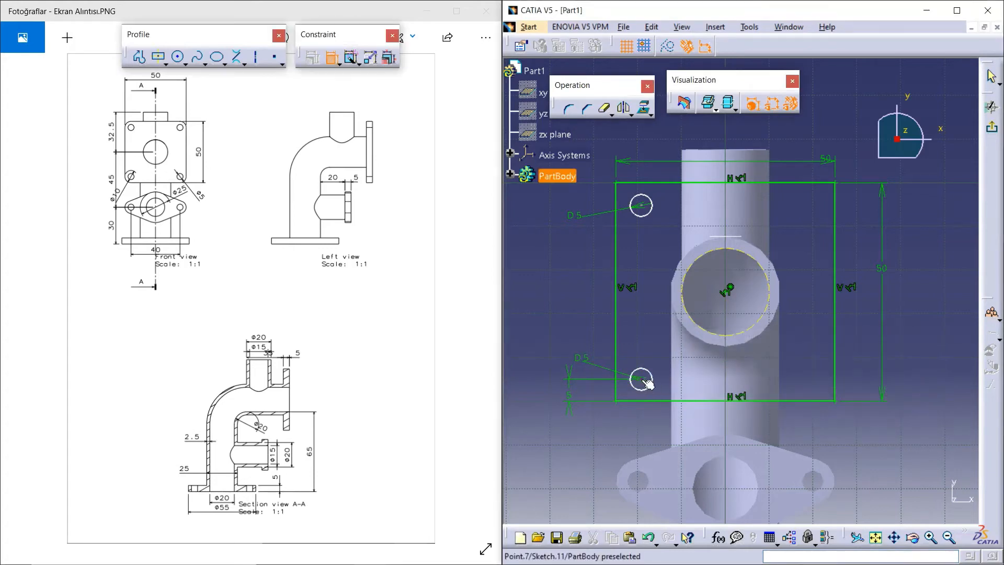
{"action": "left_click", "coordinate": [643, 380]}
{"action": "left_click", "coordinate": [616, 361]}
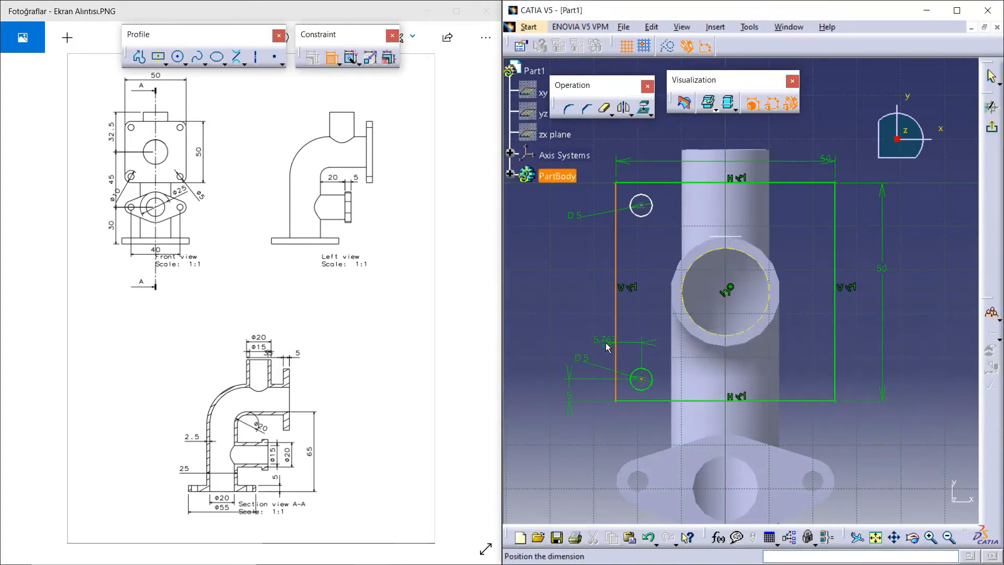
{"action": "double_click", "coordinate": [609, 423]}
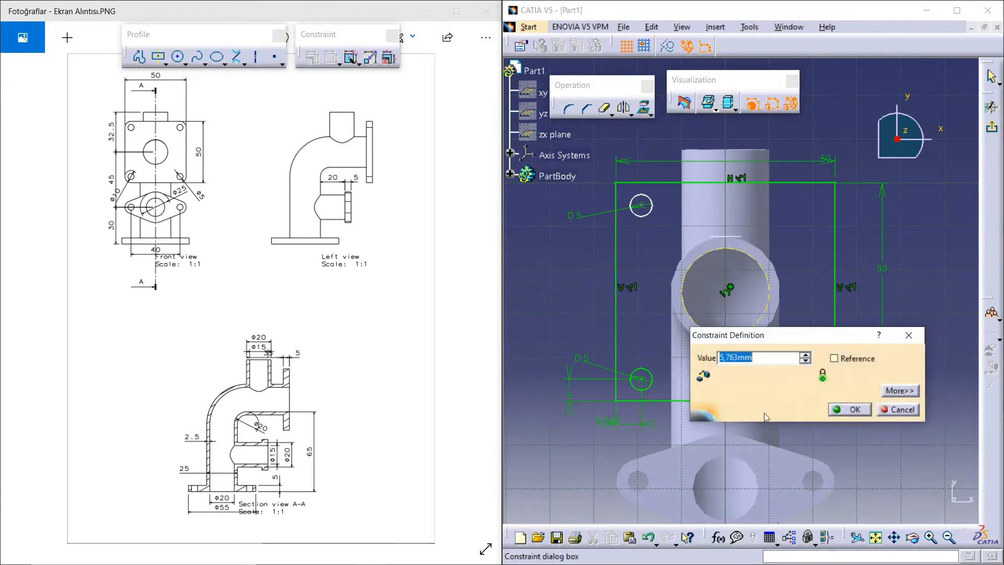
{"action": "type", "text": "5"}
{"action": "left_click", "coordinate": [847, 410]}
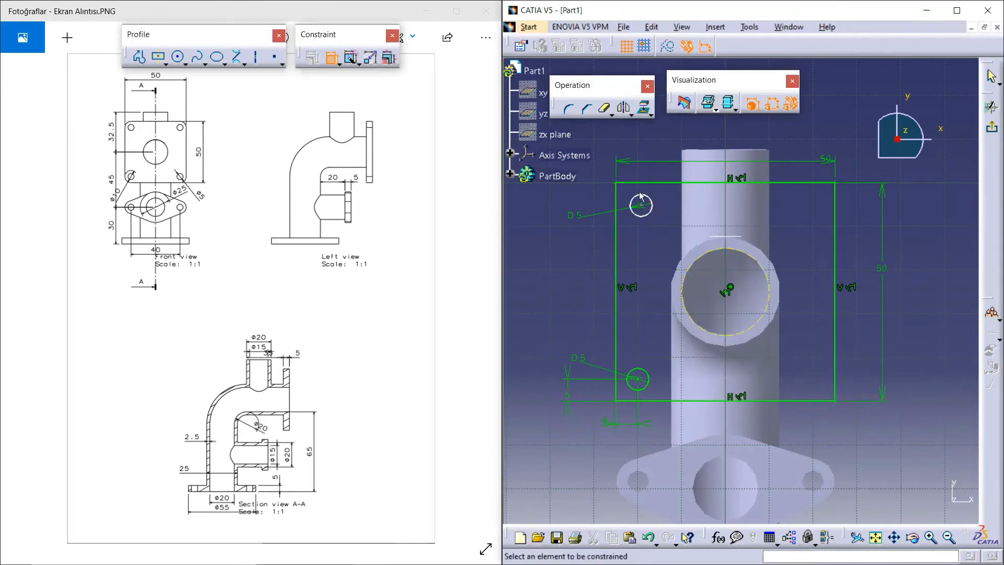
Dimension the upper circle's centre from the rectangle's top and left edges and set both distances to 5 mm
{"action": "left_click", "coordinate": [641, 207]}
{"action": "left_click", "coordinate": [622, 183]}
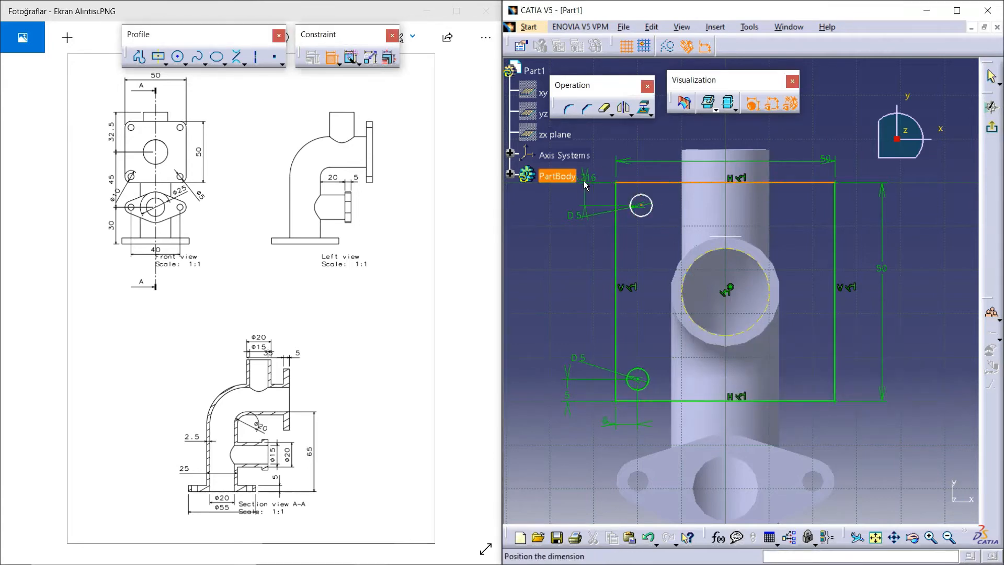
{"action": "left_click", "coordinate": [565, 201]}
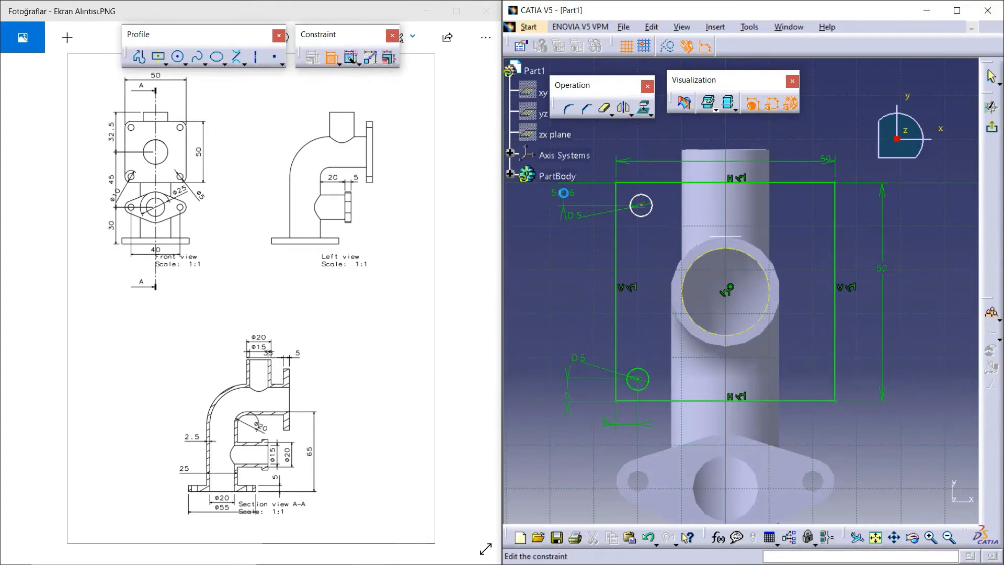
{"action": "double_click", "coordinate": [563, 193]}
{"action": "type", "text": "5"}
{"action": "left_click", "coordinate": [855, 411]}
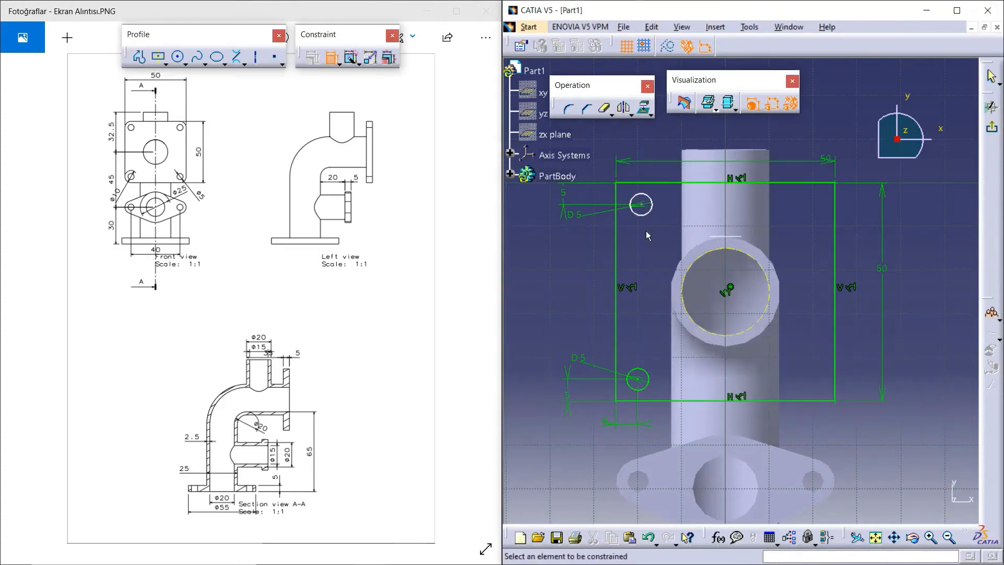
{"action": "left_click", "coordinate": [641, 205]}
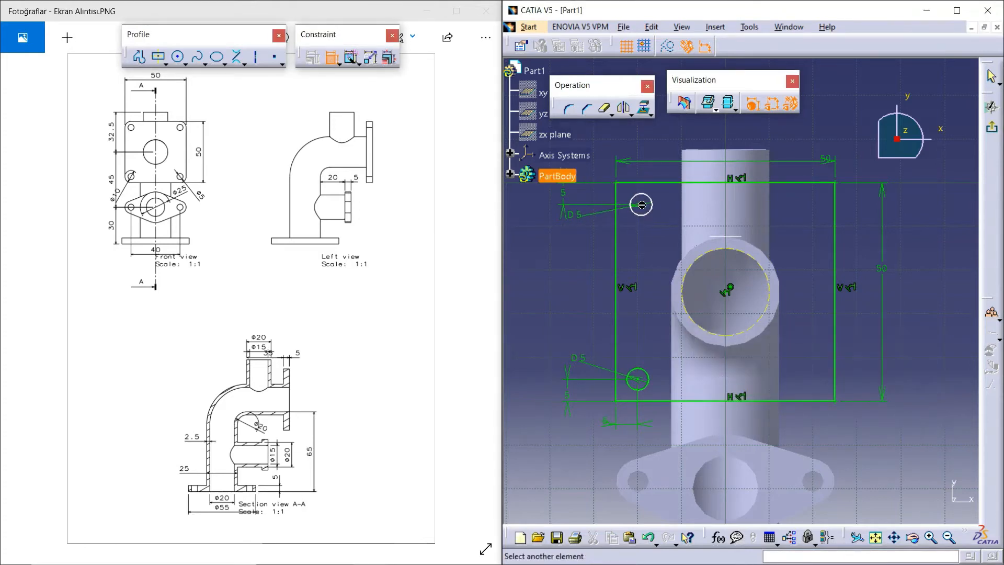
{"action": "left_click", "coordinate": [617, 216]}
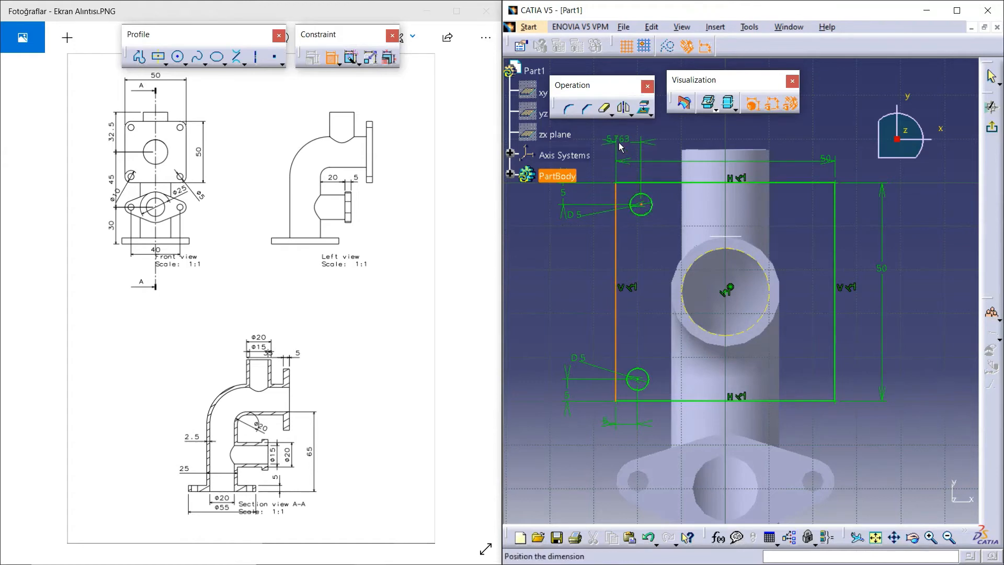
{"action": "left_click", "coordinate": [619, 142]}
{"action": "double_click", "coordinate": [619, 140]}
{"action": "type", "text": "5"}
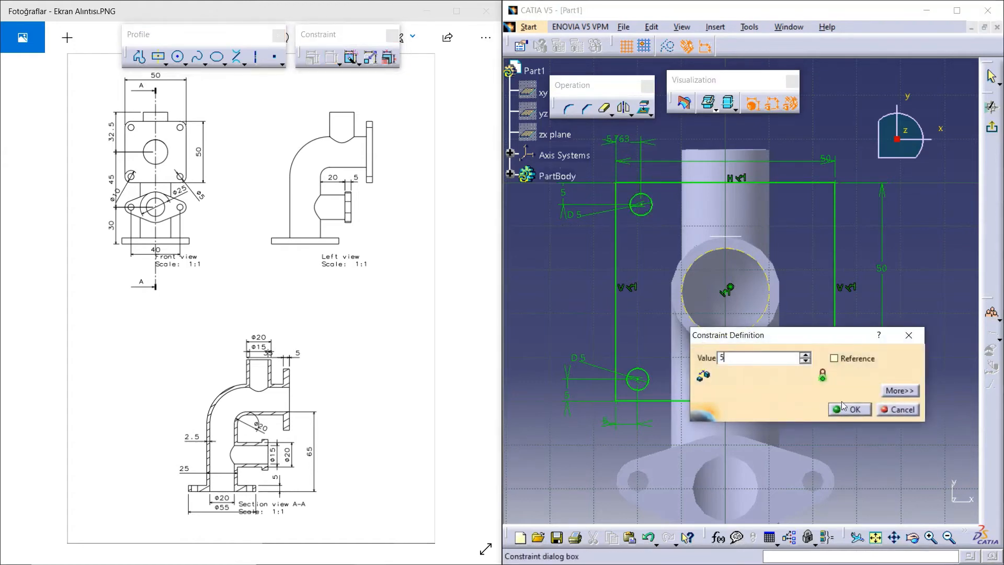
{"action": "left_click", "coordinate": [854, 410]}
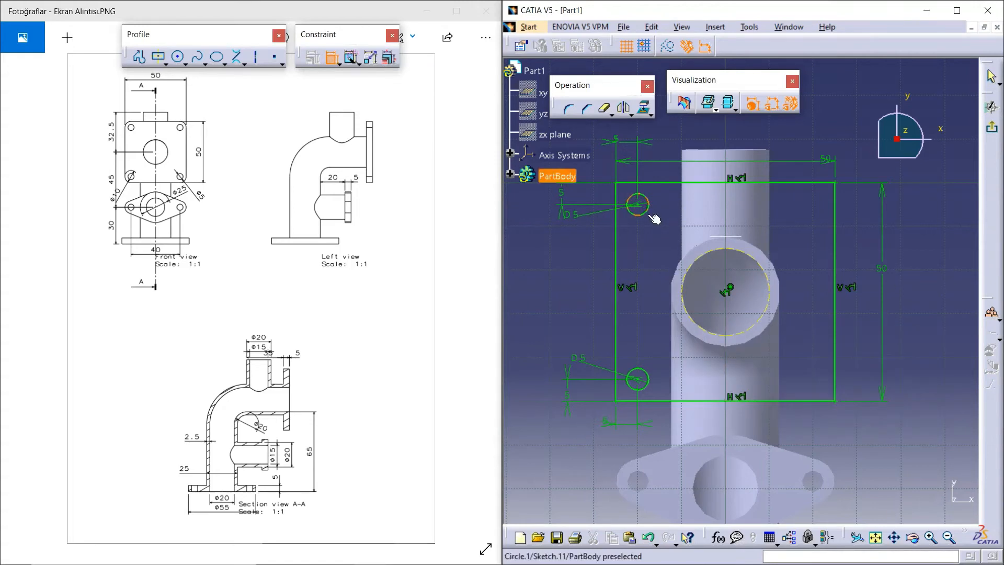
{"action": "left_click", "coordinate": [648, 211]}
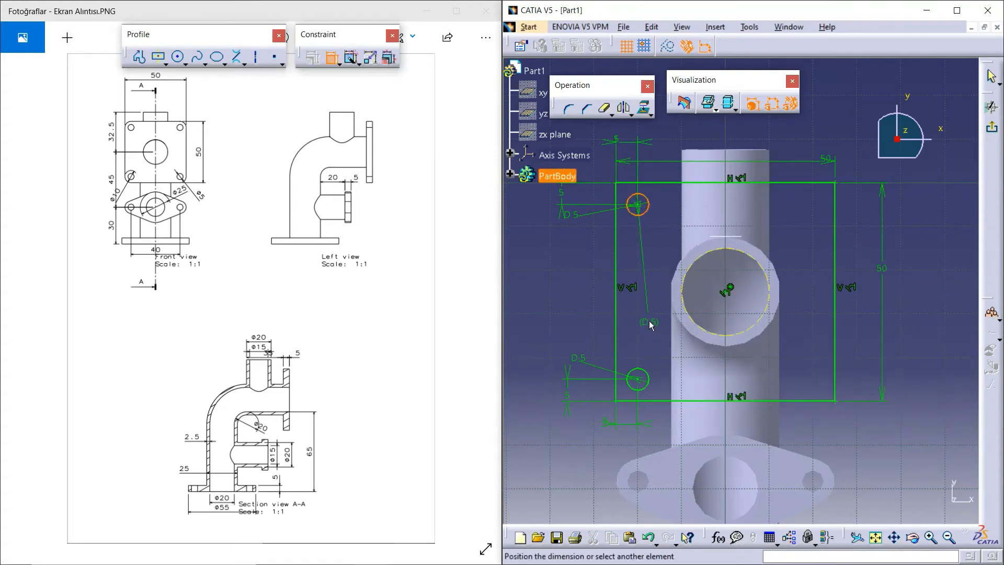
{"action": "key", "text": "Escape"}
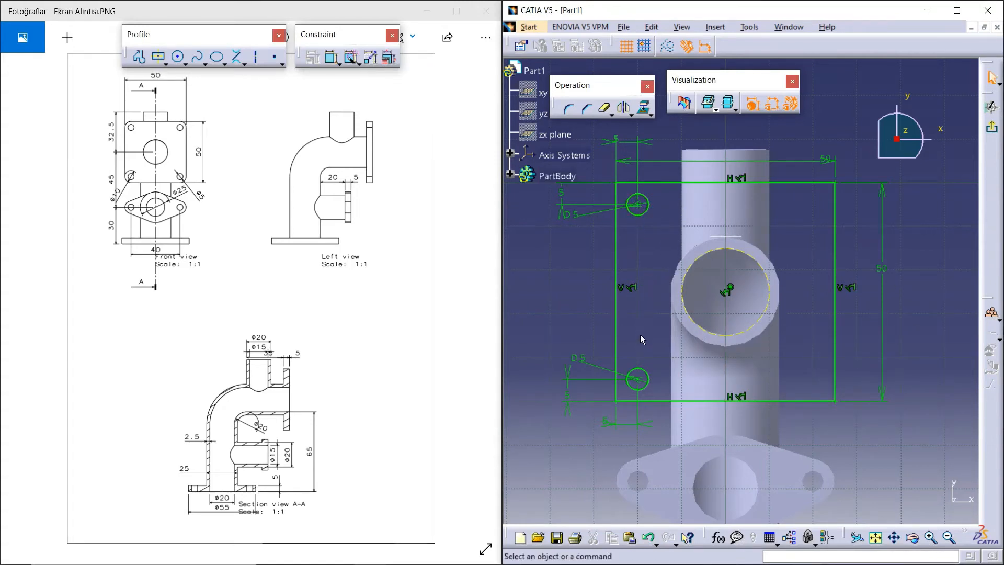
Mirror the two corner circles about the sketch's vertical axis to the rectangle's right side
{"action": "left_click", "coordinate": [647, 373]}
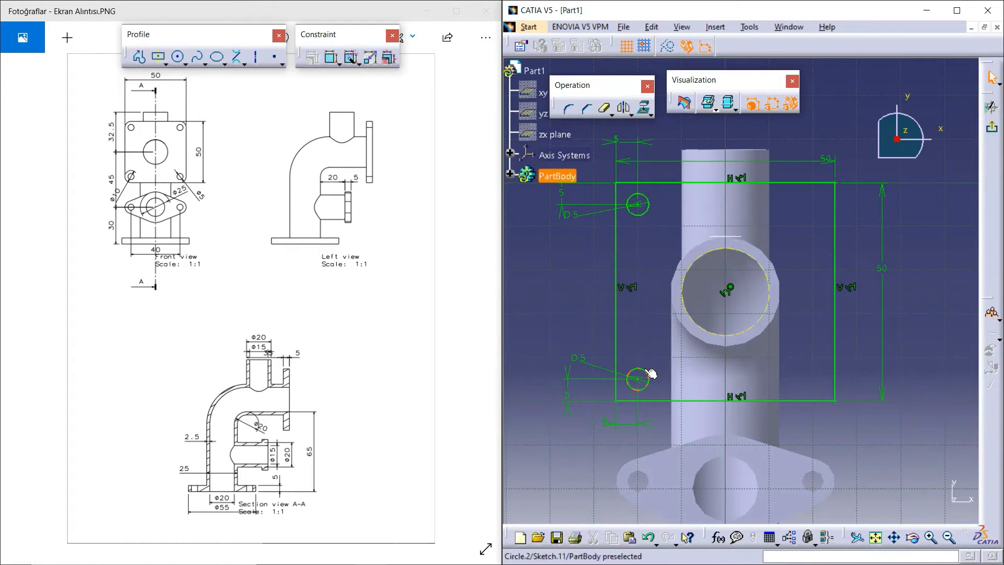
{"action": "left_click", "coordinate": [652, 210], "text": "ctrl"}
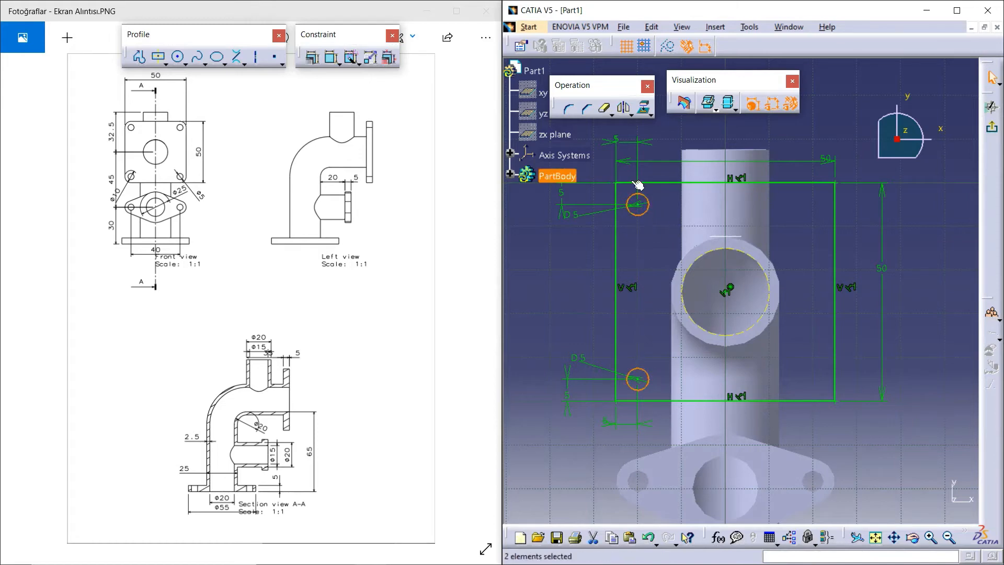
{"action": "left_click", "coordinate": [628, 110]}
{"action": "left_click", "coordinate": [725, 215]}
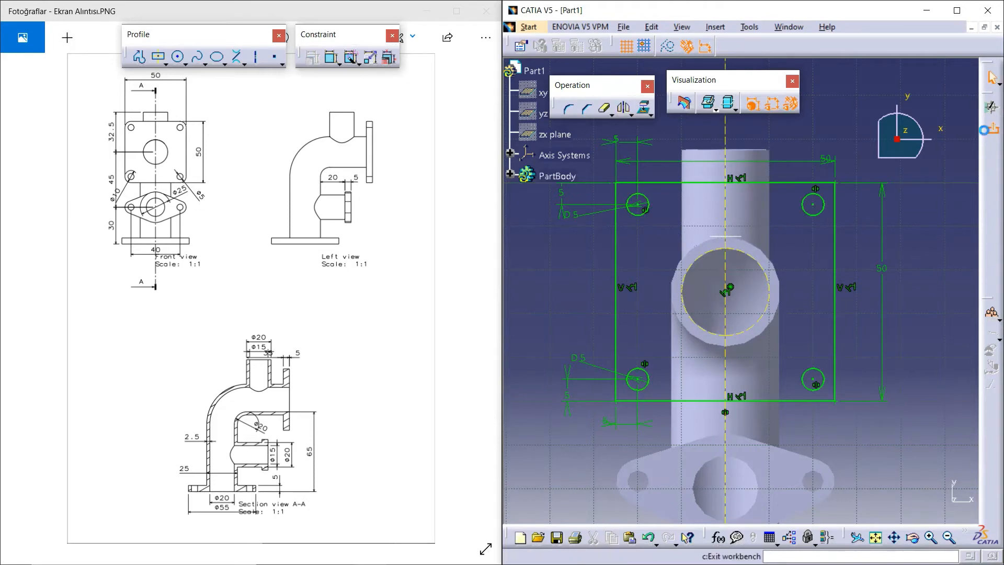
{"action": "left_click", "coordinate": [992, 126]}
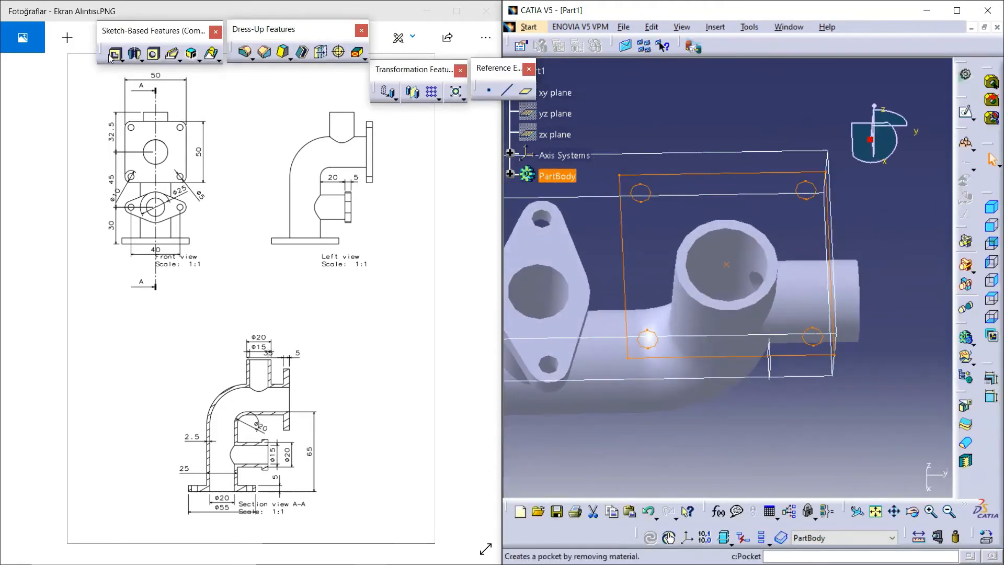
{"action": "left_click", "coordinate": [118, 56]}
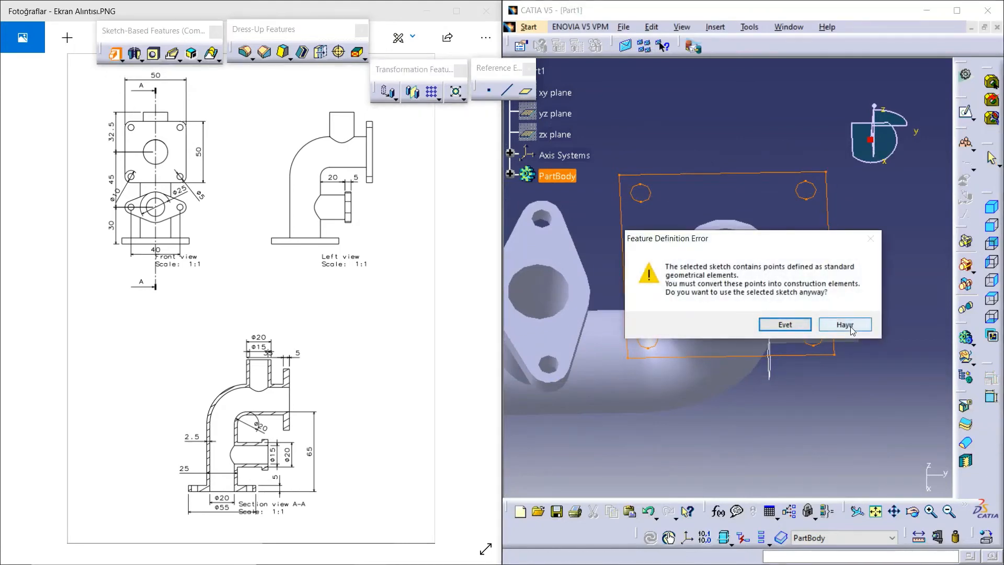
{"action": "left_click", "coordinate": [845, 325]}
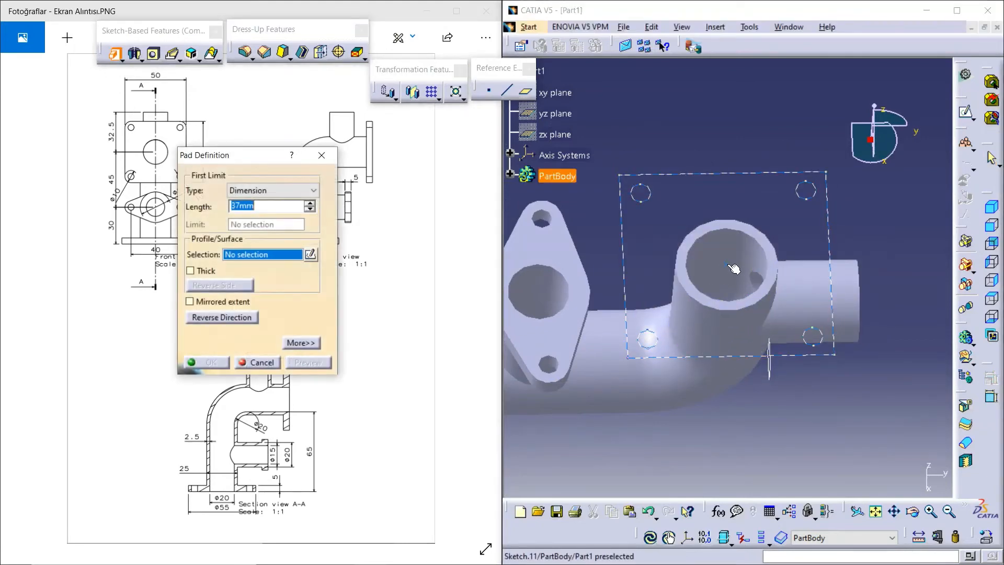
{"action": "left_click", "coordinate": [263, 363]}
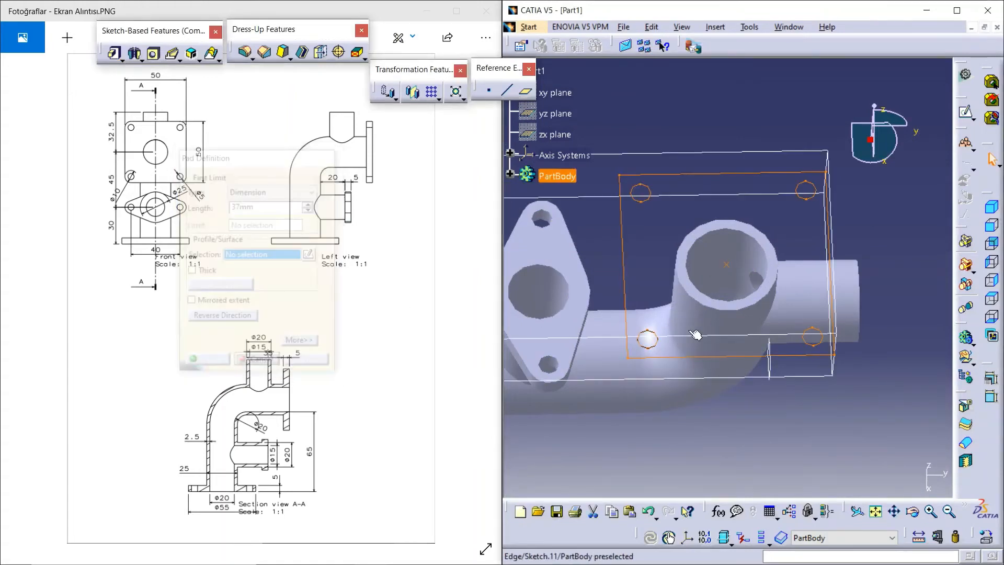
Reopen the square flange's sketch and delete the standard point at the pipe bore's centre
{"action": "left_click", "coordinate": [965, 112]}
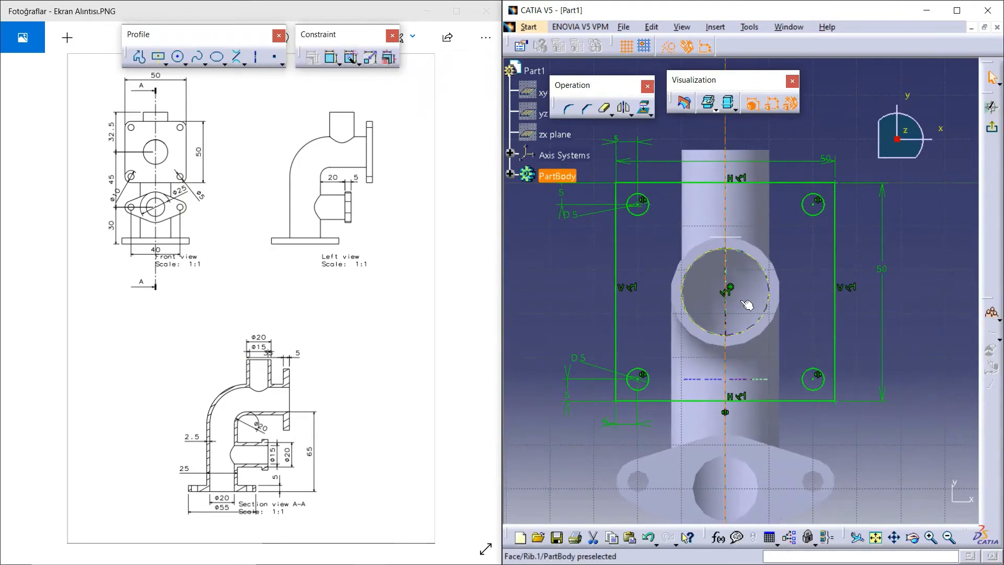
{"action": "scroll", "coordinate": [729, 294], "scroll_direction": "up", "scroll_amount": 3}
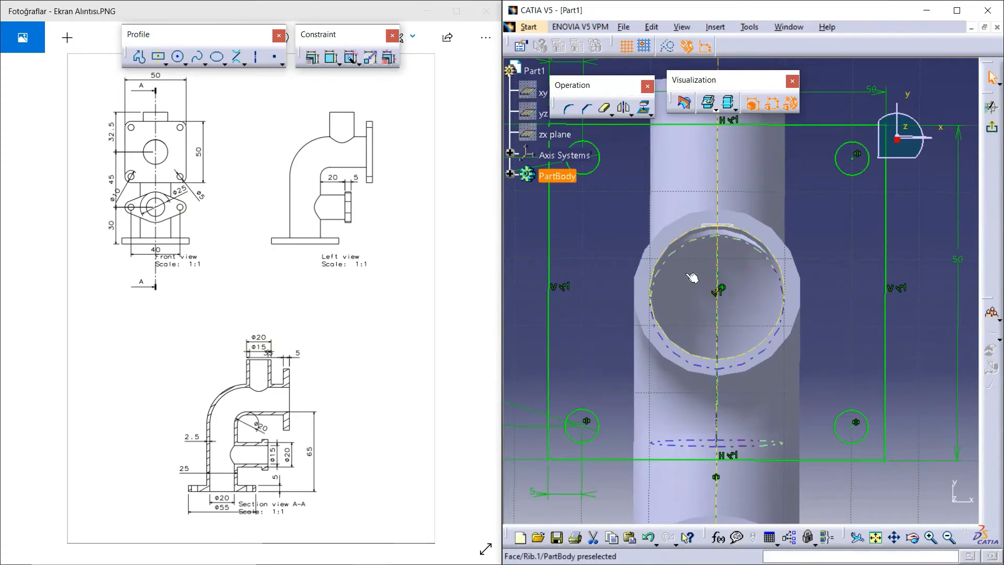
{"action": "key", "text": "Delete"}
{"action": "left_click", "coordinate": [991, 127]}
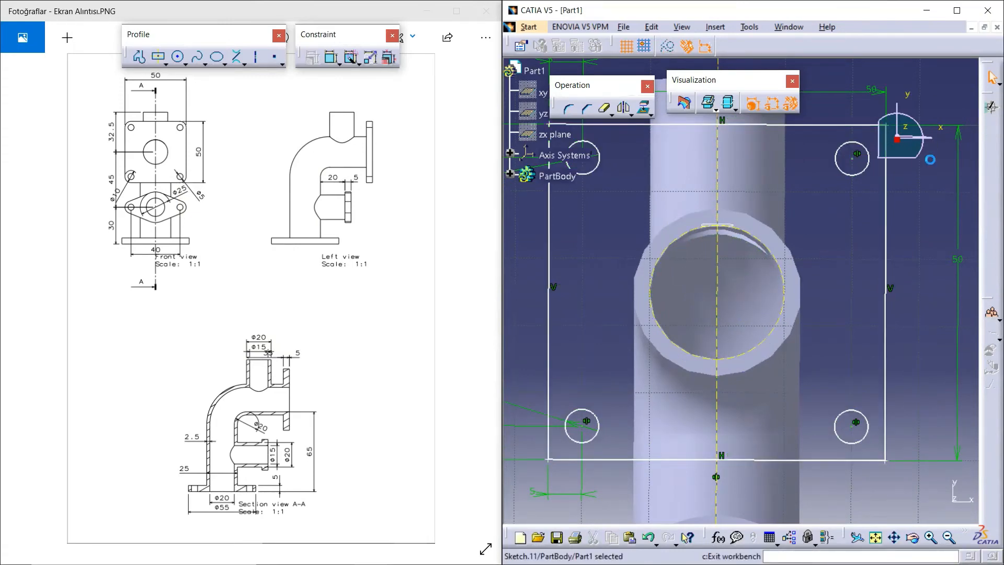
Pad the square flange sketch with its four corner holes to a length of 5 mm
{"action": "mouse_move", "coordinate": [730, 249]}
{"action": "middle_mouse_down"}
{"action": "mouse_move", "coordinate": [690, 245]}
{"action": "mouse_move", "coordinate": [687, 292]}
{"action": "middle_mouse_up"}
{"action": "left_click", "coordinate": [114, 54]}
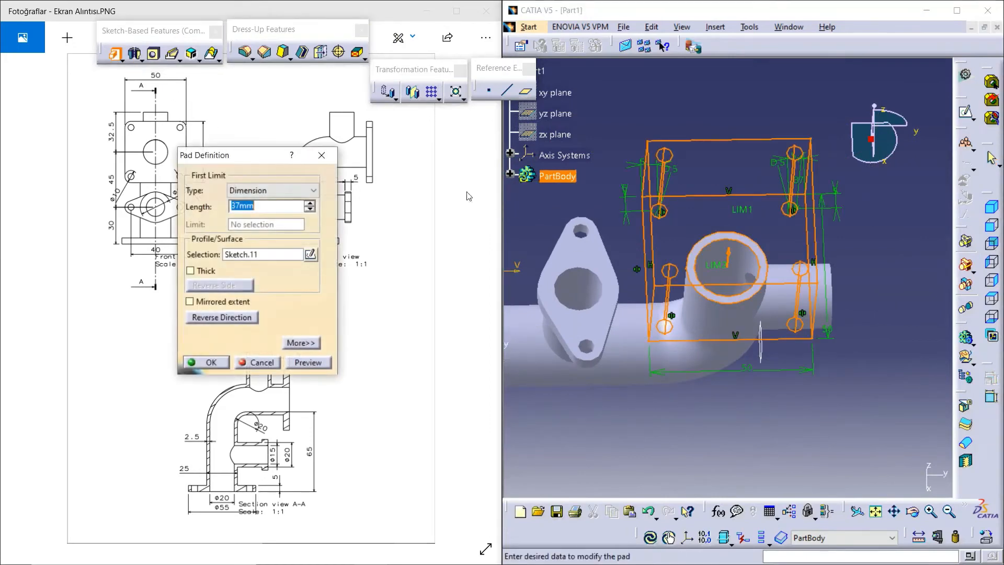
{"action": "type", "text": "5"}
{"action": "left_click", "coordinate": [310, 363]}
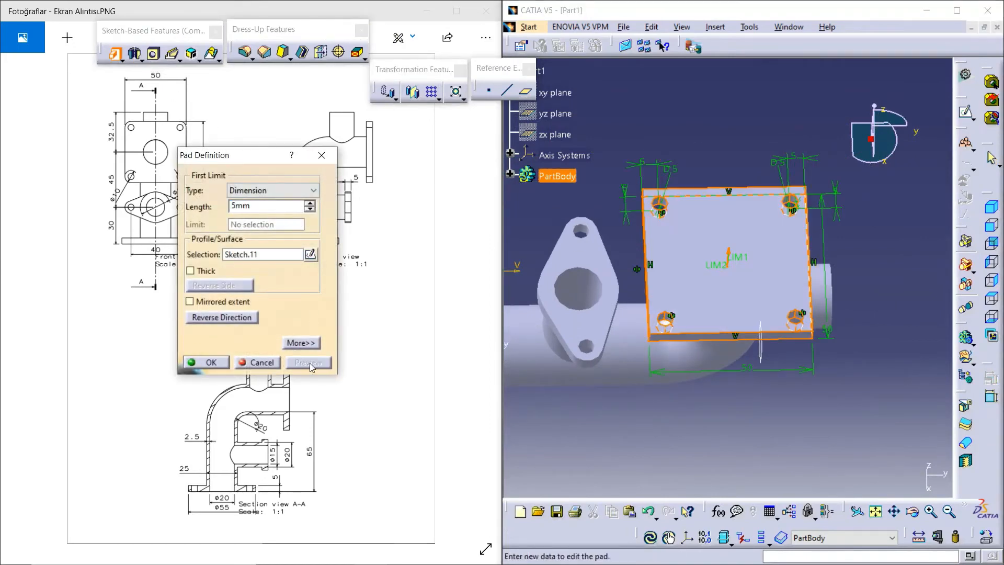
{"action": "left_click", "coordinate": [206, 363]}
{"action": "left_click", "coordinate": [669, 466]}
Apply an edge fillet of 5 mm radius to the four corner edges of the square flange
{"action": "middle_click_drag", "start_coordinate": [661, 424], "coordinate": [698, 384]}
{"action": "left_click", "coordinate": [246, 53]}
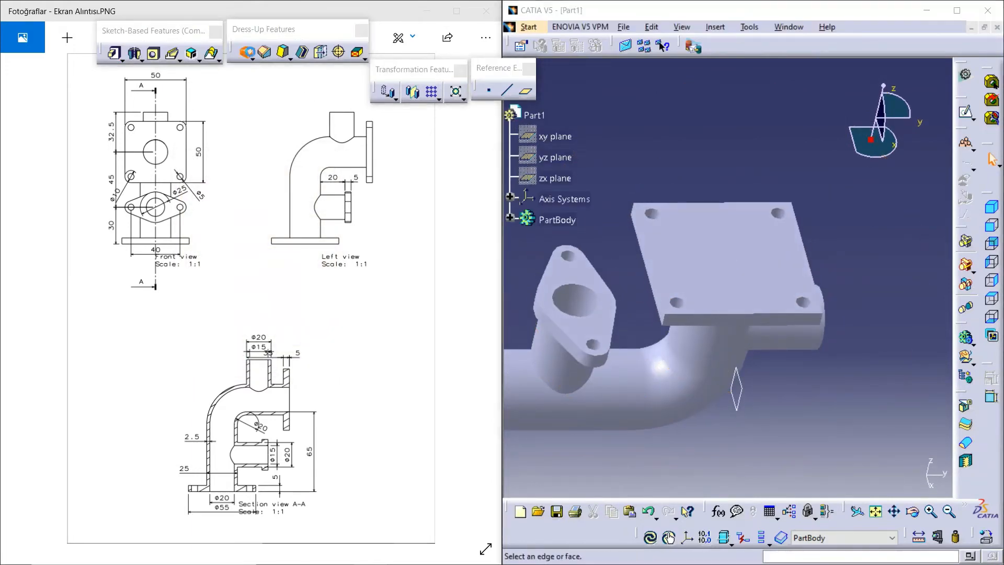
{"action": "left_click", "coordinate": [664, 320]}
{"action": "middle_click_drag", "start_coordinate": [830, 351], "coordinate": [784, 327]}
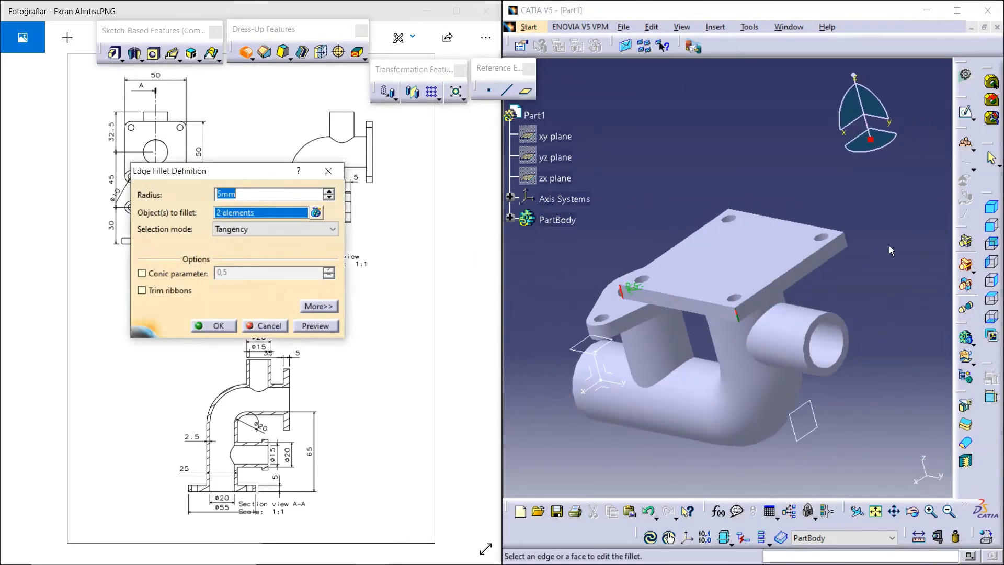
{"action": "middle_click_drag", "start_coordinate": [845, 285], "coordinate": [778, 272]}
{"action": "left_click", "coordinate": [778, 271]}
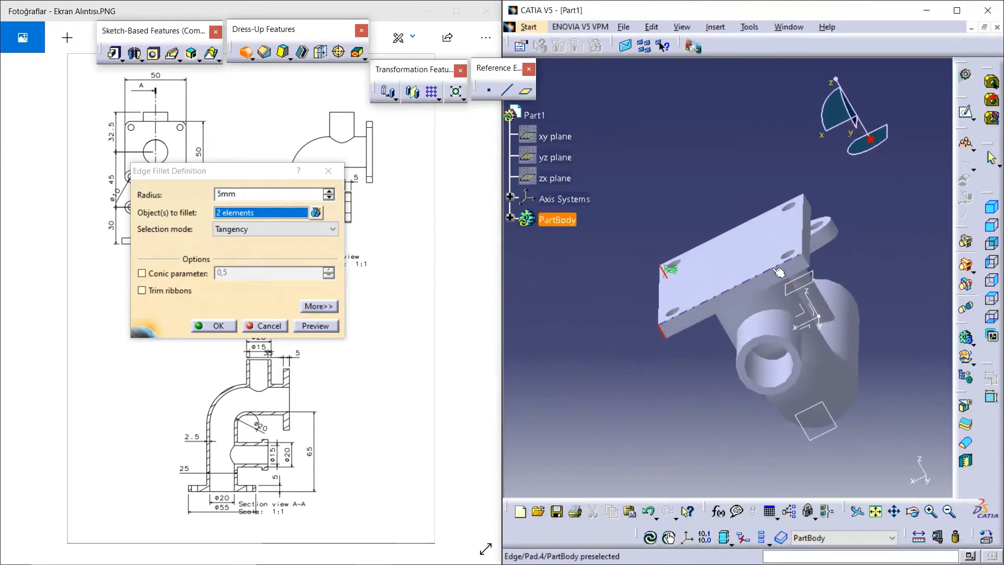
{"action": "left_click", "coordinate": [808, 261]}
{"action": "middle_click_drag", "start_coordinate": [852, 206], "coordinate": [708, 314]}
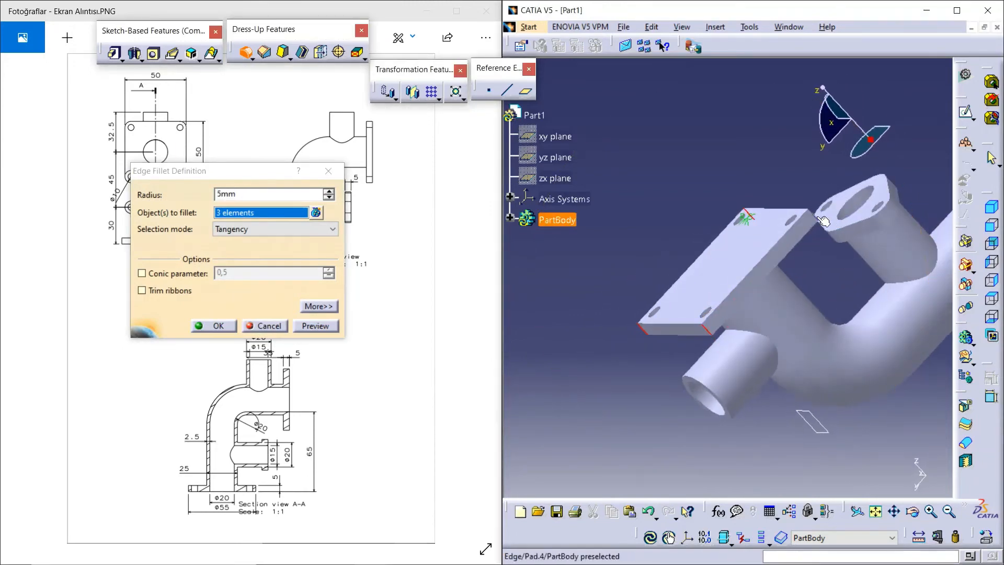
{"action": "left_click", "coordinate": [811, 213]}
{"action": "left_click", "coordinate": [332, 326]}
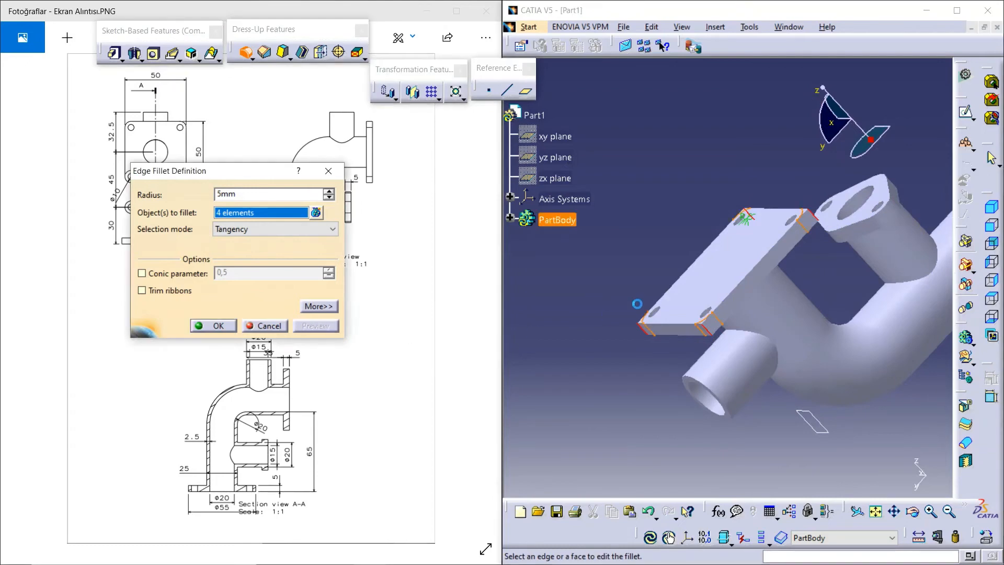
{"action": "middle_click_drag", "start_coordinate": [816, 272], "coordinate": [860, 384]}
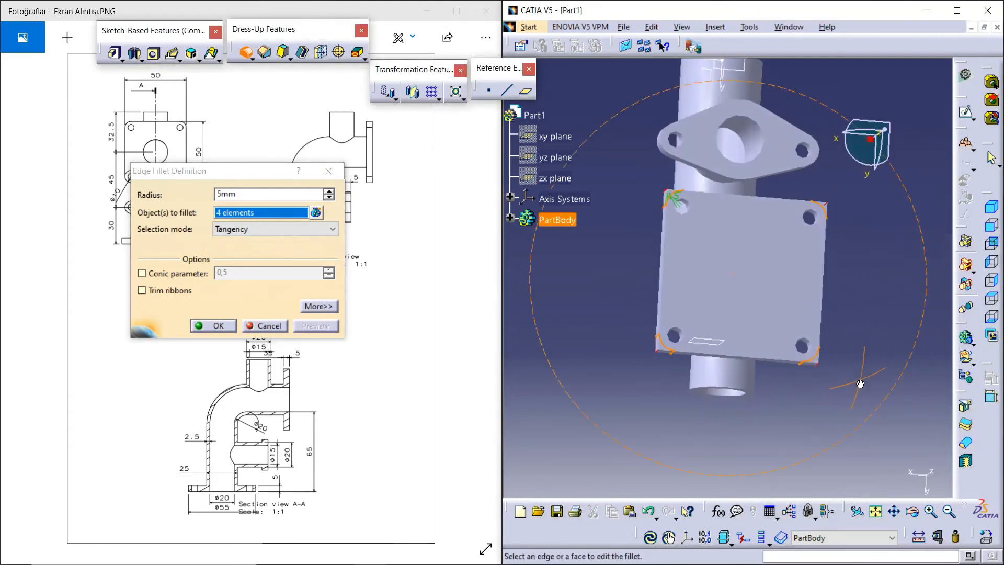
{"action": "left_click", "coordinate": [204, 325]}
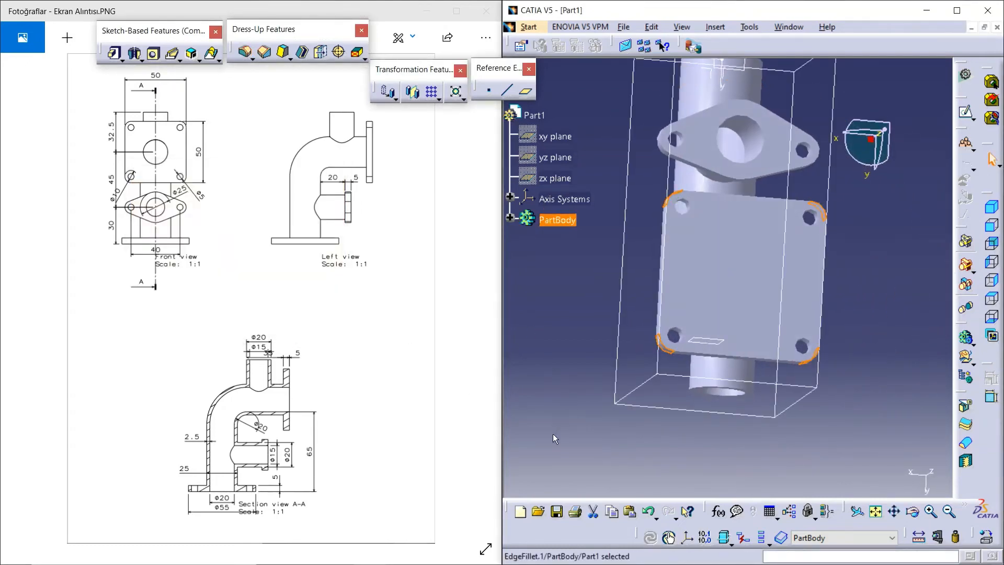
Start a sketch on the square flange's outer face and project the flange's upper edge as construction geometry
{"action": "left_click", "coordinate": [965, 111]}
{"action": "left_click", "coordinate": [784, 293]}
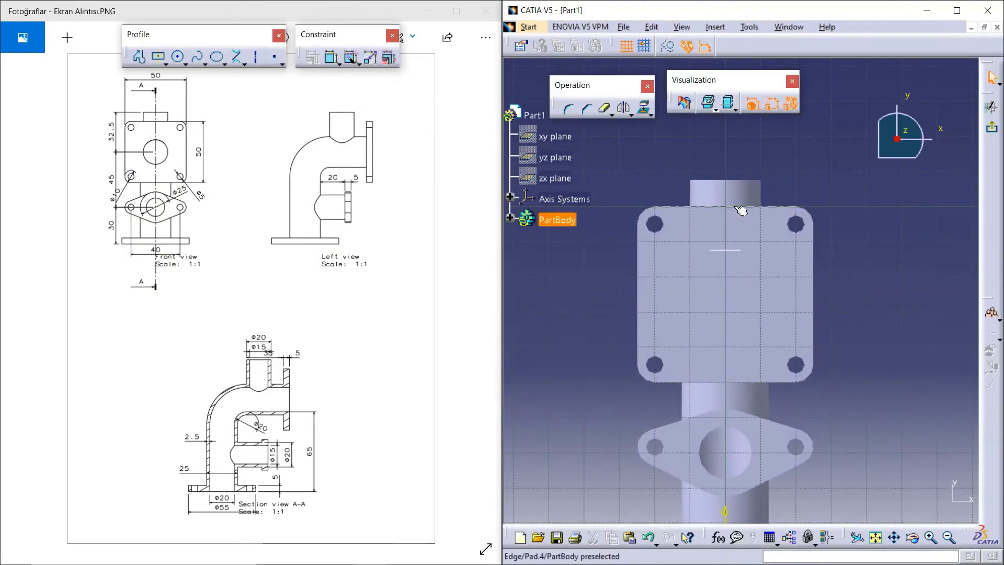
{"action": "left_click", "coordinate": [736, 207]}
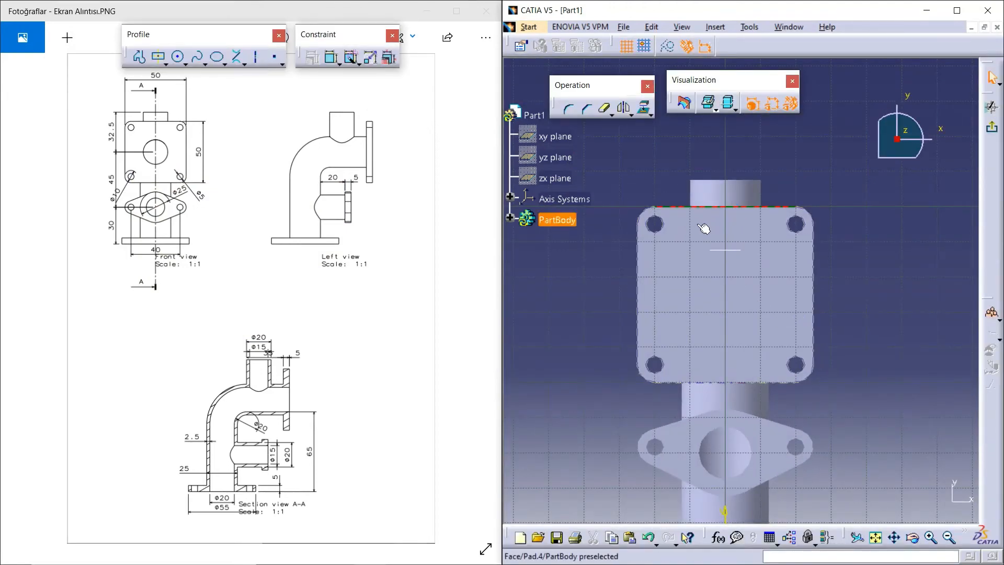
{"action": "left_click", "coordinate": [644, 108]}
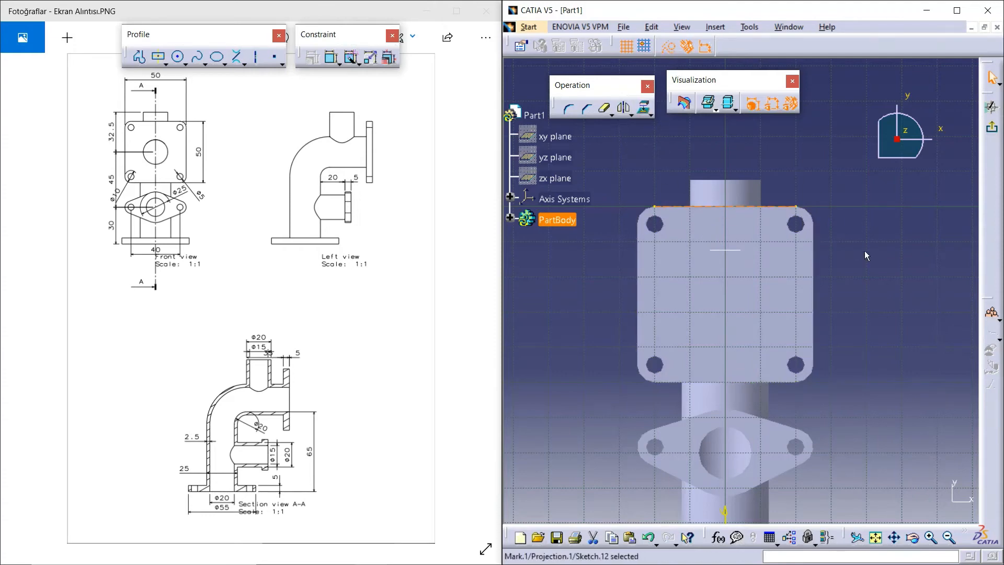
Sketch a circle on the vertical axis near the square flange's centre and set its diameter to 20 mm
{"action": "left_click", "coordinate": [178, 57]}
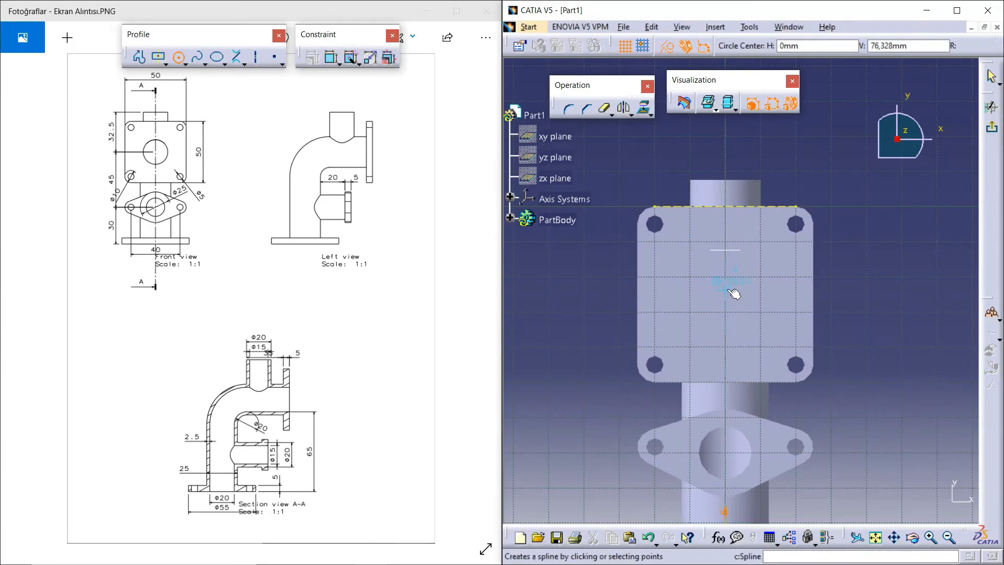
{"action": "left_click", "coordinate": [732, 287]}
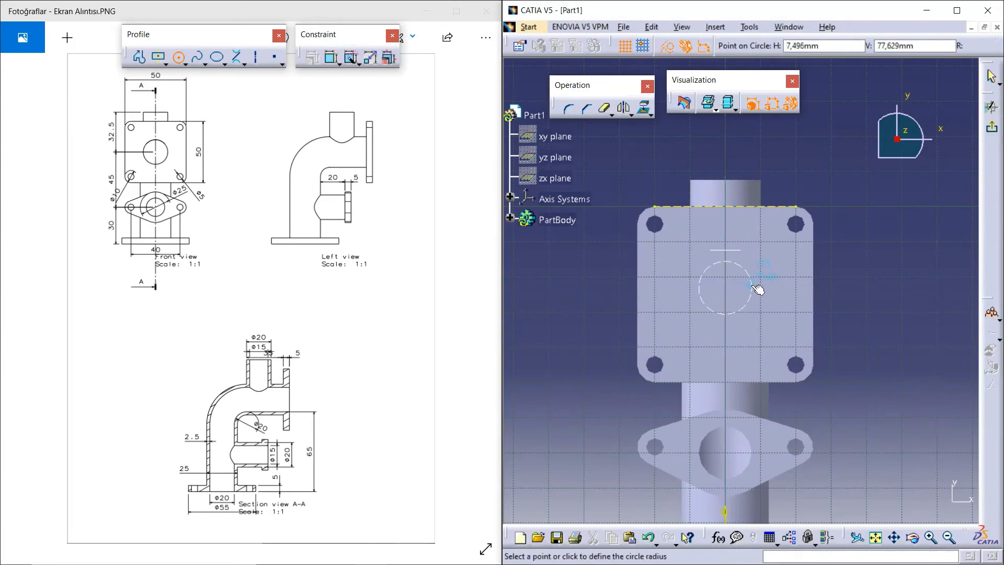
{"action": "left_click", "coordinate": [758, 289]}
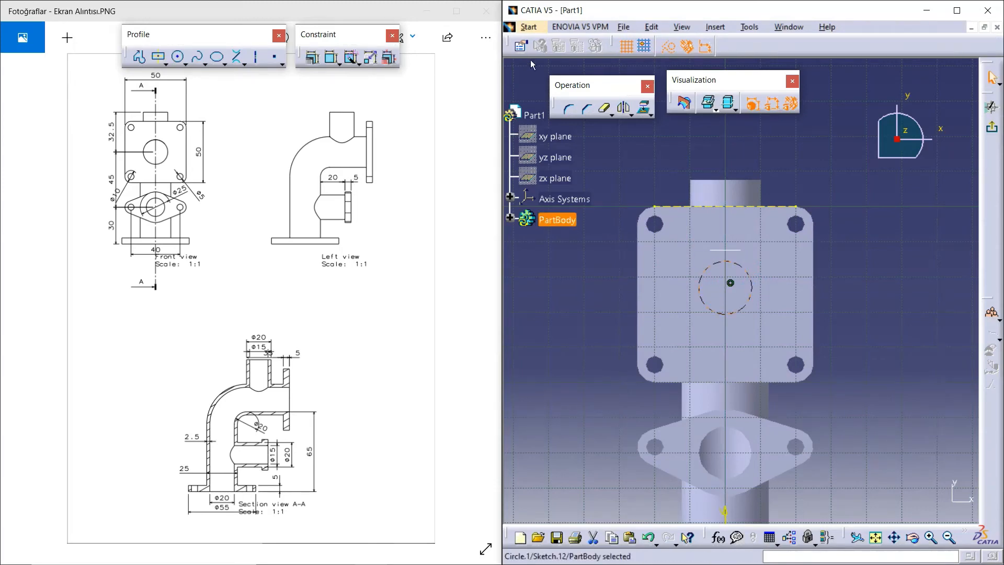
{"action": "left_click", "coordinate": [337, 59]}
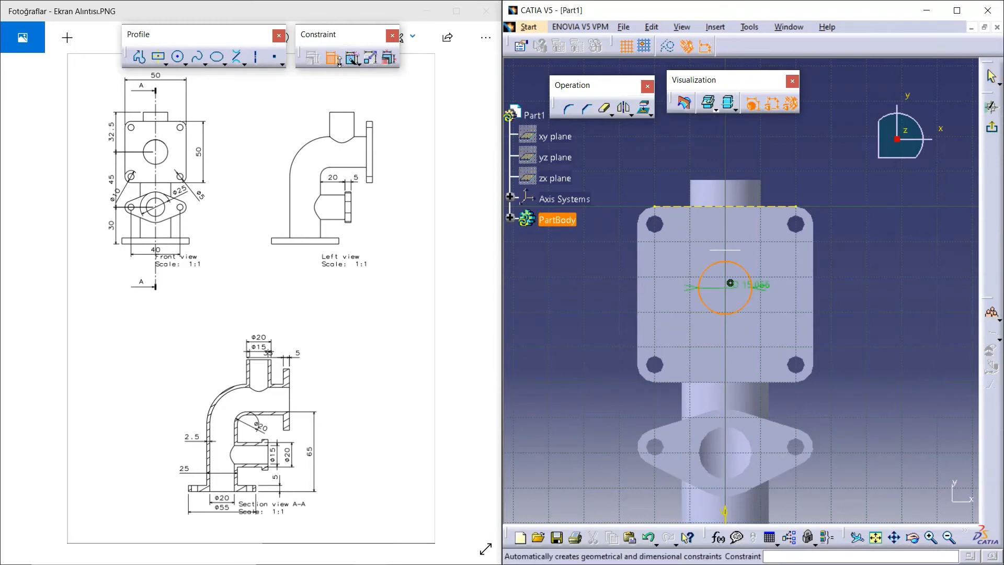
{"action": "left_click", "coordinate": [870, 271]}
{"action": "double_click", "coordinate": [870, 270]}
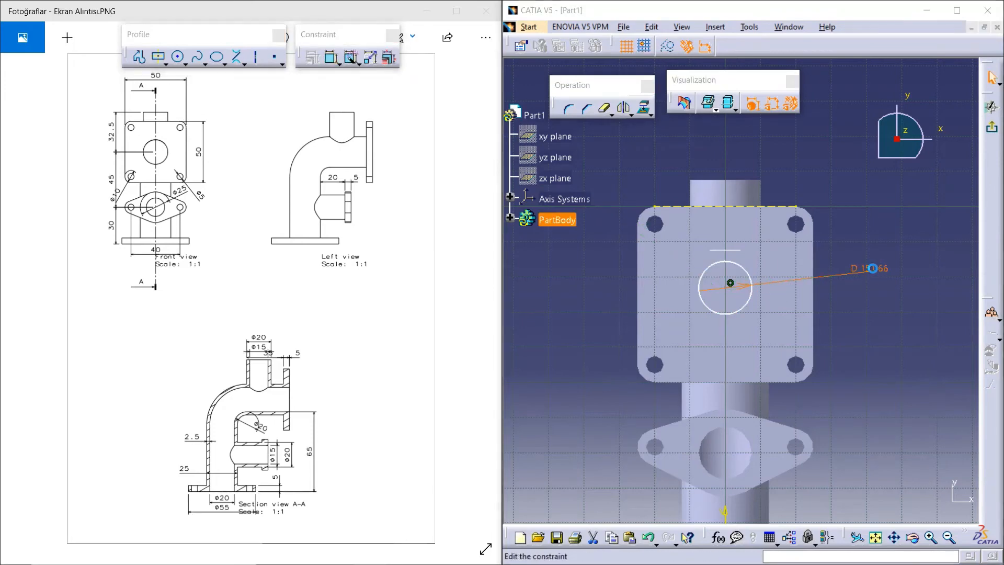
{"action": "left_click", "coordinate": [864, 426]}
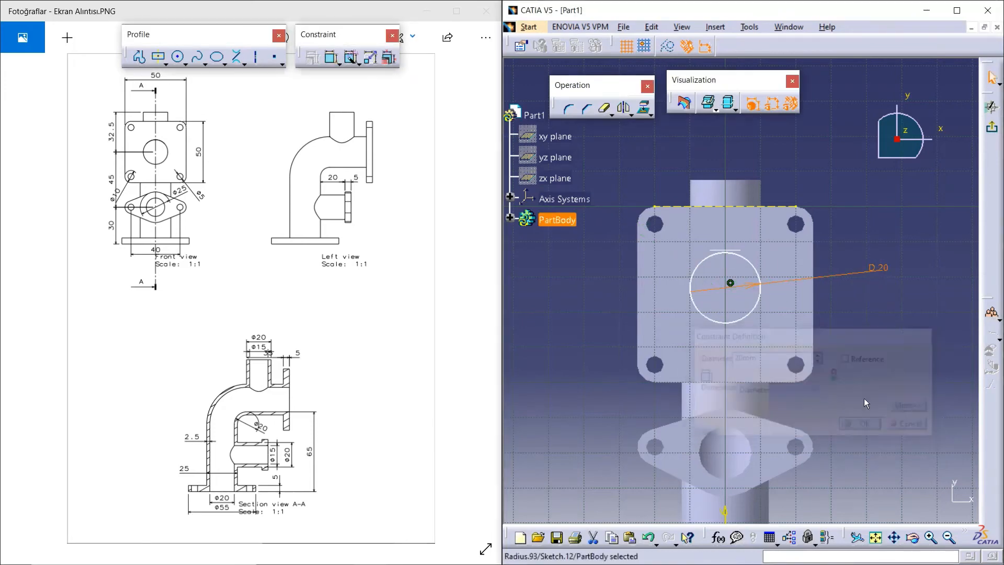
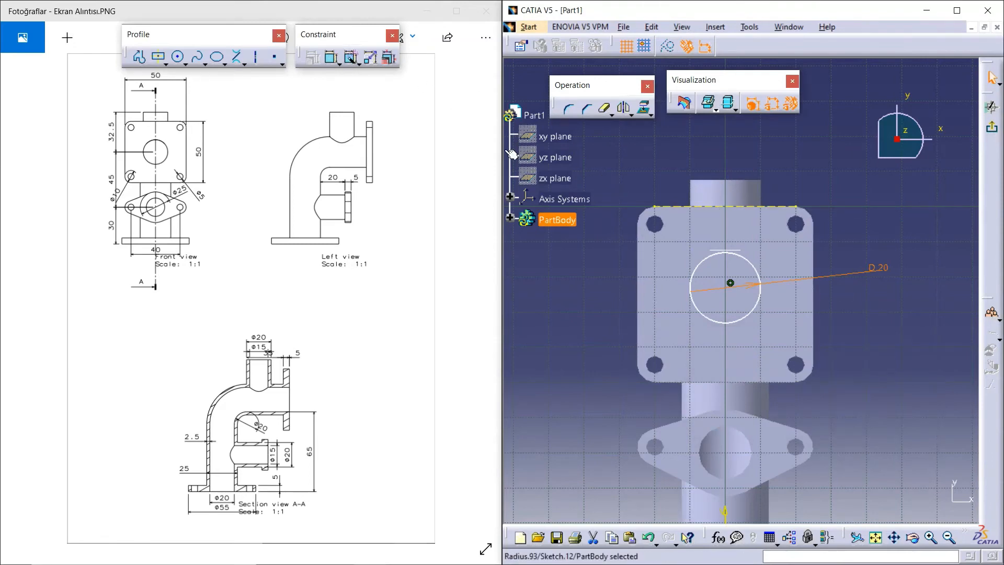
Dimension the circle's centre from the projected upper edge, set the distance to 25 mm, and finish the sketch
{"action": "left_click", "coordinate": [333, 59]}
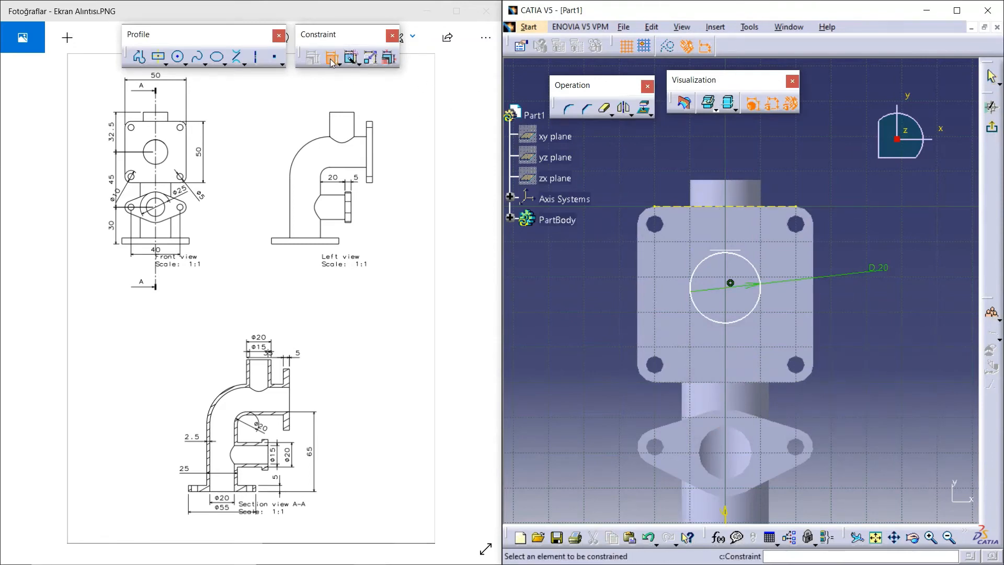
{"action": "left_click", "coordinate": [719, 206]}
{"action": "left_click", "coordinate": [730, 284]}
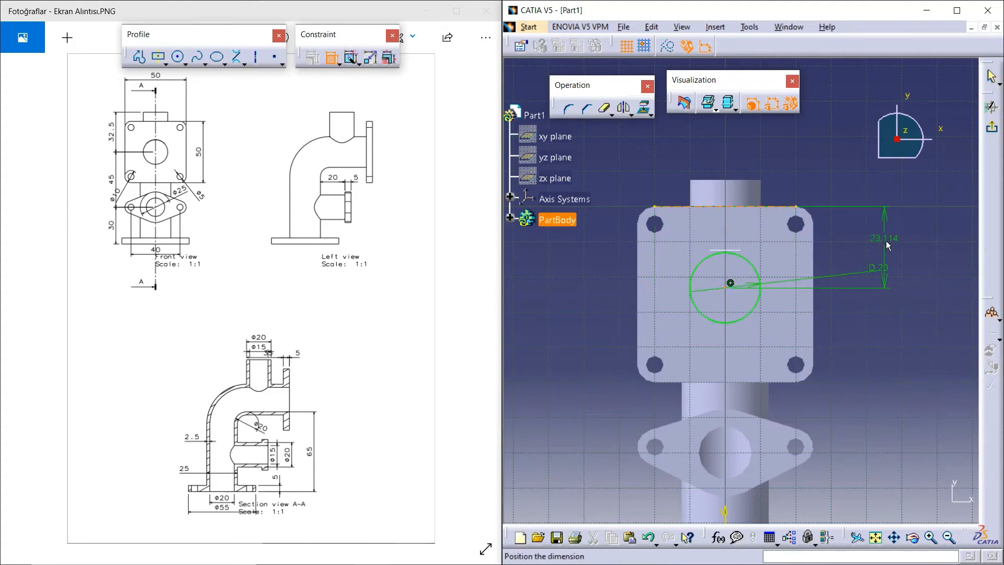
{"action": "left_click", "coordinate": [900, 243]}
{"action": "double_click", "coordinate": [907, 246]}
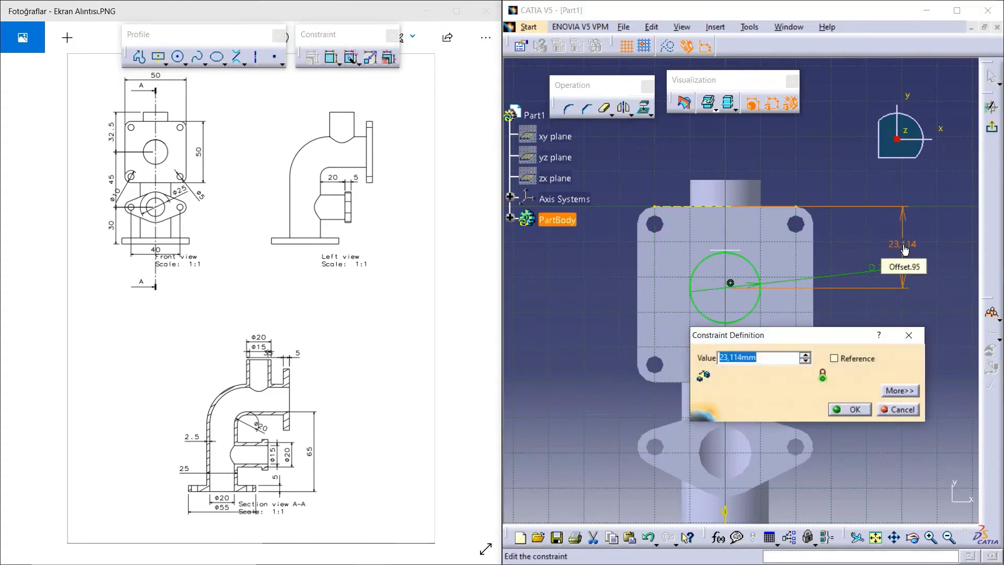
{"action": "type", "text": "25"}
{"action": "key", "text": "Return"}
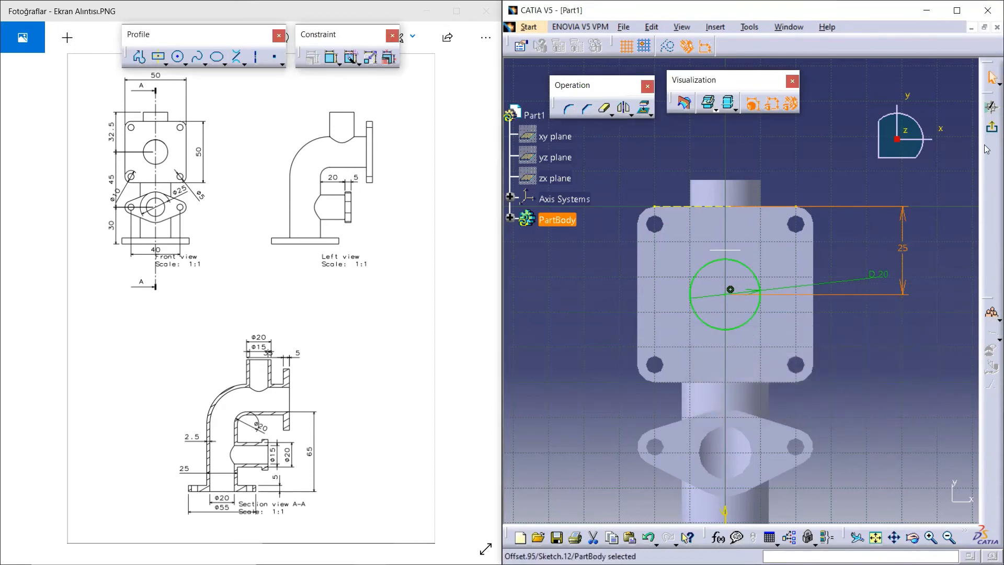
{"action": "left_click", "coordinate": [989, 126]}
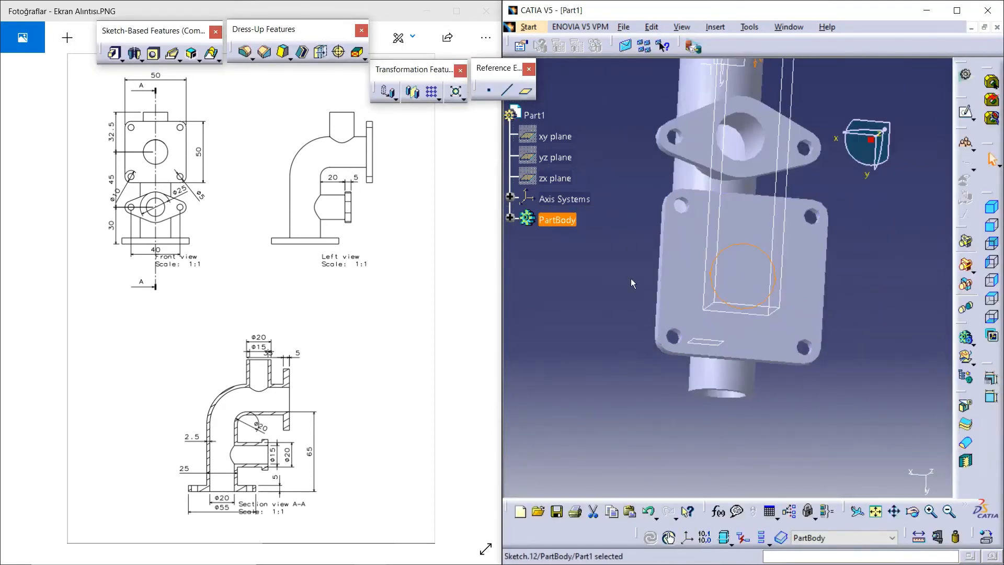
Cut the 20 mm circle through the square flange as a pocket 5 mm deep
{"action": "mouse_move", "coordinate": [614, 281]}
{"action": "middle_mouse_down"}
{"action": "mouse_move", "coordinate": [781, 218]}
{"action": "mouse_move", "coordinate": [777, 198]}
{"action": "middle_mouse_up"}
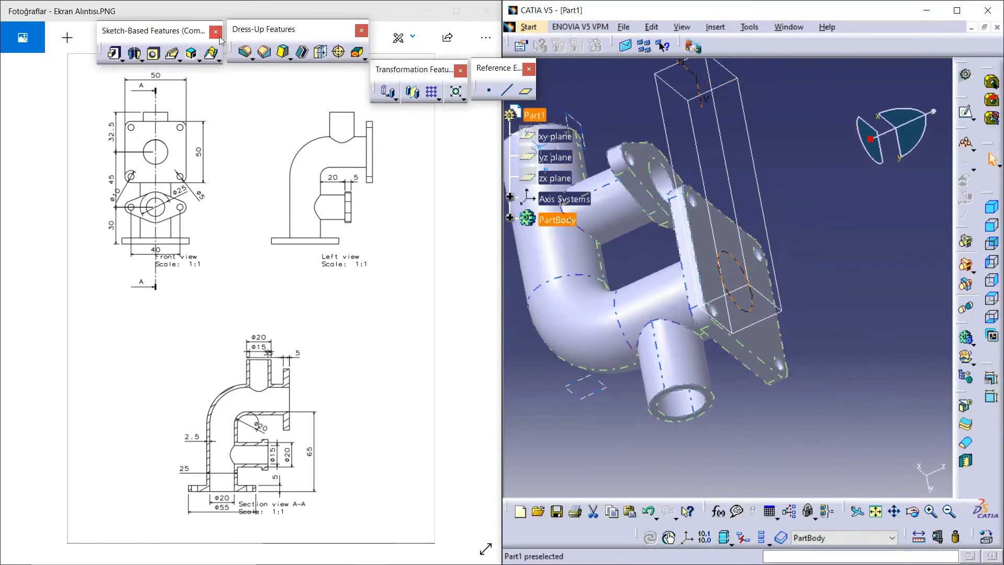
{"action": "left_click", "coordinate": [121, 65]}
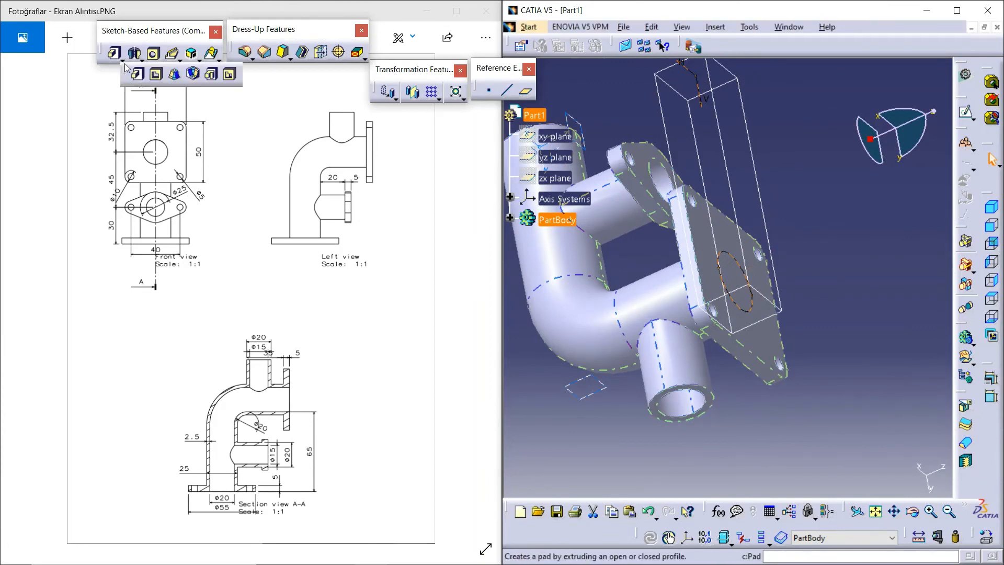
{"action": "left_click", "coordinate": [156, 75]}
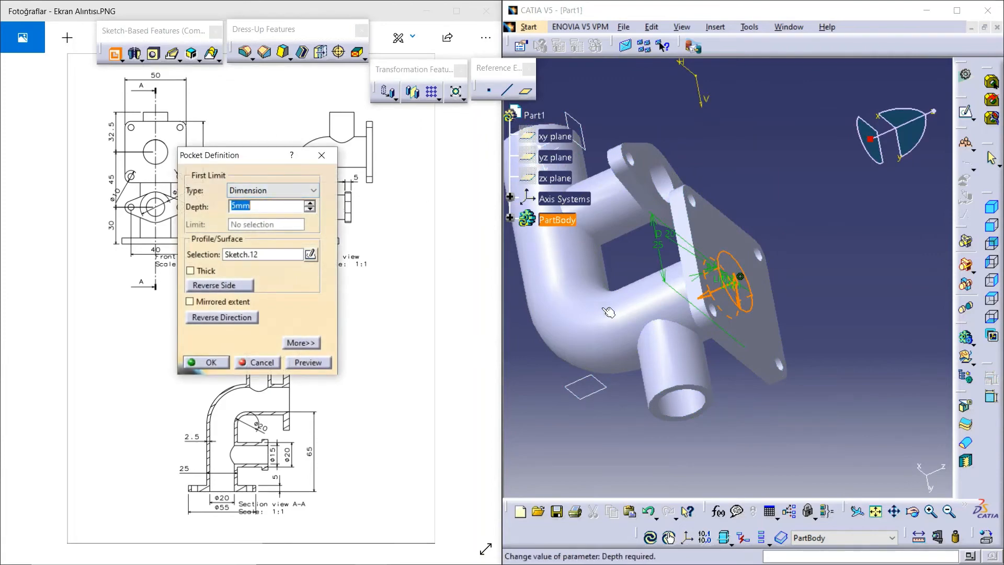
{"action": "left_click", "coordinate": [325, 363]}
{"action": "middle_click_drag", "start_coordinate": [745, 317], "coordinate": [727, 282]}
{"action": "left_click", "coordinate": [200, 362]}
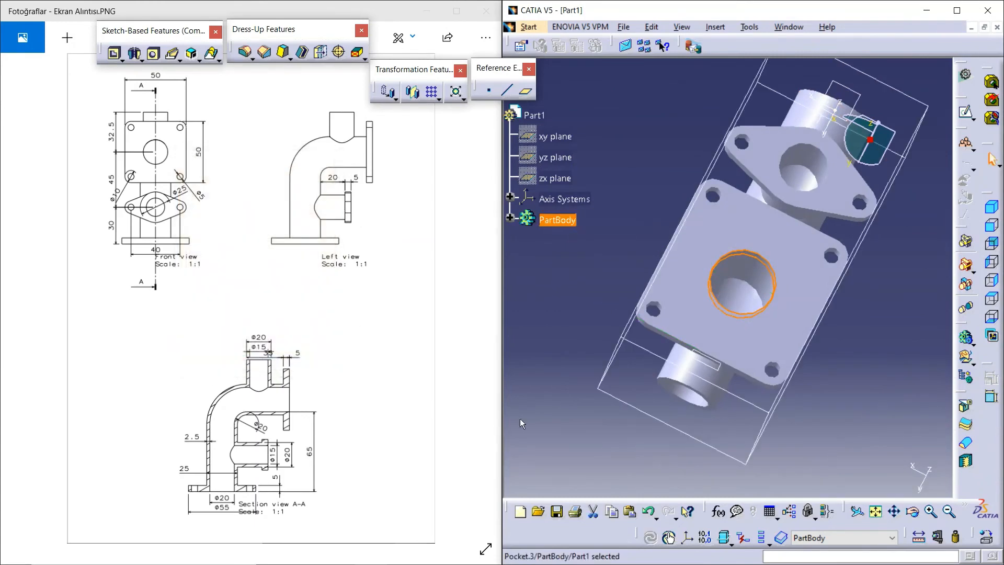
Start a sketch on the ring-shaped end face of the pipe and draw two concentric circles about 44 mm and 33 mm in diameter at the origin
{"action": "middle_click_drag", "start_coordinate": [581, 293], "coordinate": [725, 409]}
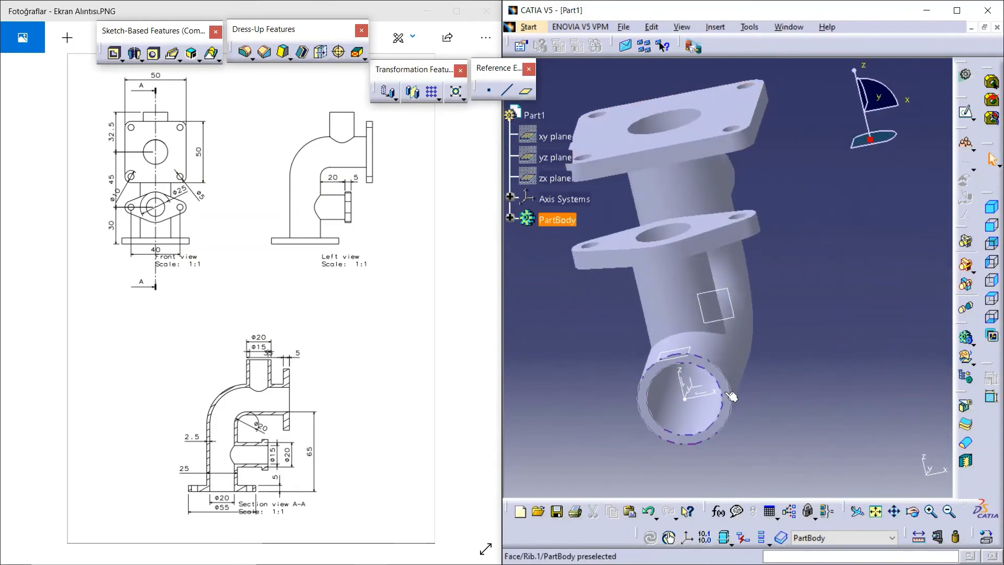
{"action": "left_click", "coordinate": [731, 396]}
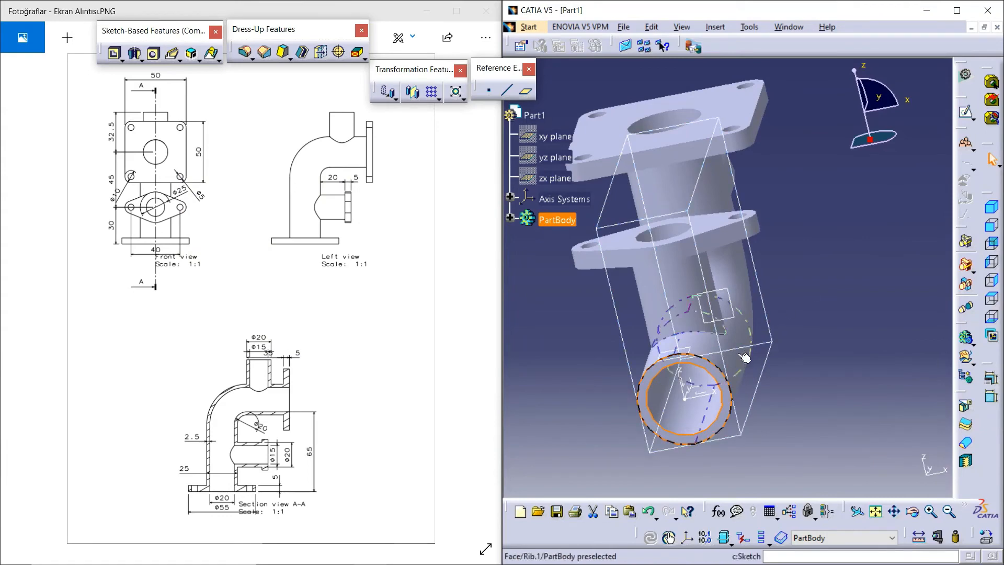
{"action": "left_click", "coordinate": [966, 112]}
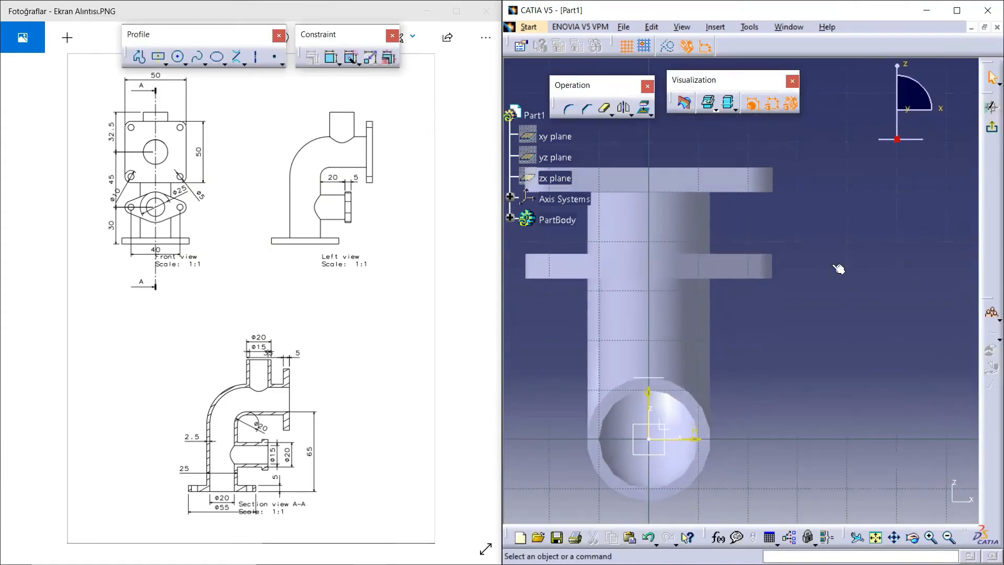
{"action": "mouse_move", "coordinate": [764, 356]}
{"action": "middle_mouse_down"}
{"action": "mouse_move", "coordinate": [831, 313]}
{"action": "mouse_move", "coordinate": [842, 275]}
{"action": "middle_mouse_up"}
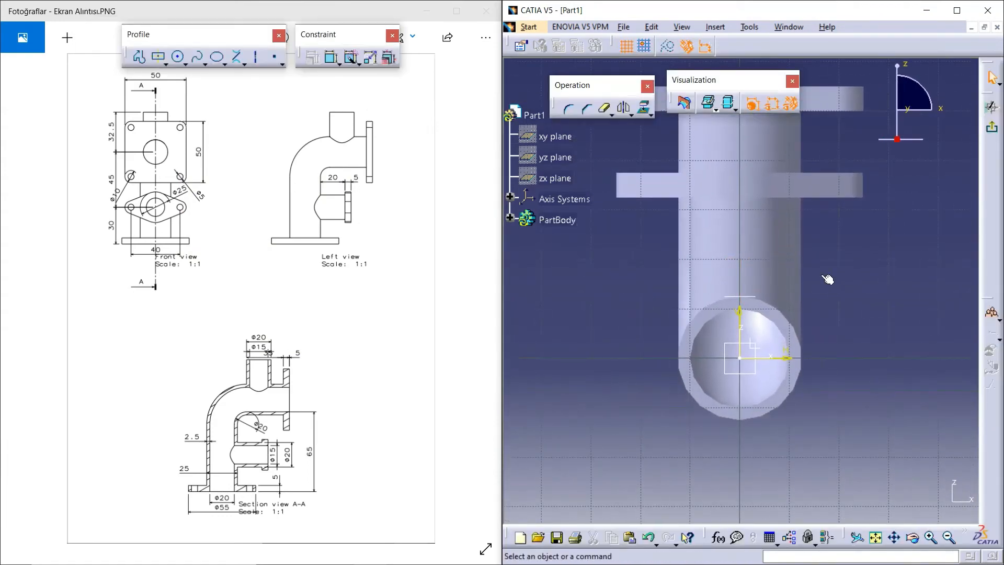
{"action": "left_click", "coordinate": [177, 56]}
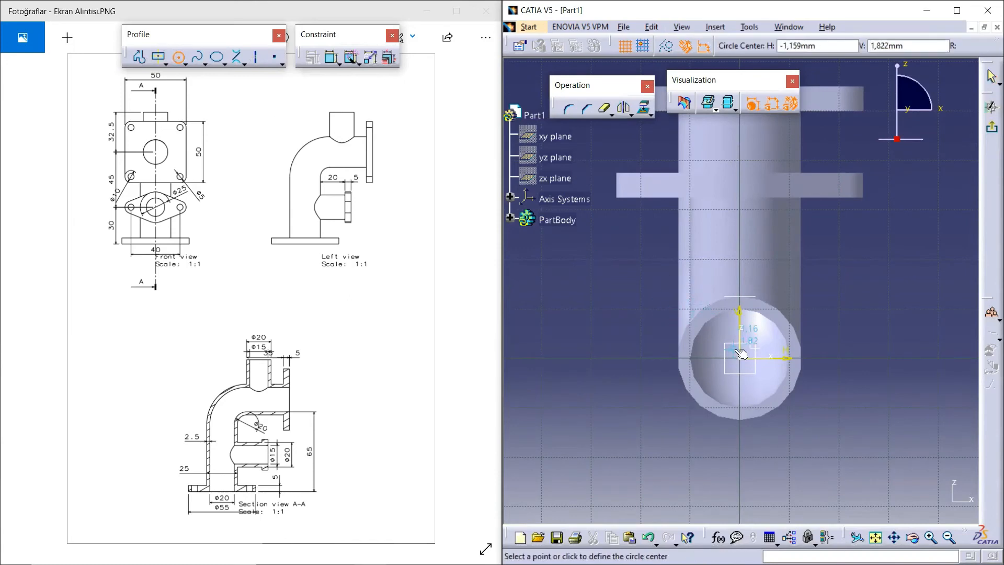
{"action": "left_click", "coordinate": [742, 359]}
{"action": "left_click", "coordinate": [816, 281]}
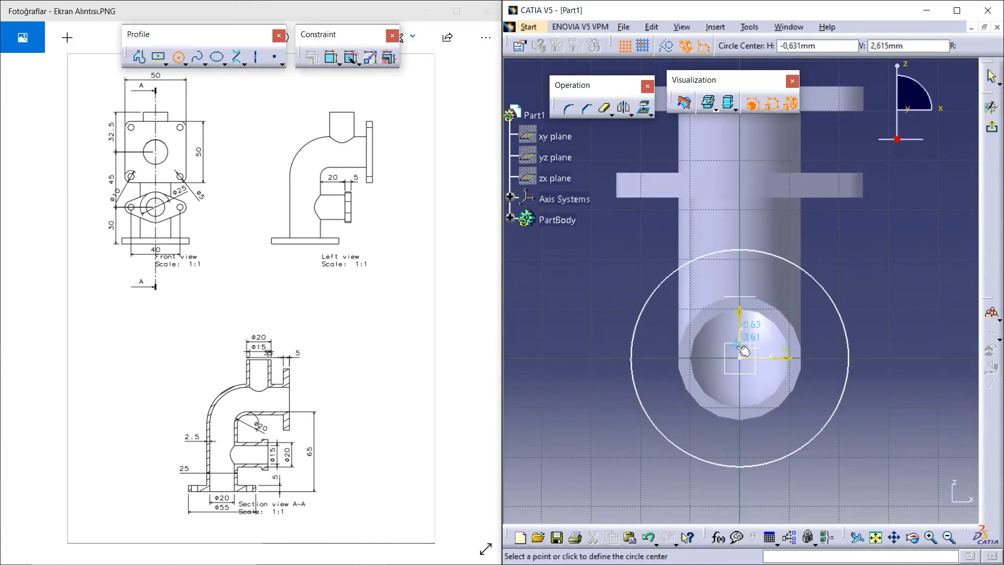
{"action": "left_click", "coordinate": [741, 360]}
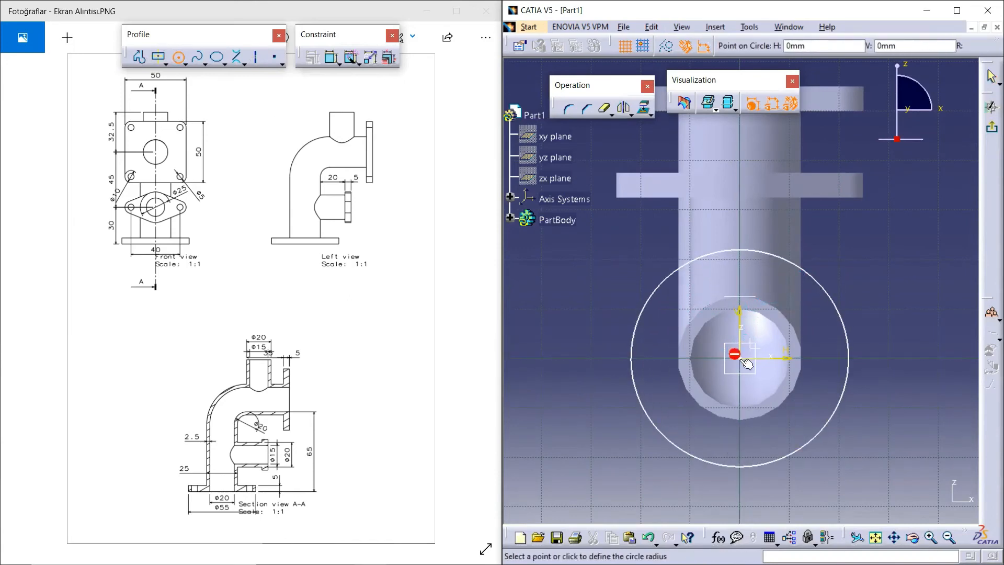
{"action": "left_click", "coordinate": [787, 291]}
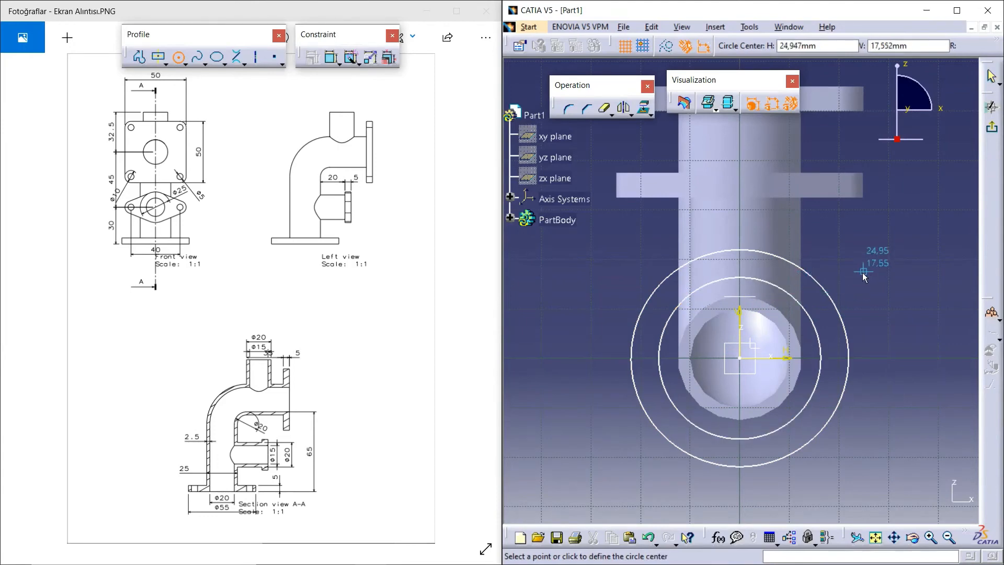
{"action": "left_click", "coordinate": [179, 58]}
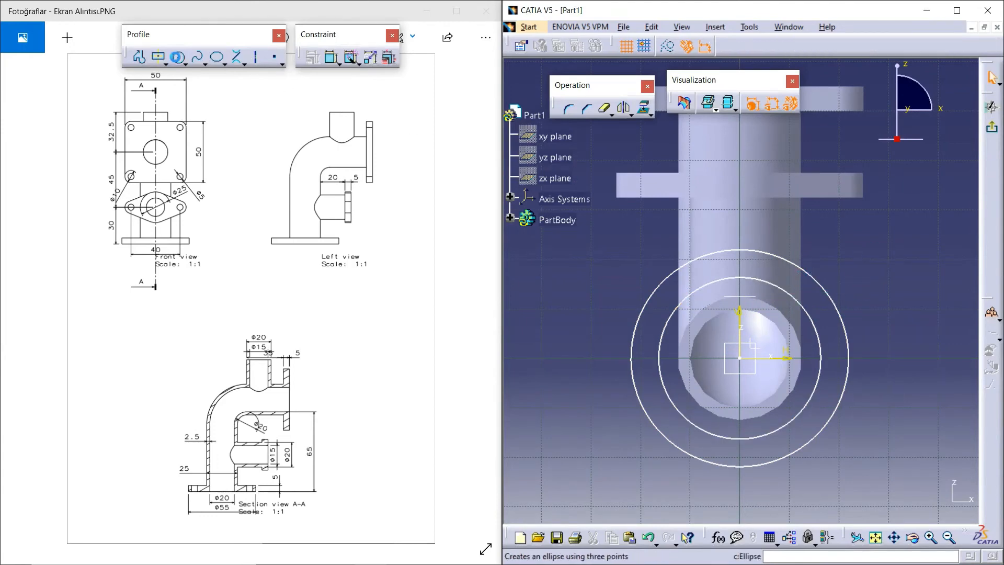
Dimension the diameters of both concentric circles
{"action": "left_click", "coordinate": [329, 60]}
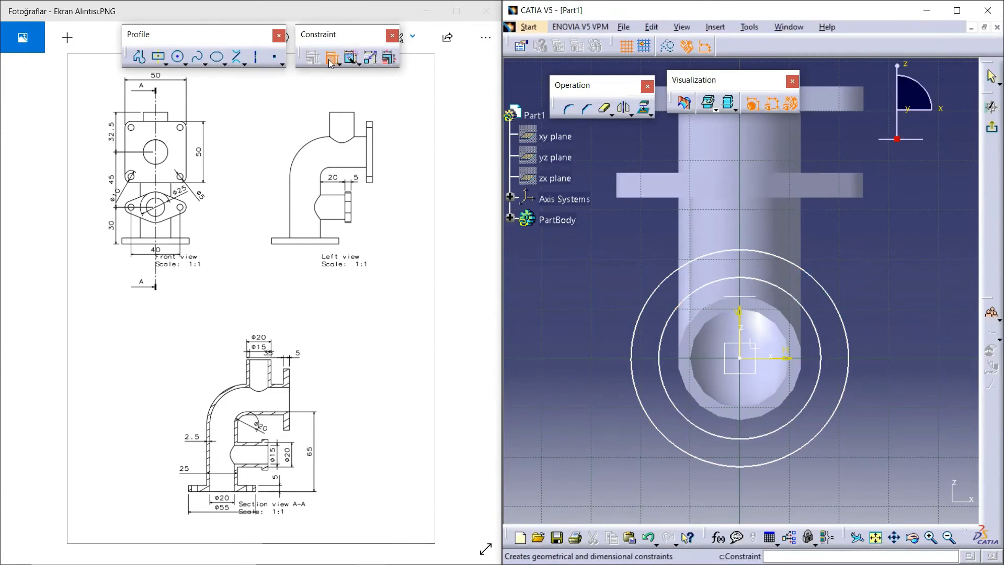
{"action": "left_click", "coordinate": [816, 280]}
{"action": "left_click", "coordinate": [901, 248]}
{"action": "left_click", "coordinate": [819, 345]}
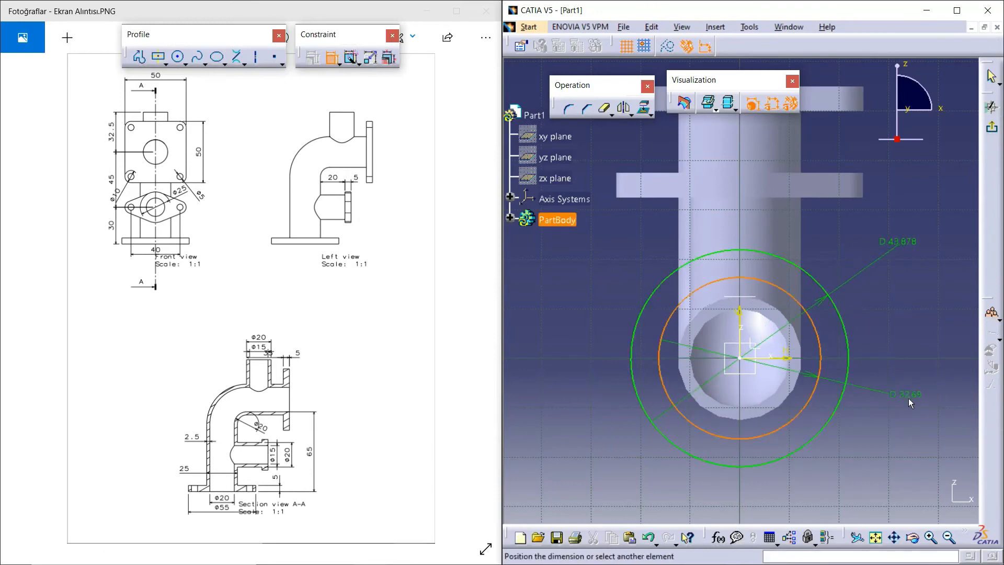
{"action": "left_click", "coordinate": [908, 398]}
Set the outer circle's diameter to 55 mm and the inner circle's diameter to 45 mm
{"action": "double_click", "coordinate": [891, 244]}
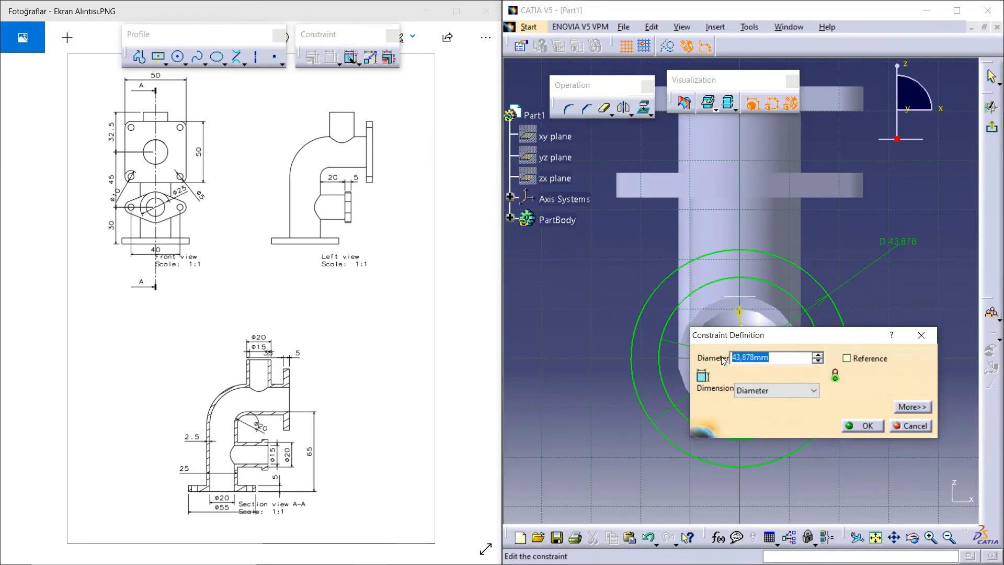
{"action": "type", "text": "55"}
{"action": "left_click", "coordinate": [866, 426]}
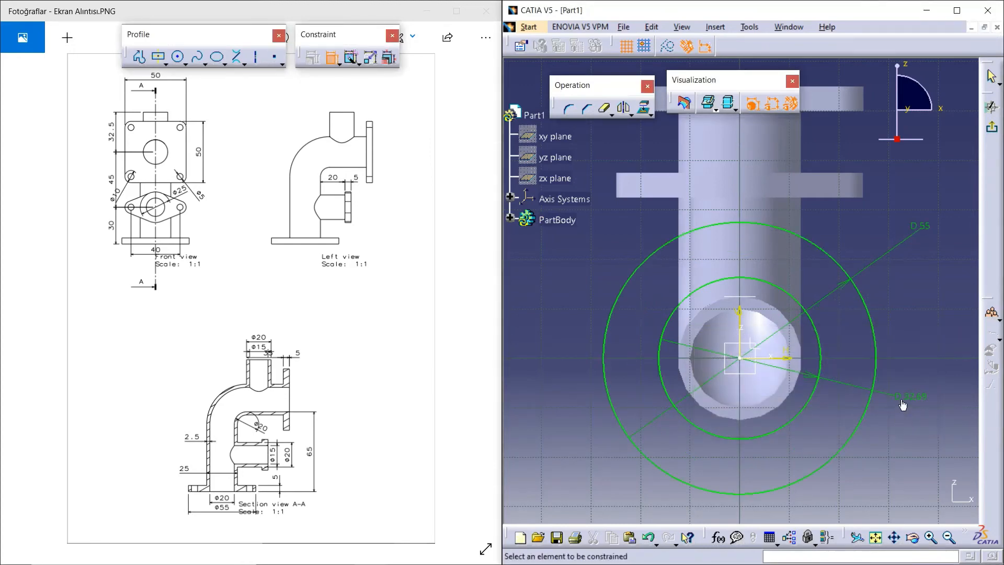
{"action": "double_click", "coordinate": [907, 398]}
{"action": "type", "text": "45"}
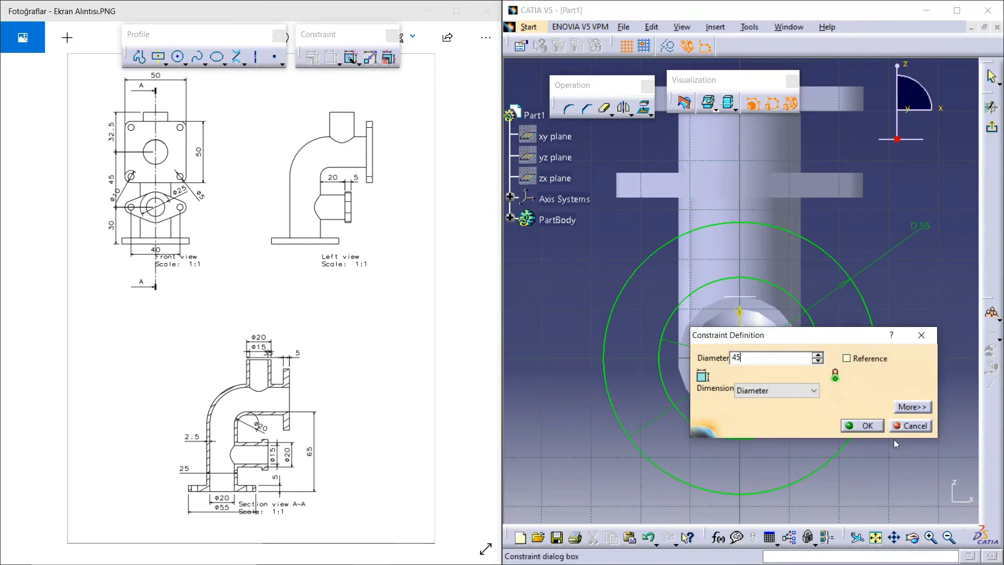
{"action": "key", "text": "Return"}
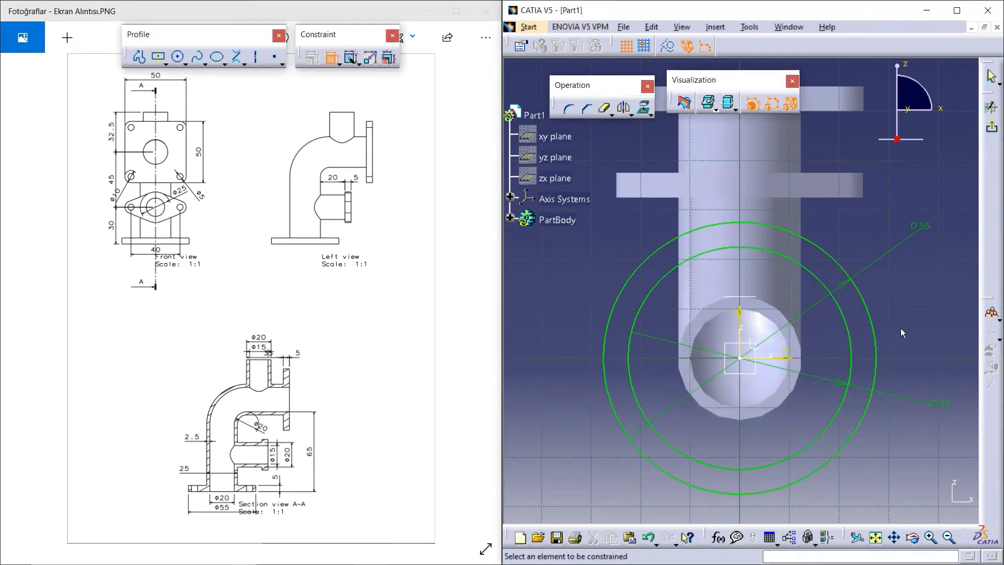
{"action": "left_click", "coordinate": [333, 57]}
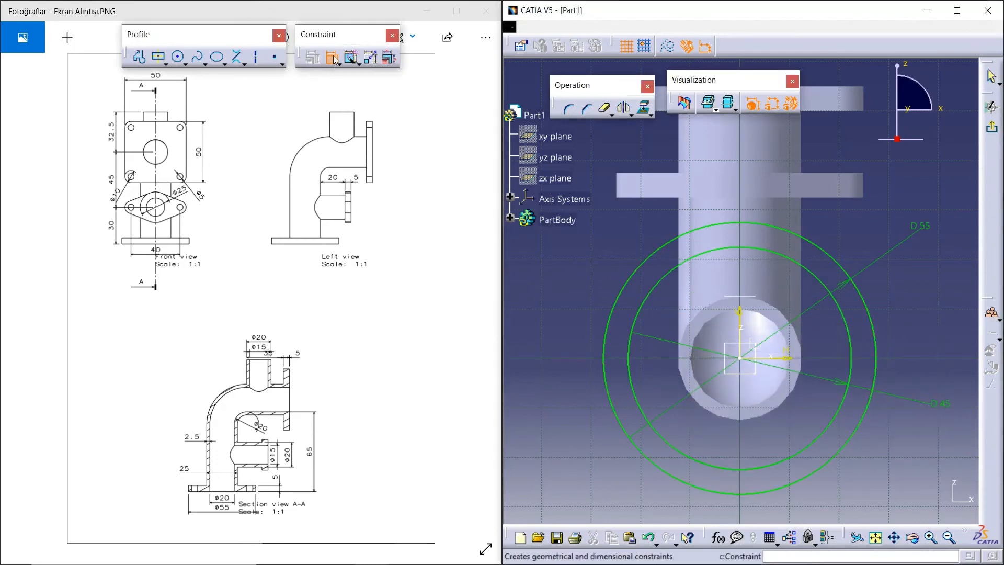
Convert the 45 mm circle to construction geometry and sketch a circle about 4.5 mm in diameter where it crosses the upper vertical axis
{"action": "left_click", "coordinate": [773, 251]}
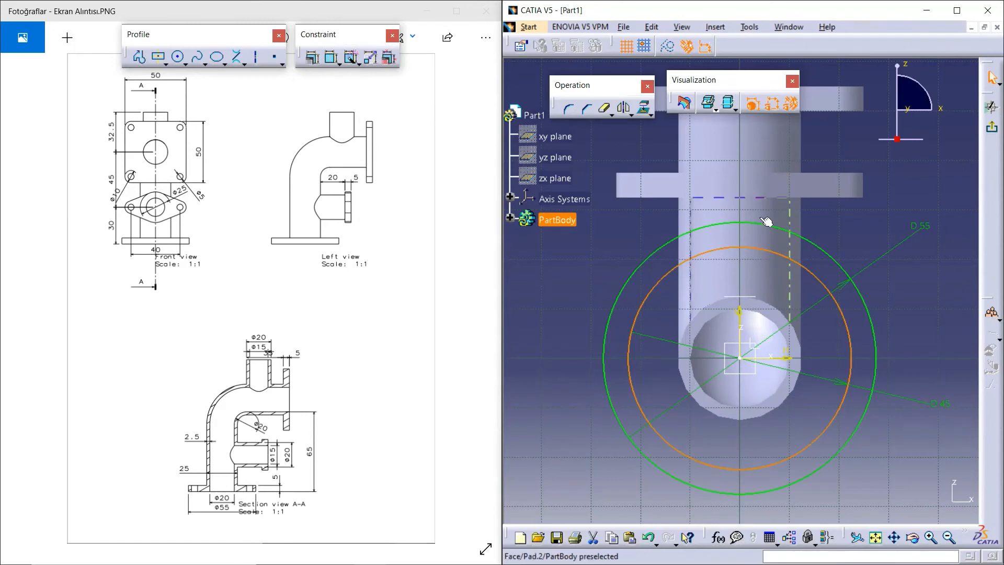
{"action": "left_click", "coordinate": [669, 47]}
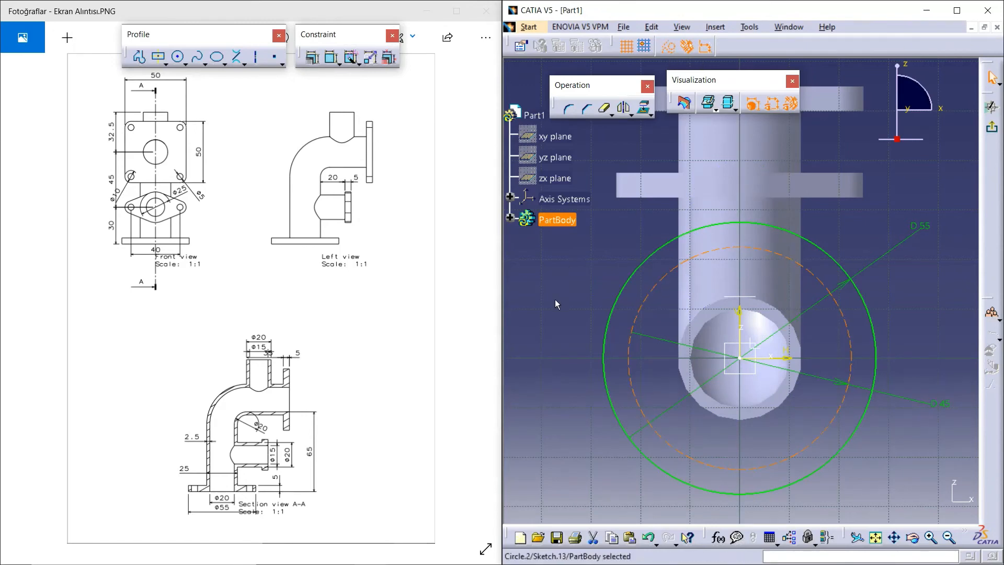
{"action": "left_click", "coordinate": [177, 57]}
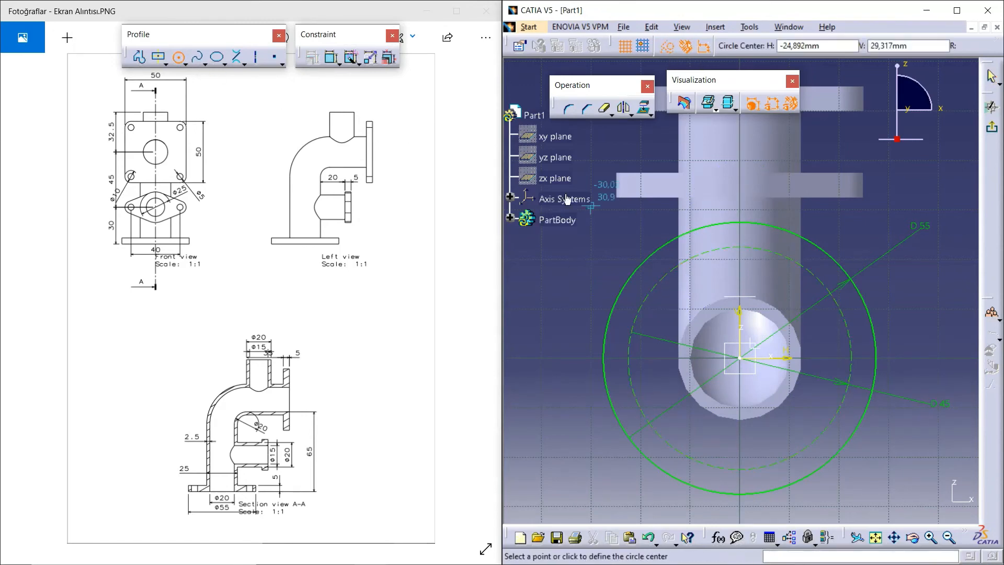
{"action": "left_click", "coordinate": [747, 252]}
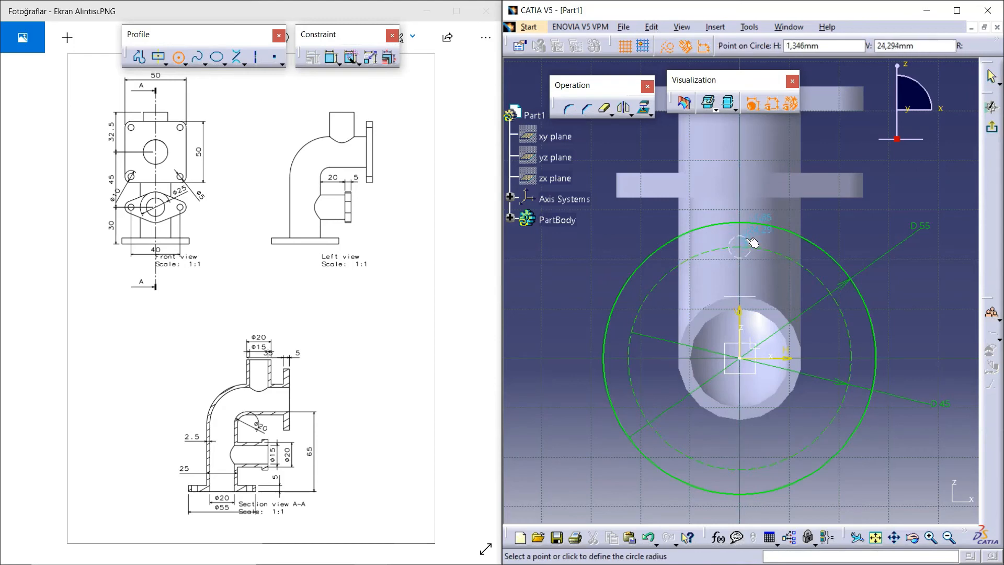
{"action": "left_click", "coordinate": [753, 241]}
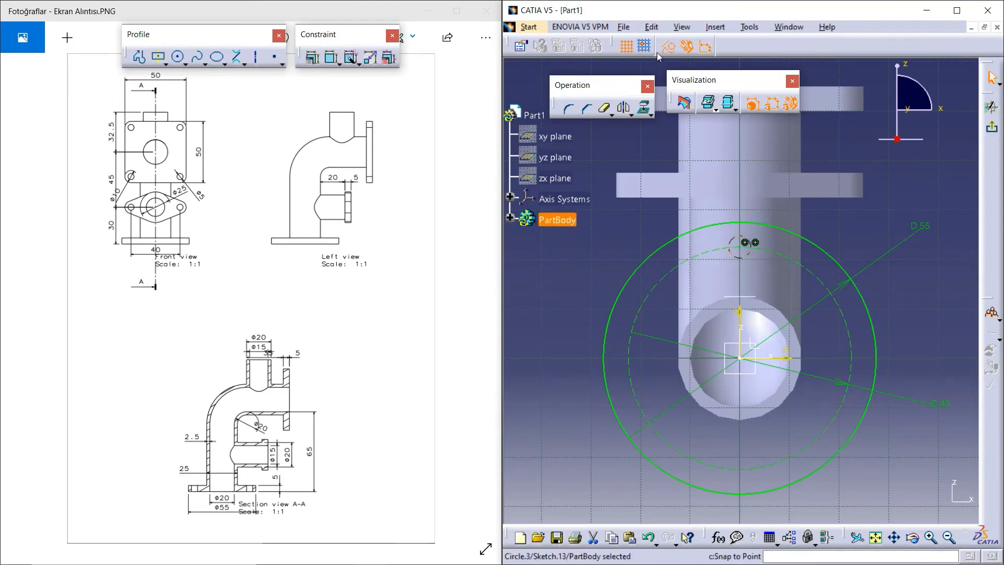
Dimension the small bolt-hole circle and set its diameter to 5 mm
{"action": "left_click", "coordinate": [332, 58]}
{"action": "left_click", "coordinate": [732, 253]}
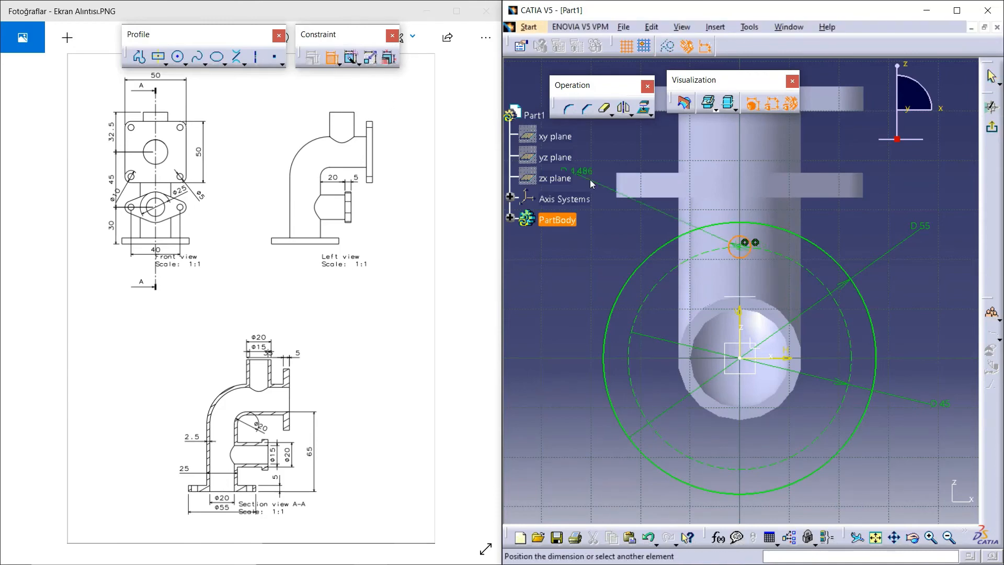
{"action": "left_click", "coordinate": [863, 219]}
{"action": "double_click", "coordinate": [859, 215]}
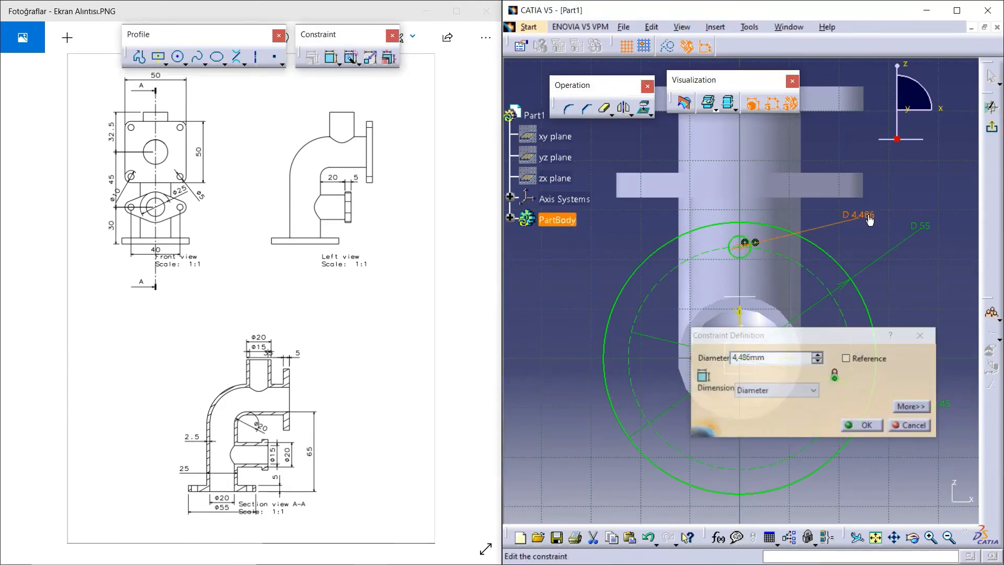
{"action": "left_click", "coordinate": [694, 360]}
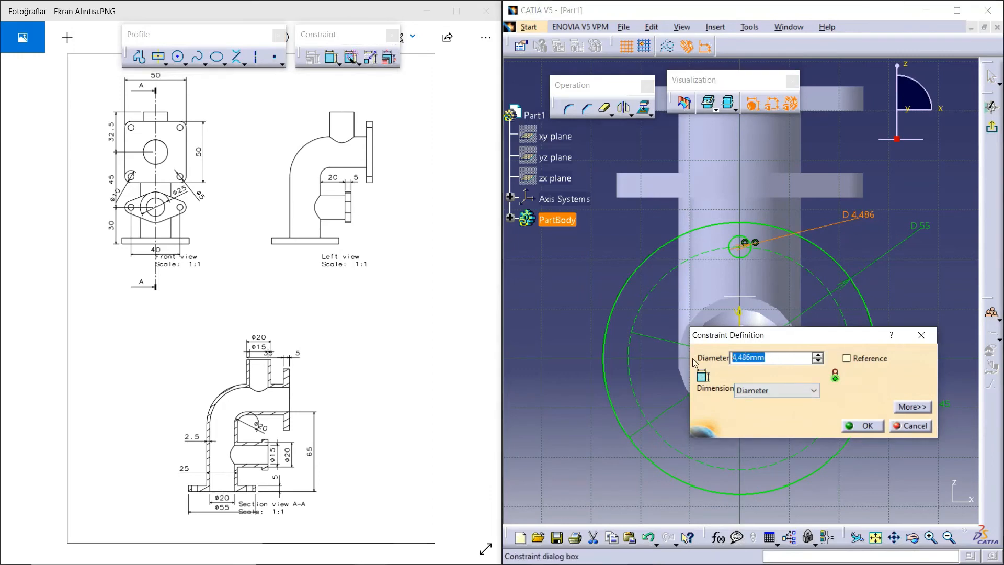
{"action": "type", "text": "5"}
{"action": "left_click", "coordinate": [861, 425]}
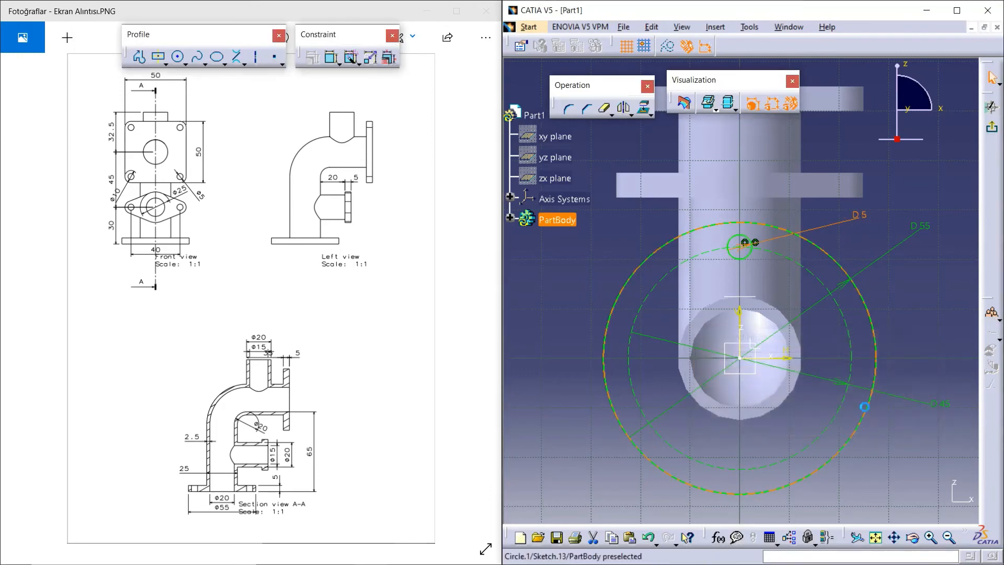
Rotate the 5 mm circle about the origin in duplicate mode with 3 instances at an angle of 360/4 degrees
{"action": "left_click", "coordinate": [751, 262]}
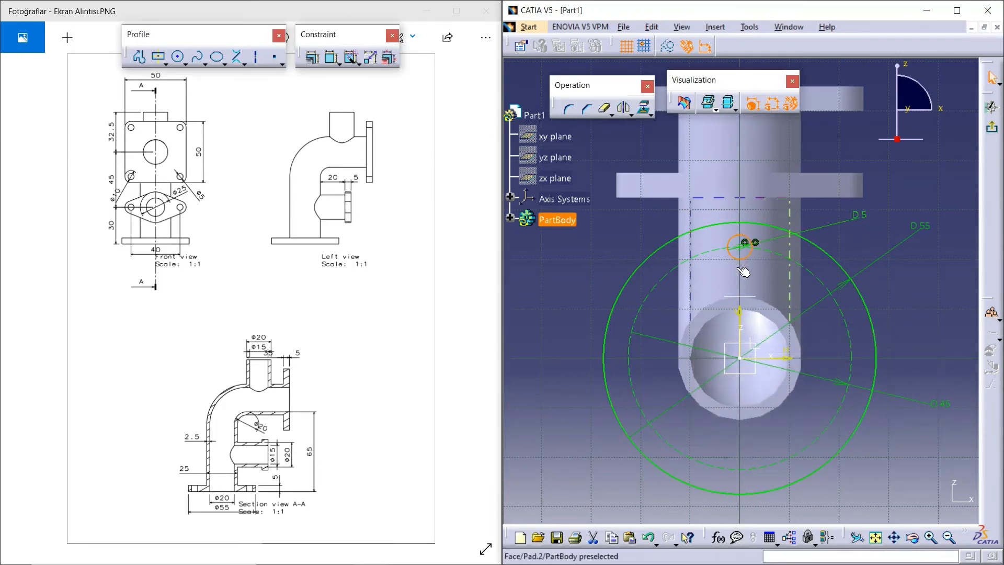
{"action": "left_click", "coordinate": [631, 114]}
{"action": "left_click", "coordinate": [703, 130]}
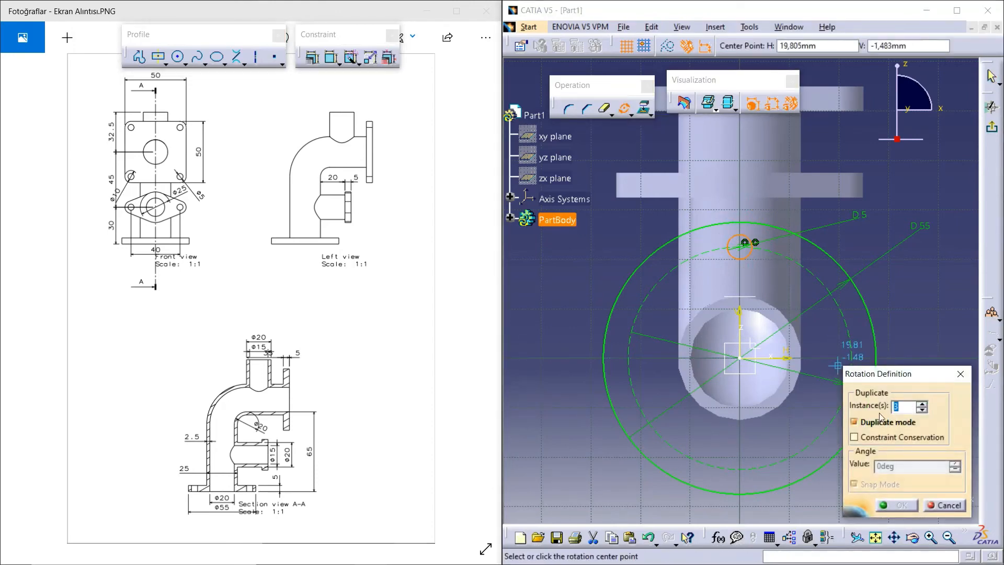
{"action": "left_click", "coordinate": [742, 356]}
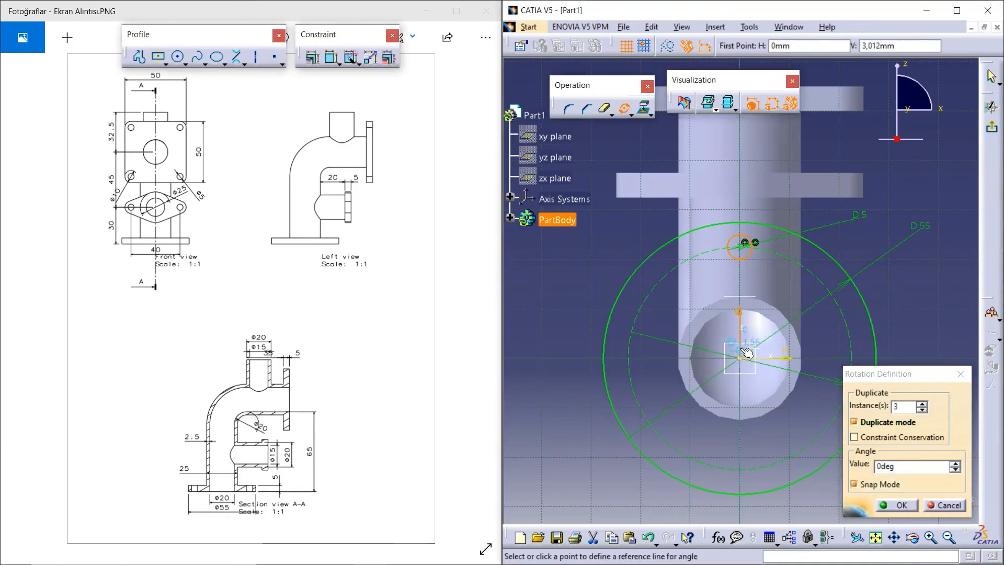
{"action": "left_click", "coordinate": [747, 251]}
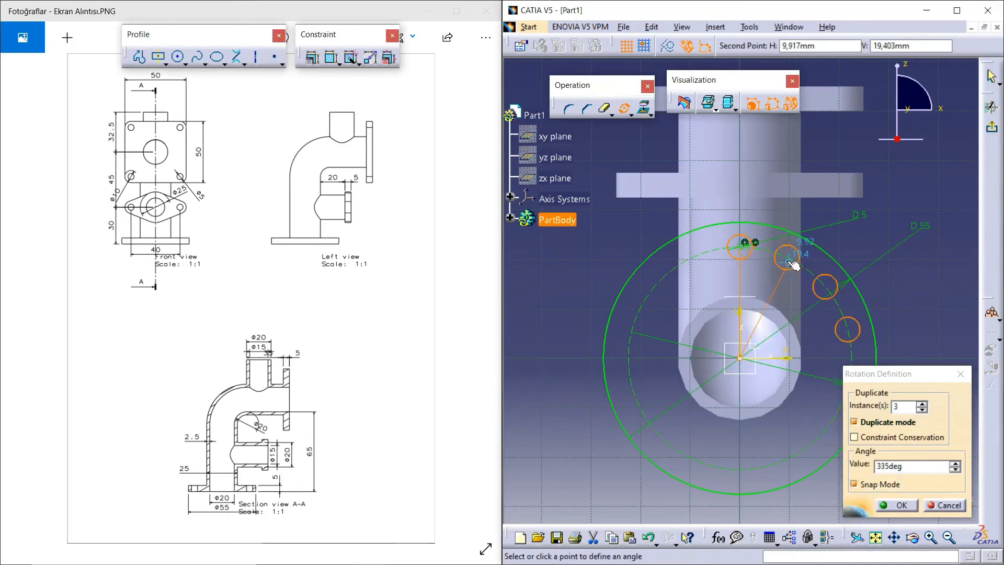
{"action": "left_click", "coordinate": [856, 465]}
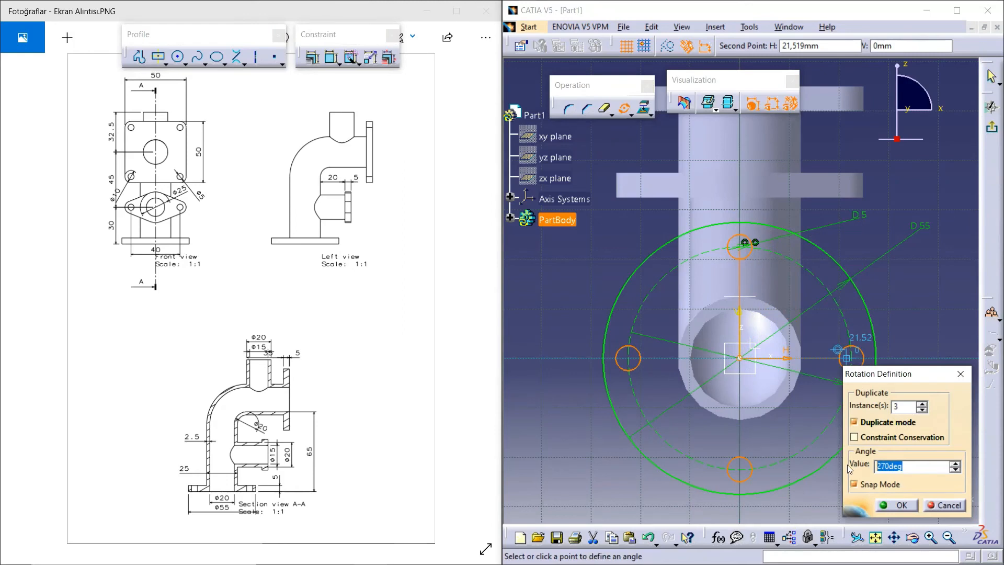
{"action": "type", "text": "360/4"}
{"action": "left_click", "coordinate": [901, 506]}
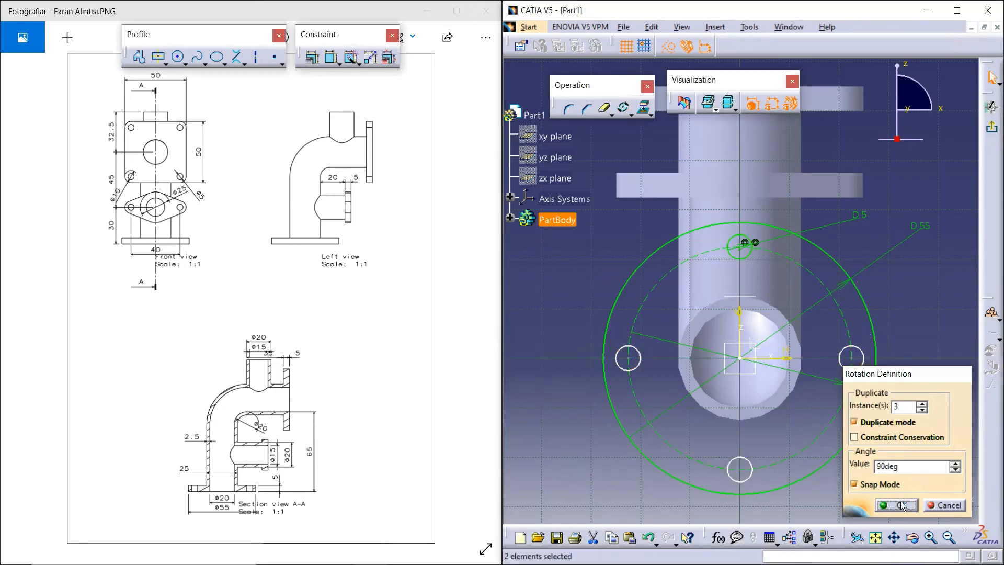
Apply Auto Constraint to the four hole circles and the construction circle, using the sketch origin as the reference element
{"action": "mouse_move", "coordinate": [906, 483]}
{"action": "left_mouse_down"}
{"action": "mouse_move", "coordinate": [690, 344]}
{"action": "mouse_move", "coordinate": [598, 214]}
{"action": "mouse_move", "coordinate": [613, 232]}
{"action": "left_mouse_up"}
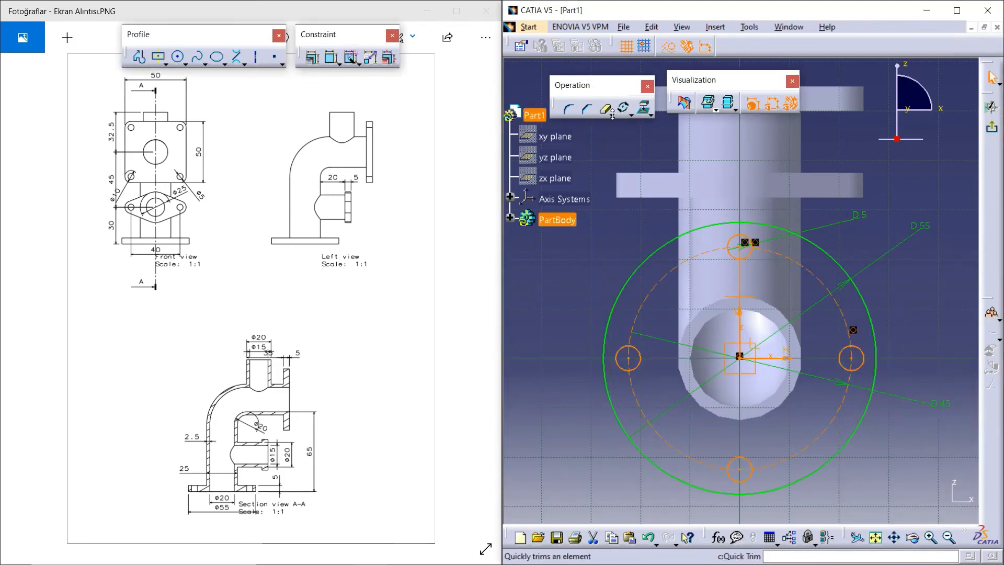
{"action": "left_click", "coordinate": [351, 60]}
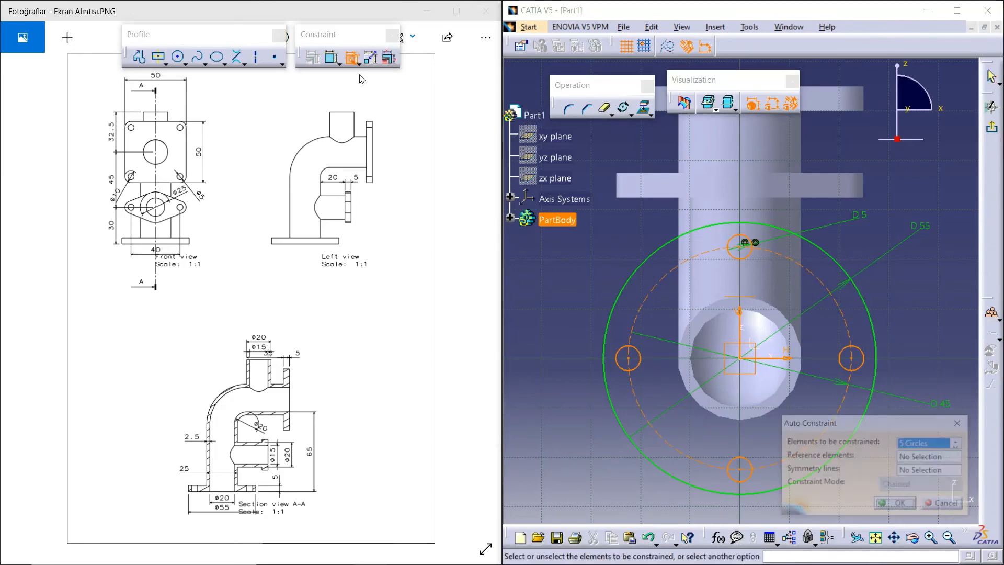
{"action": "left_click", "coordinate": [740, 357]}
{"action": "left_click", "coordinate": [900, 504]}
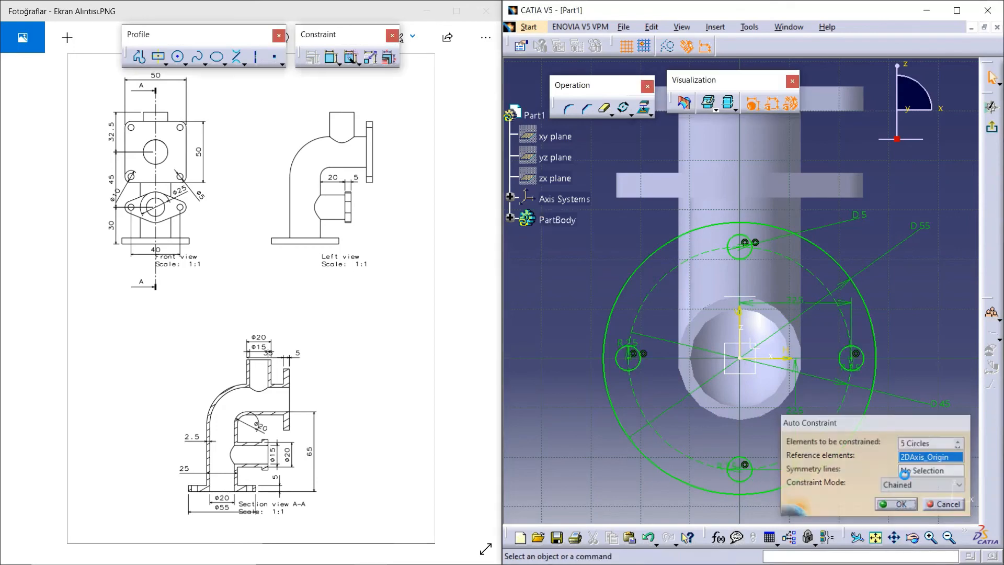
{"action": "mouse_move", "coordinate": [916, 324]}
{"action": "middle_mouse_down"}
{"action": "mouse_move", "coordinate": [916, 347]}
{"action": "mouse_move", "coordinate": [903, 323]}
{"action": "middle_mouse_up"}
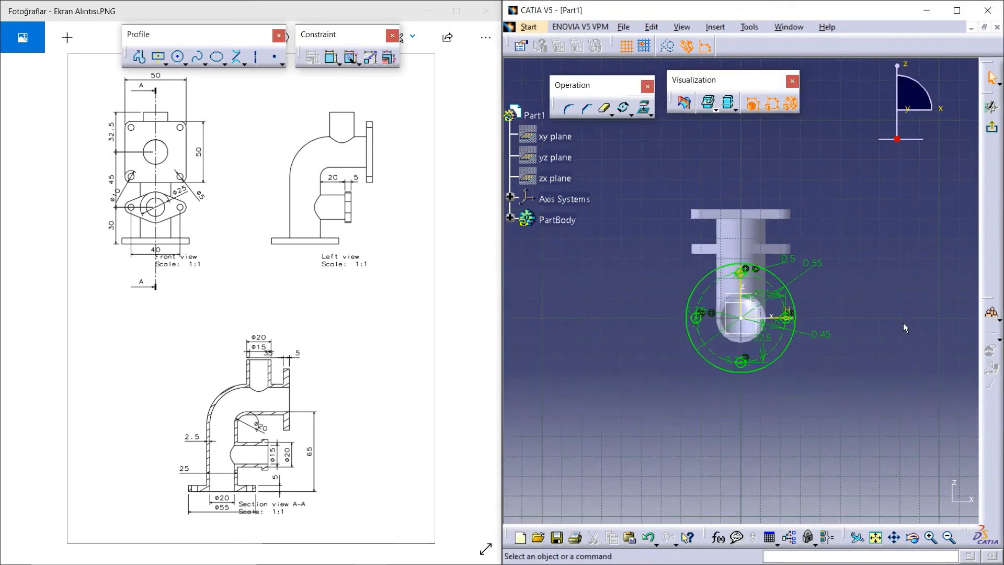
Exit the sketch and extrude the base flange profile with its four holes as a 5 mm pad
{"action": "left_click", "coordinate": [991, 108]}
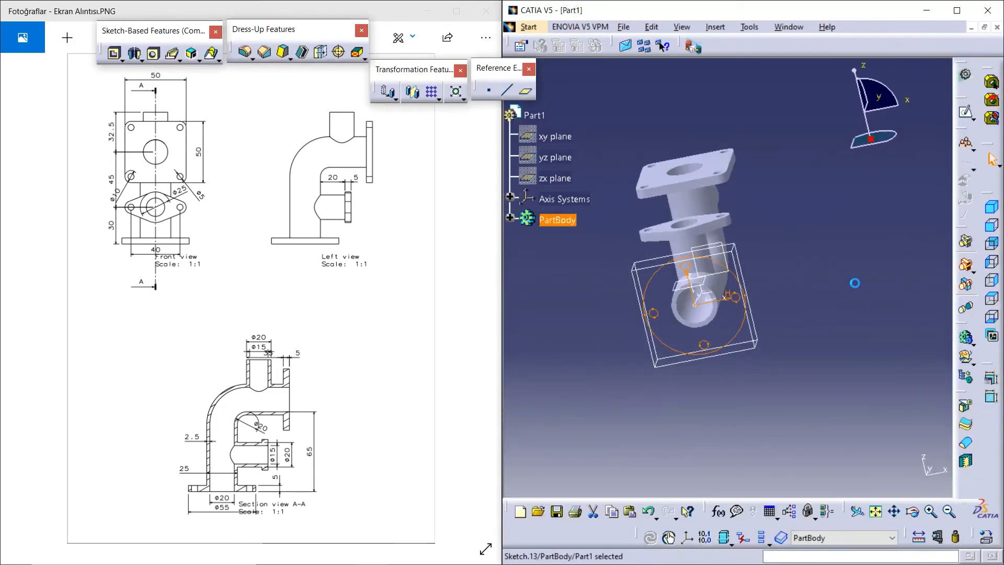
{"action": "left_click", "coordinate": [116, 54]}
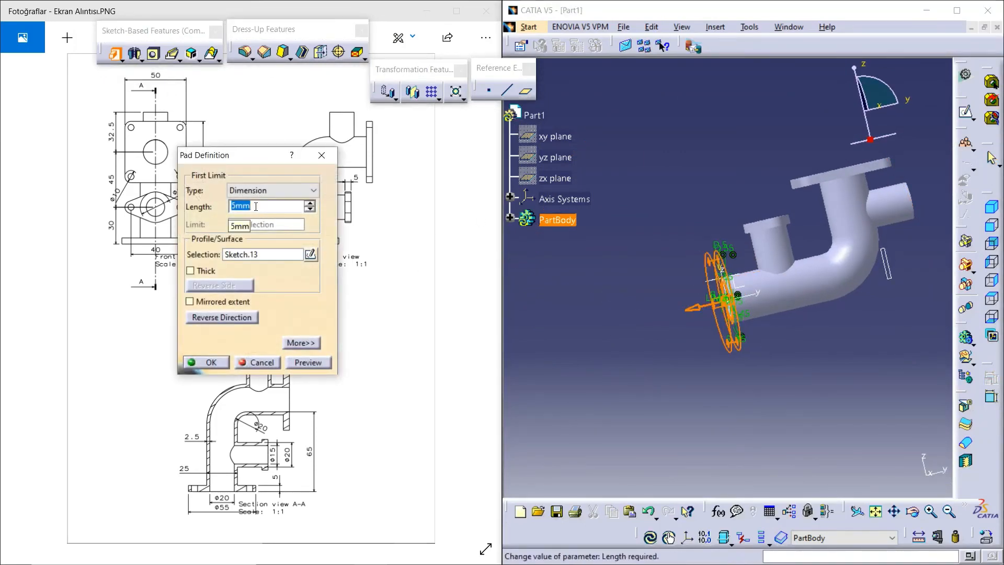
{"action": "left_click", "coordinate": [309, 362]}
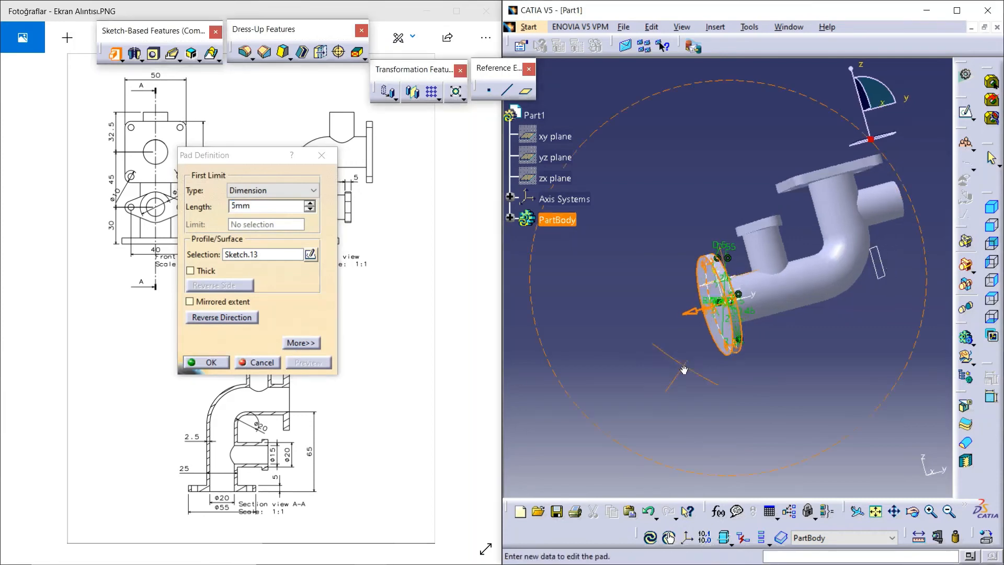
{"action": "left_click", "coordinate": [194, 362]}
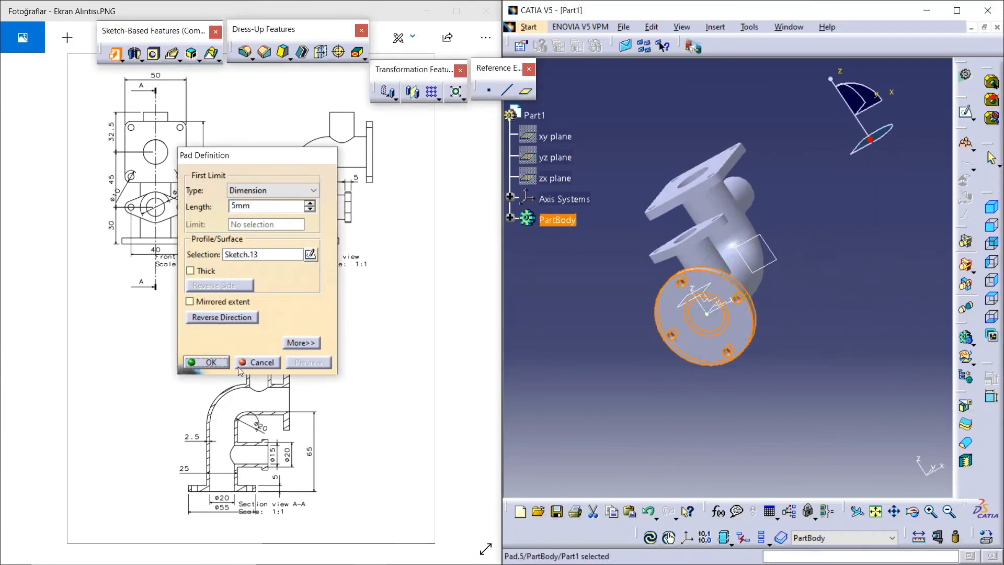
{"action": "middle_click_drag", "start_coordinate": [653, 370], "coordinate": [646, 335]}
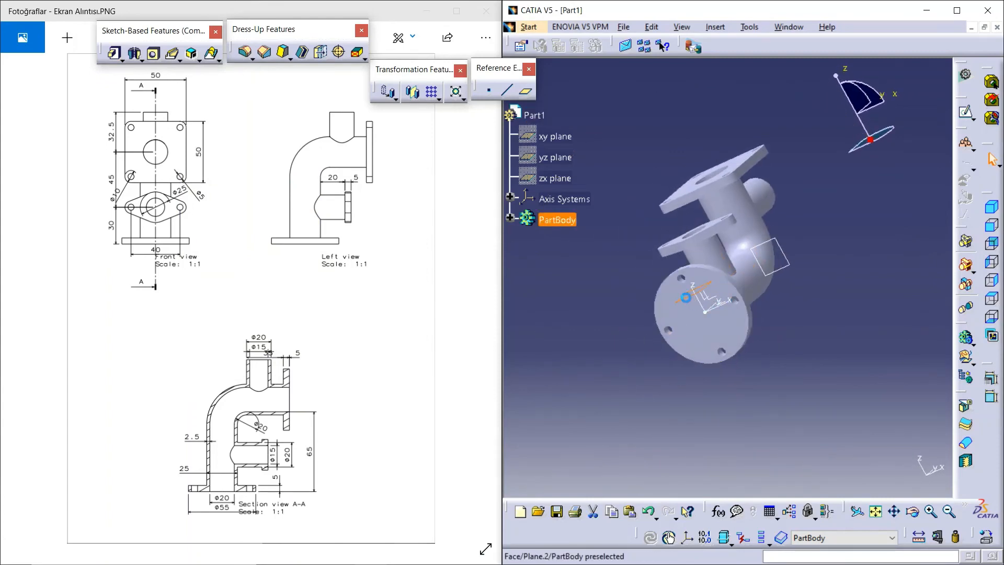
Hide the two reference planes still shown at the pipe's base and at the elbow
{"action": "right_click", "coordinate": [686, 297]}
{"action": "left_click", "coordinate": [724, 72]}
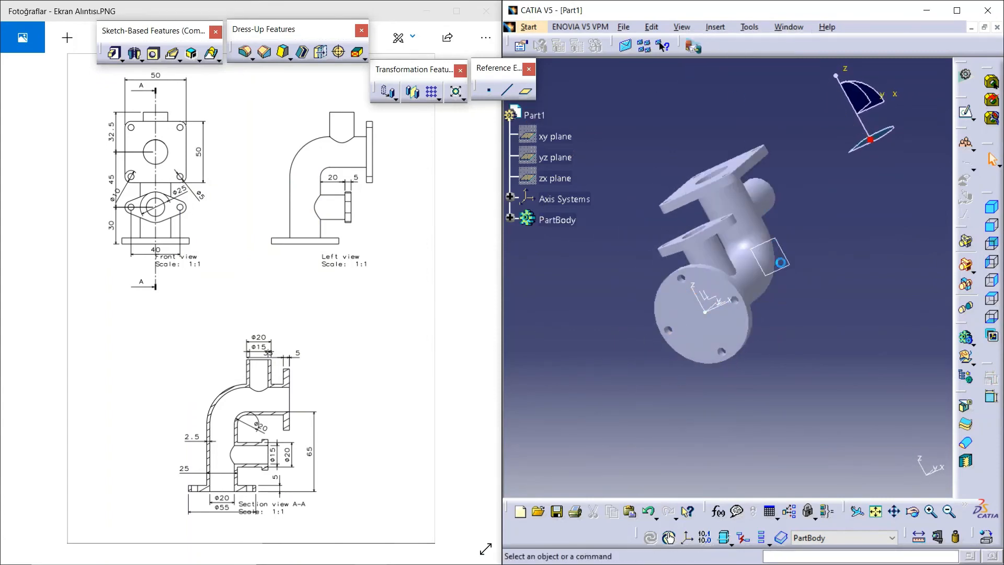
{"action": "middle_click_drag", "start_coordinate": [780, 264], "coordinate": [803, 265]}
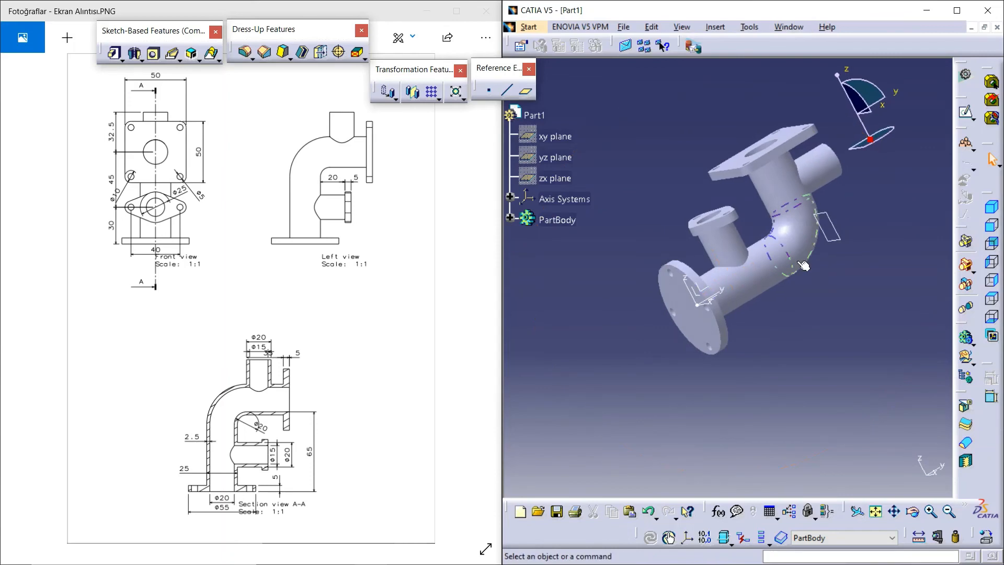
{"action": "right_click", "coordinate": [836, 234]}
{"action": "left_click", "coordinate": [868, 272]}
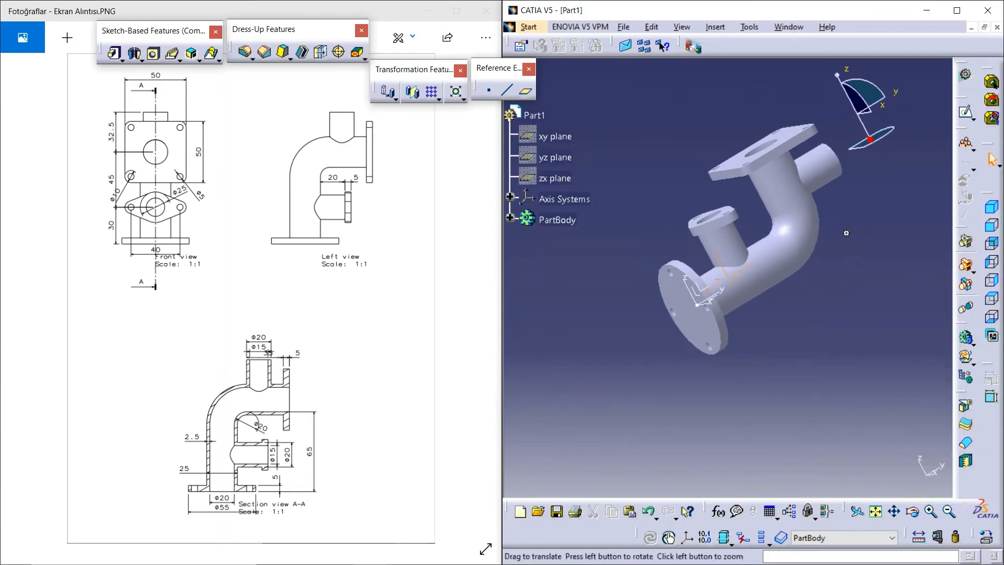
Show the whole part in isometric view, fitted to the viewport, and maximize the modelling window
{"action": "middle_click_drag", "start_coordinate": [847, 232], "coordinate": [696, 355]}
{"action": "left_click", "coordinate": [990, 208]}
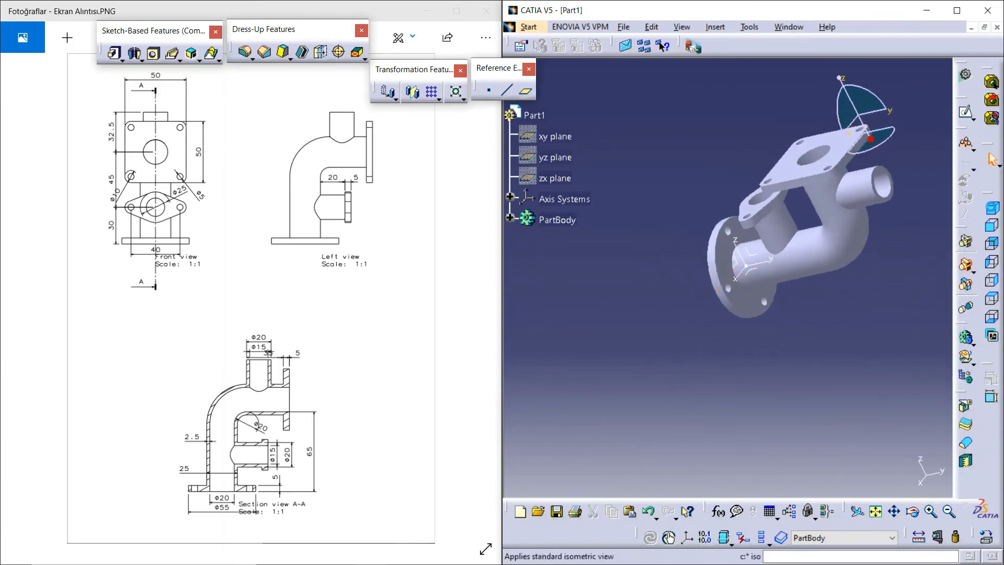
{"action": "left_click", "coordinate": [875, 511]}
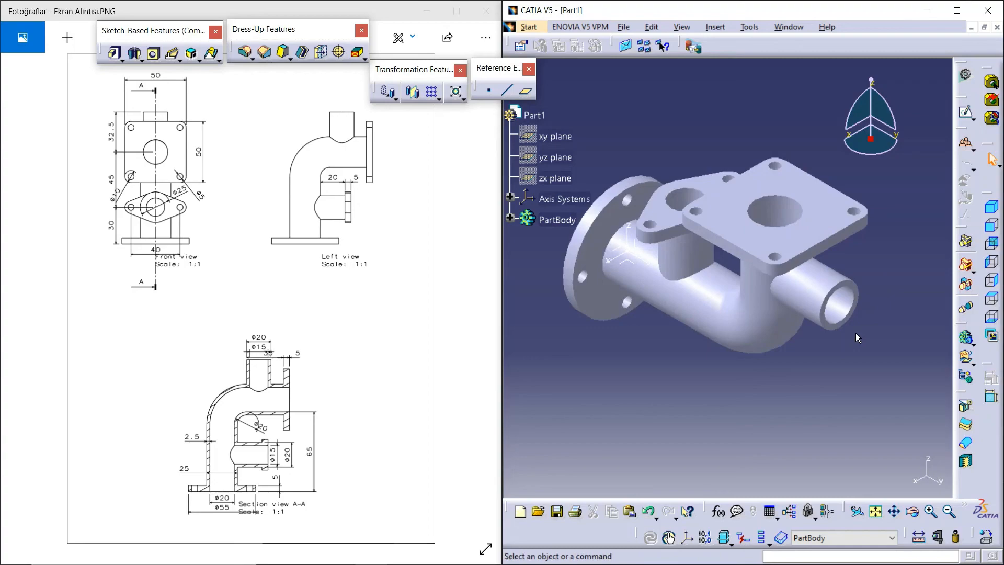
{"action": "left_click", "coordinate": [958, 10]}
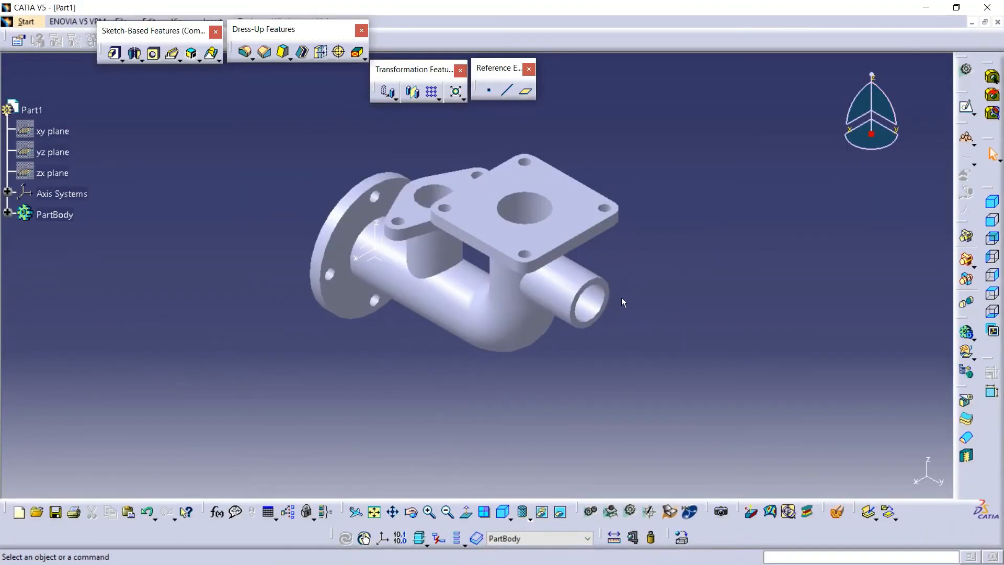
Start a sketch on the base flange's outer face and project its outer circular edge as construction geometry, moving the floating toolbars clear of the menu bar
{"action": "middle_click_drag", "start_coordinate": [544, 375], "coordinate": [593, 332], "text": "ctrl"}
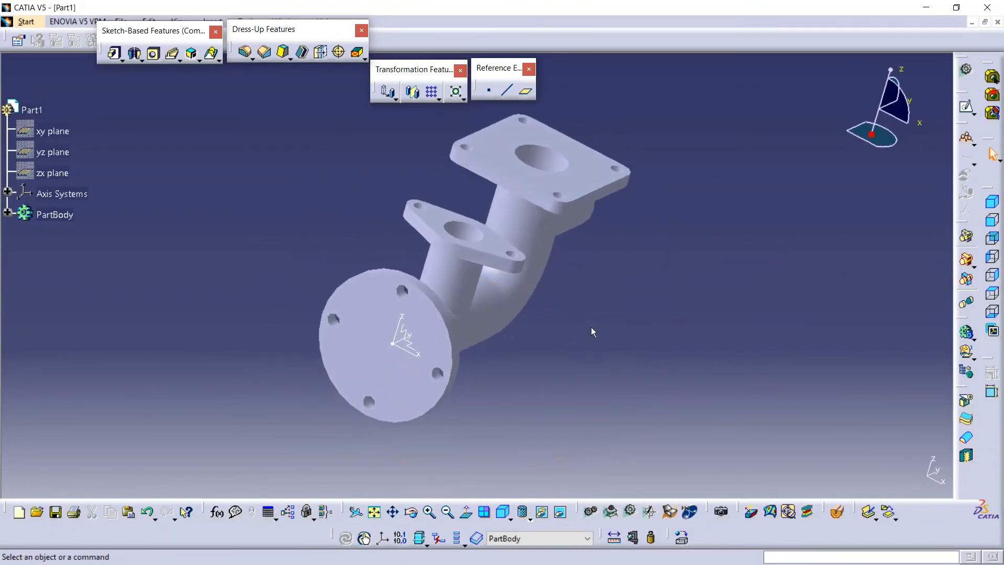
{"action": "left_click", "coordinate": [386, 368]}
{"action": "left_click", "coordinate": [966, 107]}
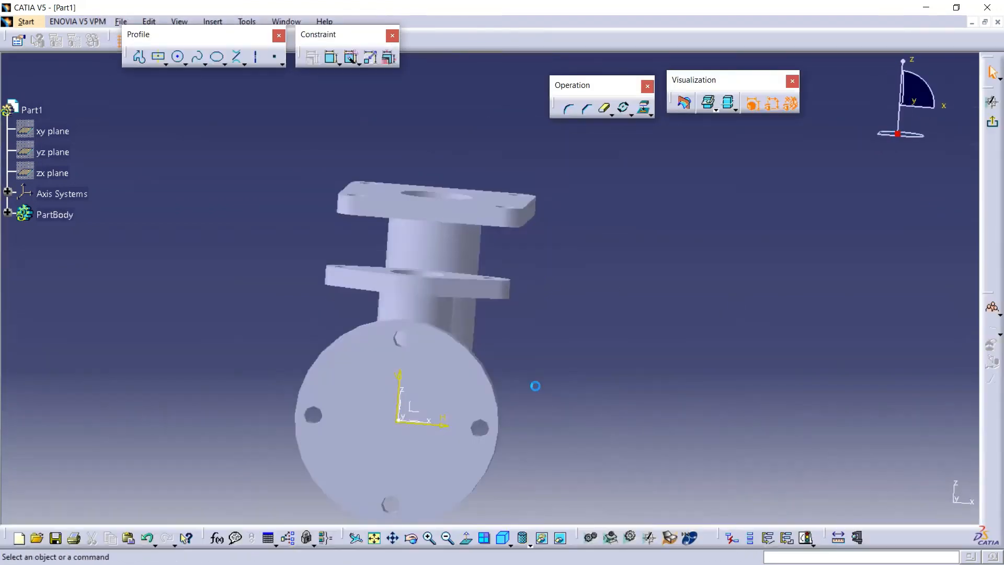
{"action": "left_click", "coordinate": [512, 295]}
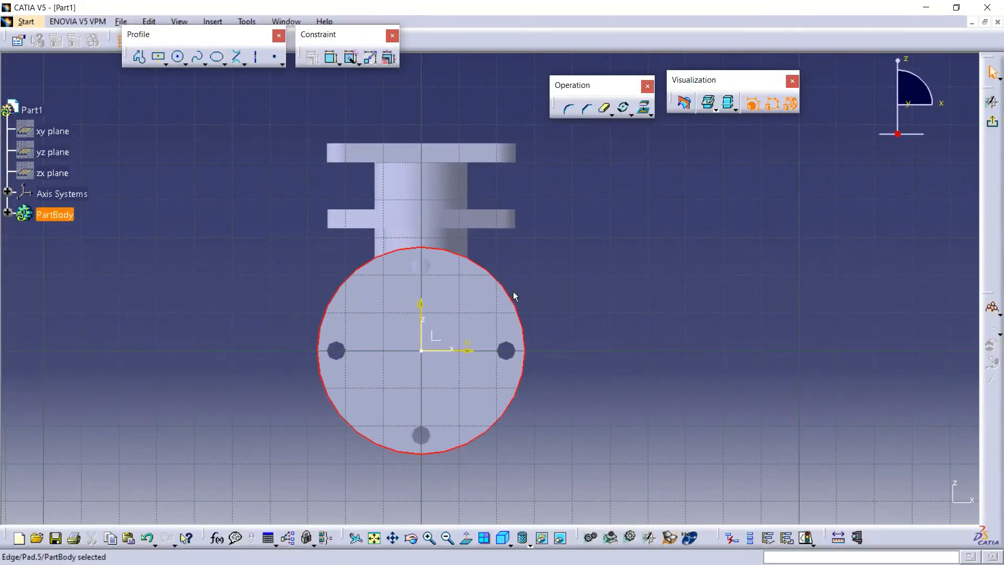
{"action": "left_click", "coordinate": [644, 109]}
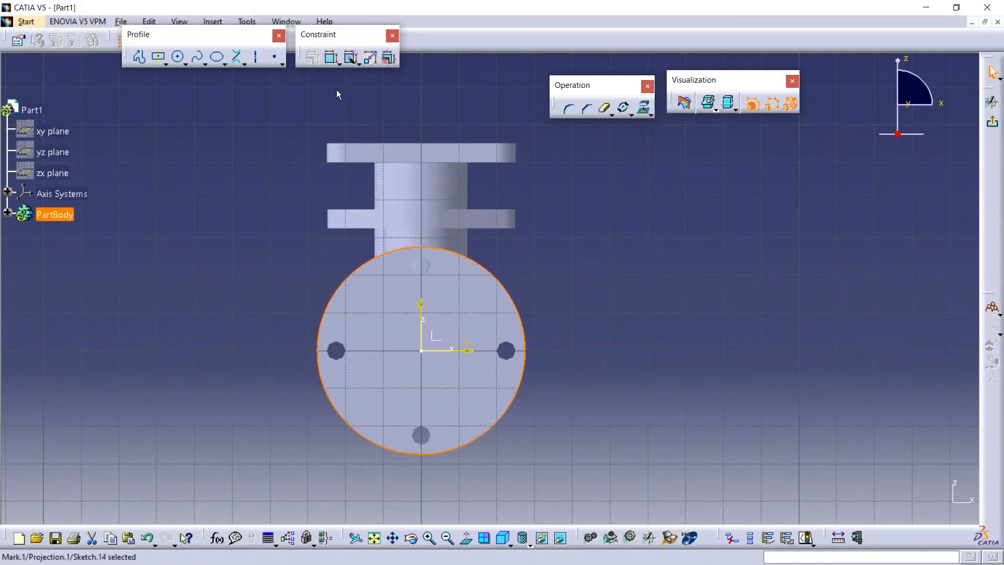
{"action": "left_click_drag", "start_coordinate": [325, 36], "coordinate": [319, 89]}
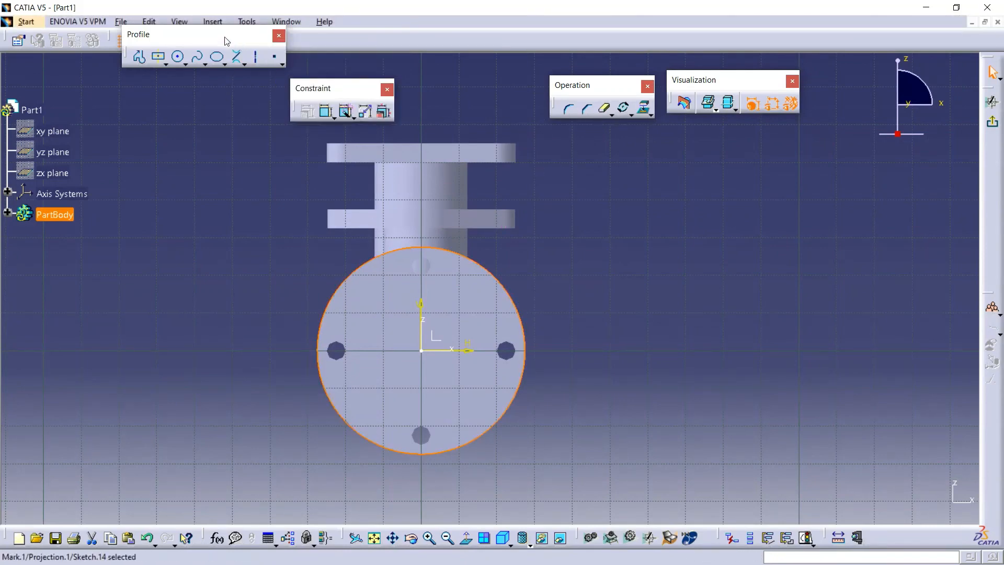
{"action": "left_click_drag", "start_coordinate": [226, 41], "coordinate": [219, 101]}
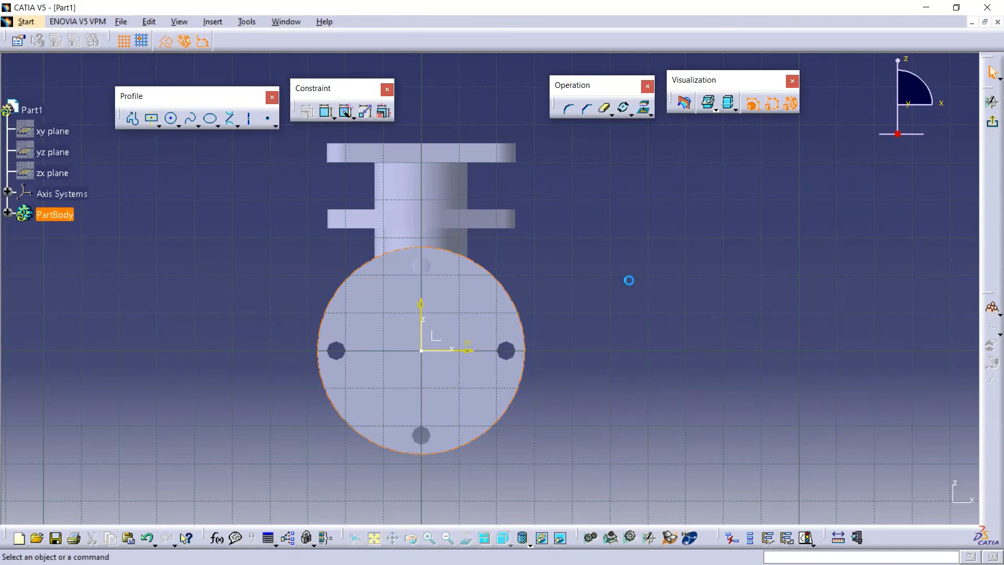
Sketch a circle about 30 mm in diameter centred on the origin and convert it to standard geometry
{"action": "left_click", "coordinate": [171, 120]}
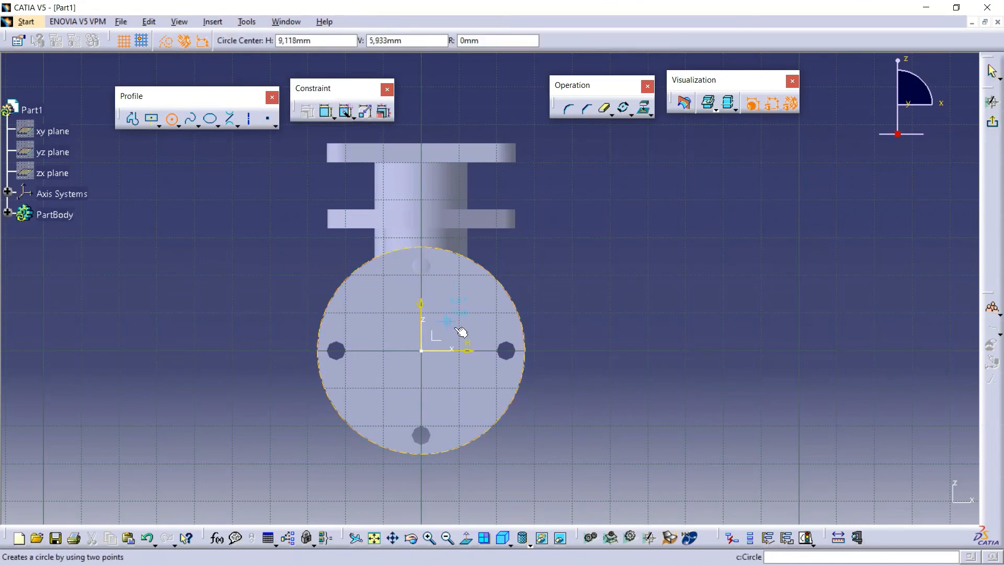
{"action": "left_click", "coordinate": [424, 351]}
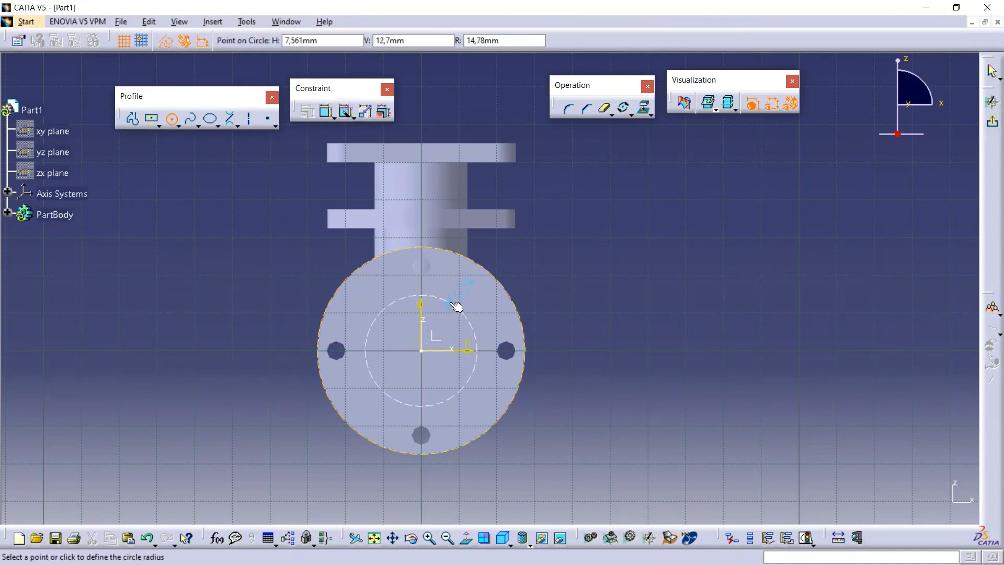
{"action": "left_click", "coordinate": [454, 304]}
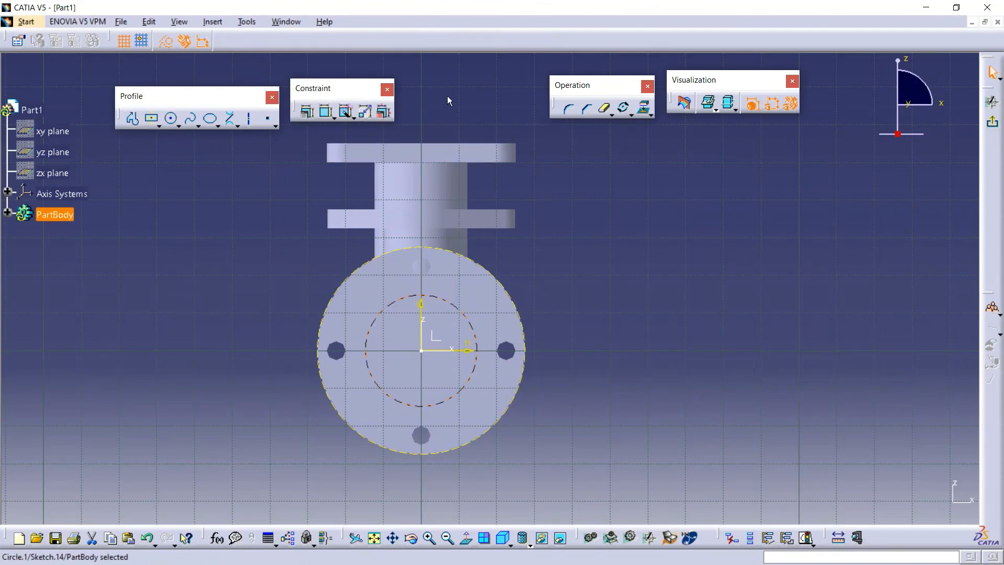
{"action": "left_click", "coordinate": [163, 42]}
Dimension the central bore circle and set its diameter to 20 mm
{"action": "left_click", "coordinate": [326, 111]}
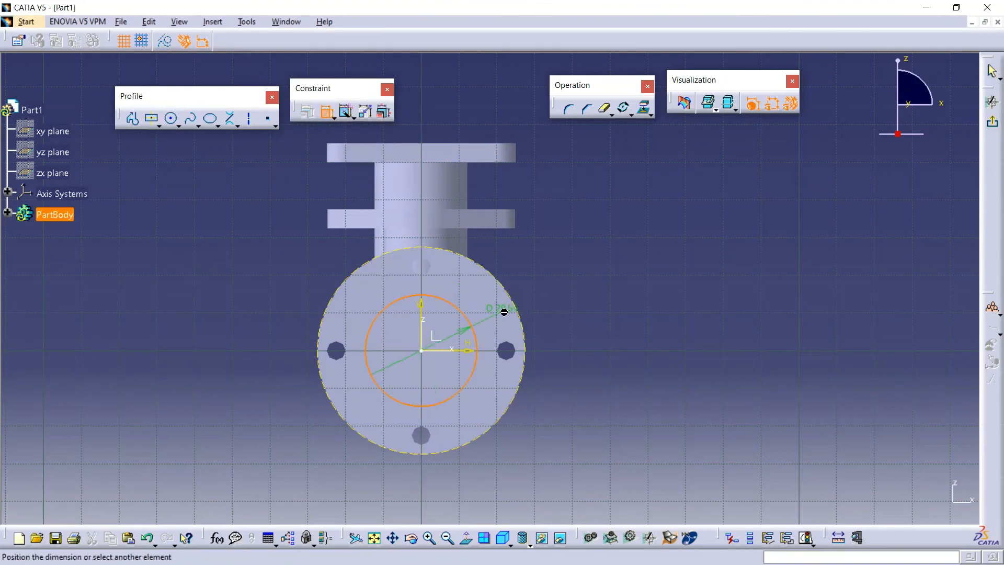
{"action": "left_click", "coordinate": [592, 287]}
{"action": "double_click", "coordinate": [591, 285]}
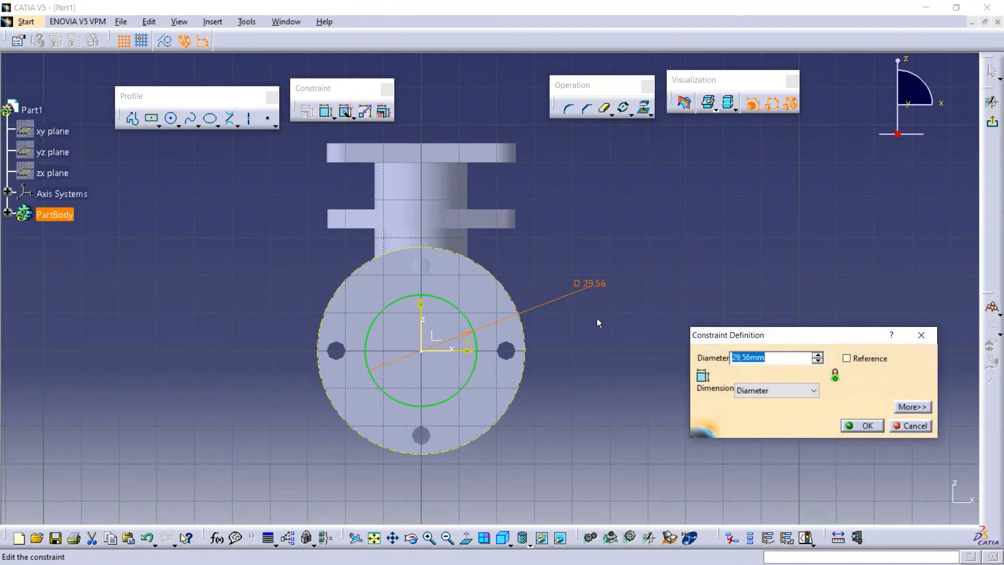
{"action": "type", "text": "20mm"}
{"action": "left_click", "coordinate": [864, 425]}
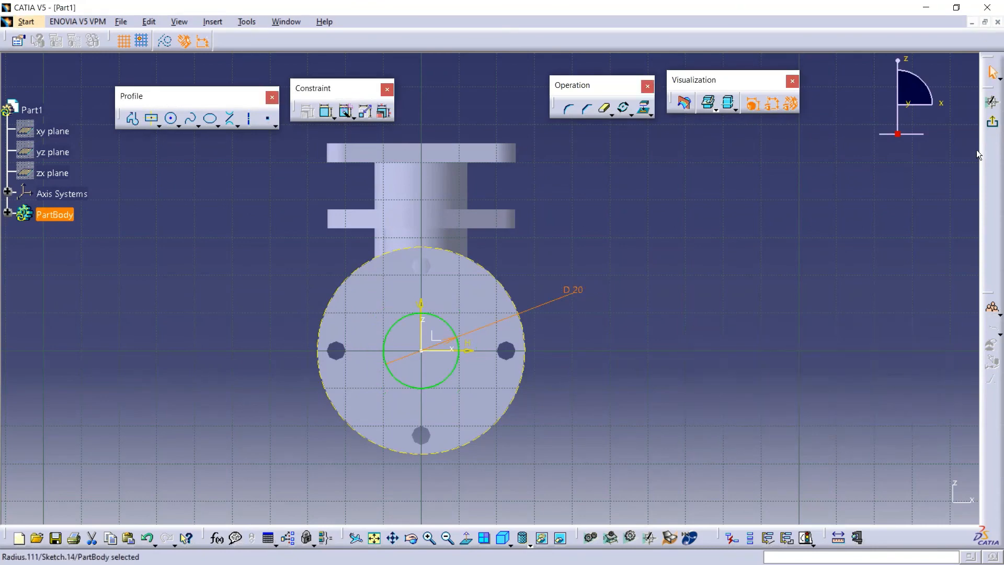
Exit the sketch and cut the 20 mm circle through the base flange as a 5 mm deep pocket
{"action": "left_click", "coordinate": [994, 124]}
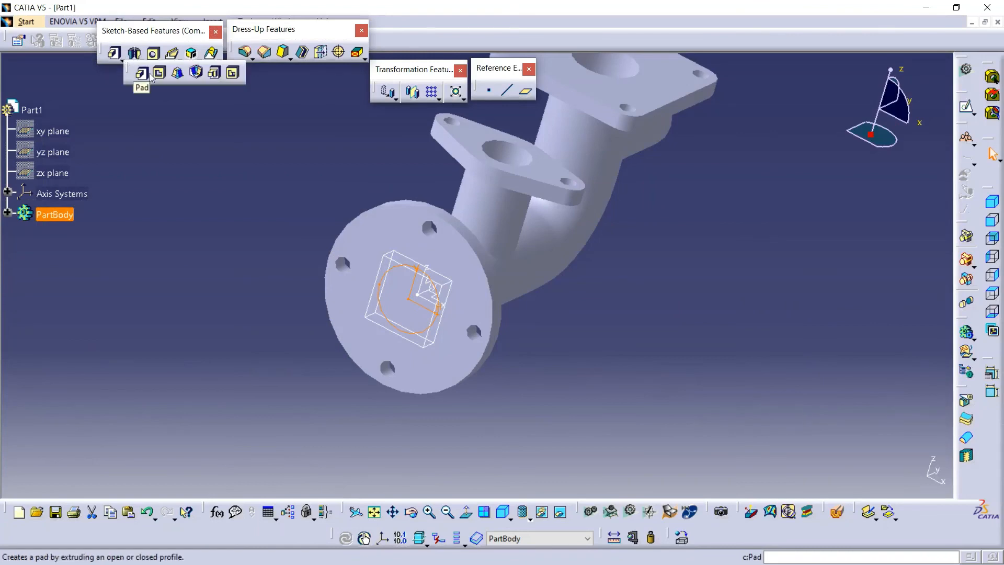
{"action": "left_click", "coordinate": [153, 53]}
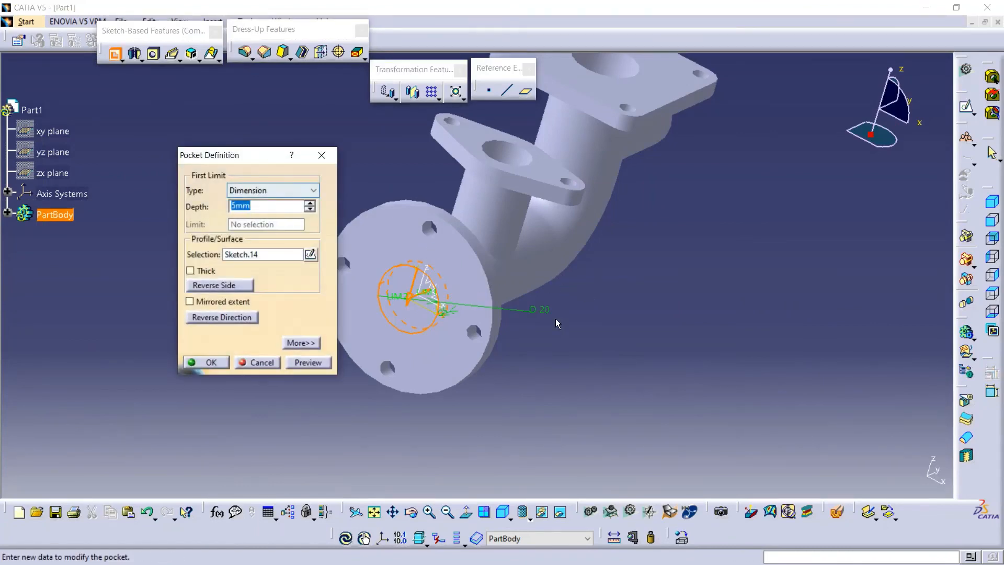
{"action": "middle_click_drag", "start_coordinate": [556, 320], "coordinate": [358, 352]}
{"action": "left_click", "coordinate": [324, 363]}
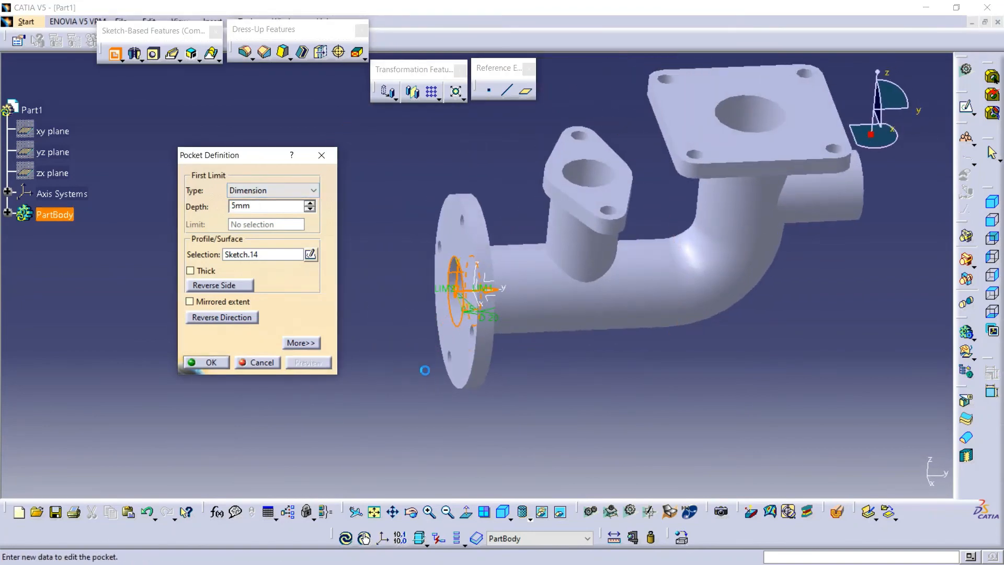
{"action": "middle_click_drag", "start_coordinate": [439, 368], "coordinate": [647, 268]}
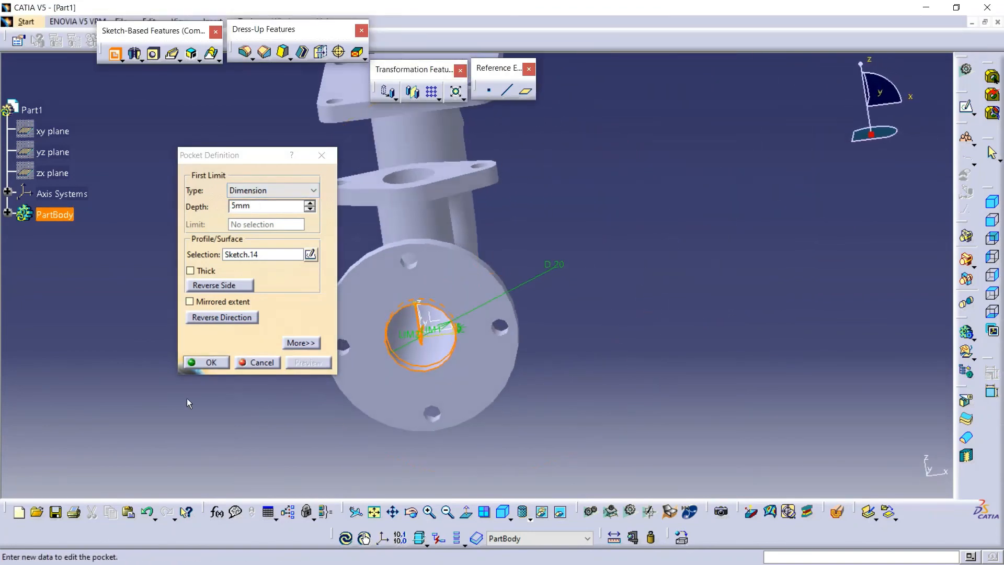
{"action": "left_click", "coordinate": [199, 361]}
Inspect the opened flange bore, then return to the isometric view with the whole part fitted
{"action": "mouse_move", "coordinate": [235, 355]}
{"action": "middle_mouse_down"}
{"action": "mouse_move", "coordinate": [331, 334]}
{"action": "mouse_move", "coordinate": [307, 352]}
{"action": "middle_mouse_up"}
{"action": "left_click", "coordinate": [639, 375]}
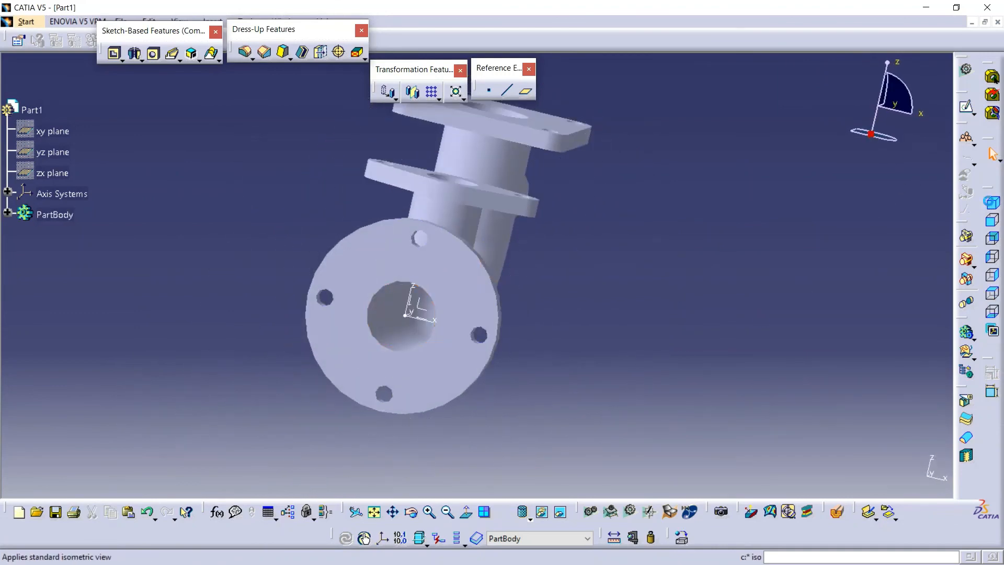
{"action": "left_click", "coordinate": [990, 202]}
{"action": "left_click", "coordinate": [375, 513]}
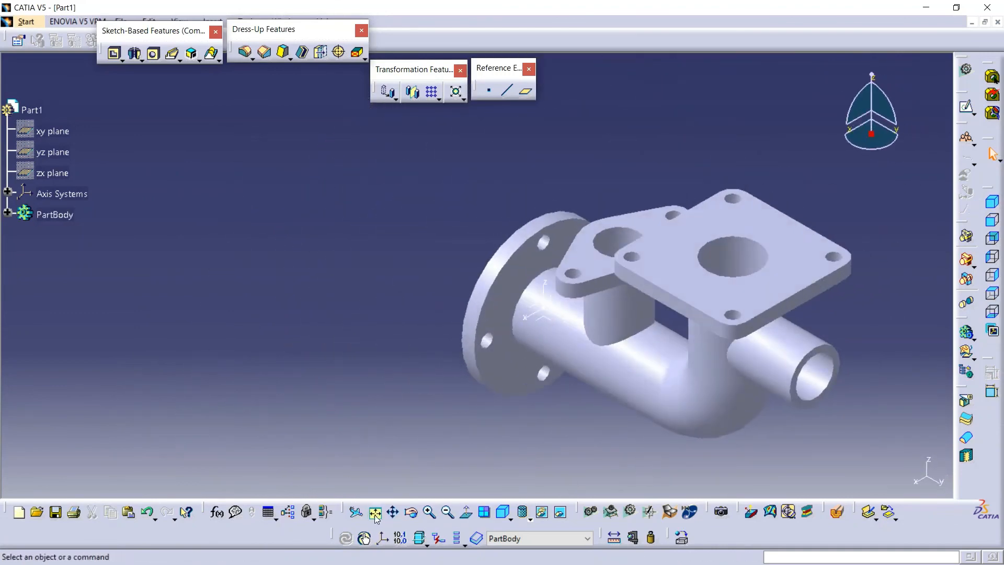